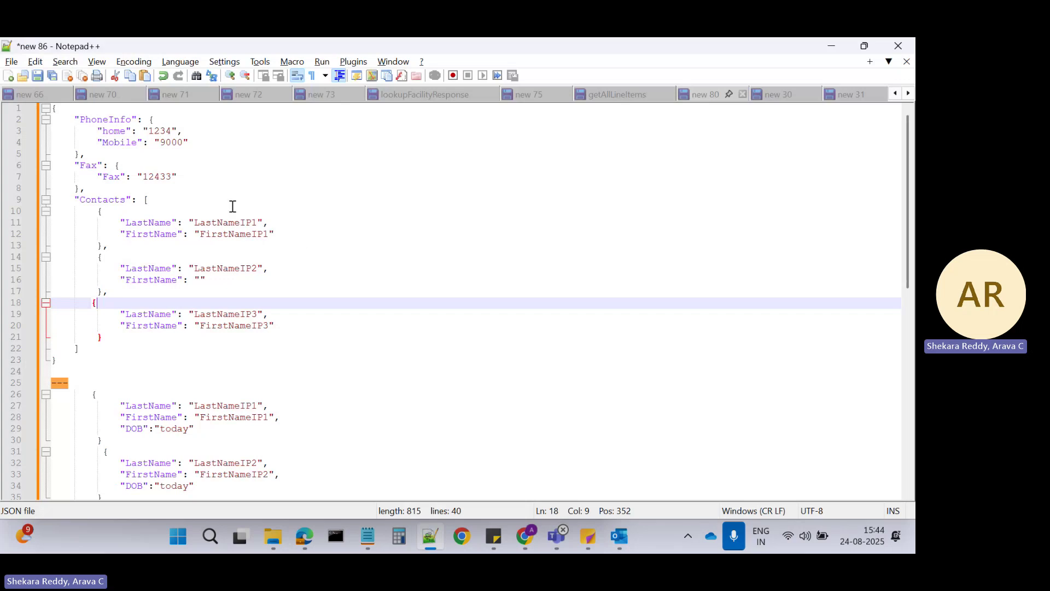
# Examine the structure of the sample JSON payload, including its PhoneInfo, Fax and Contacts sections
pyautogui.moveTo(57, 360); pyautogui.dragTo(34, 108)
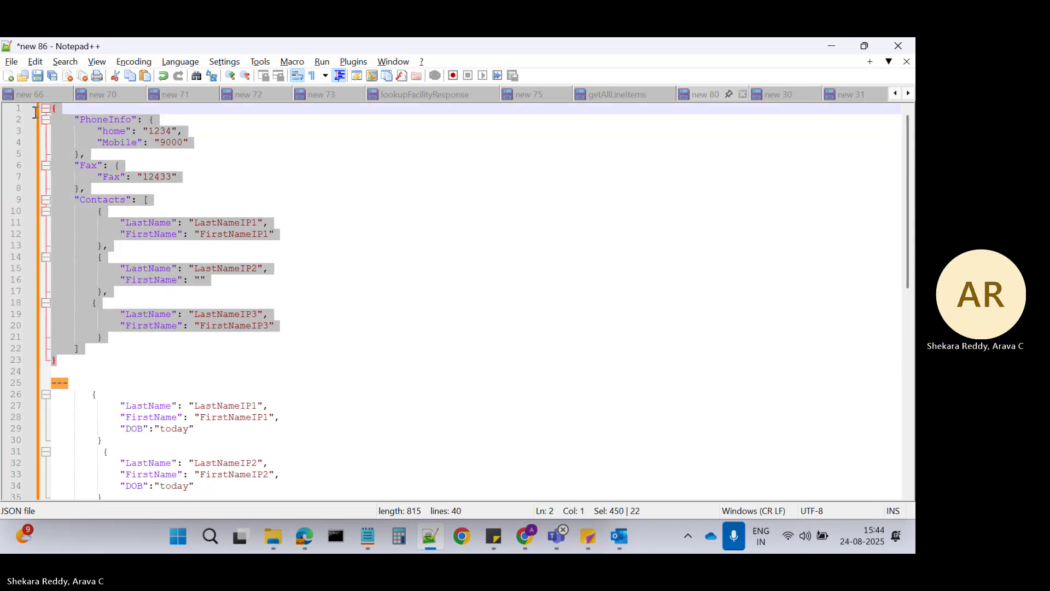
pyautogui.click(188, 169)
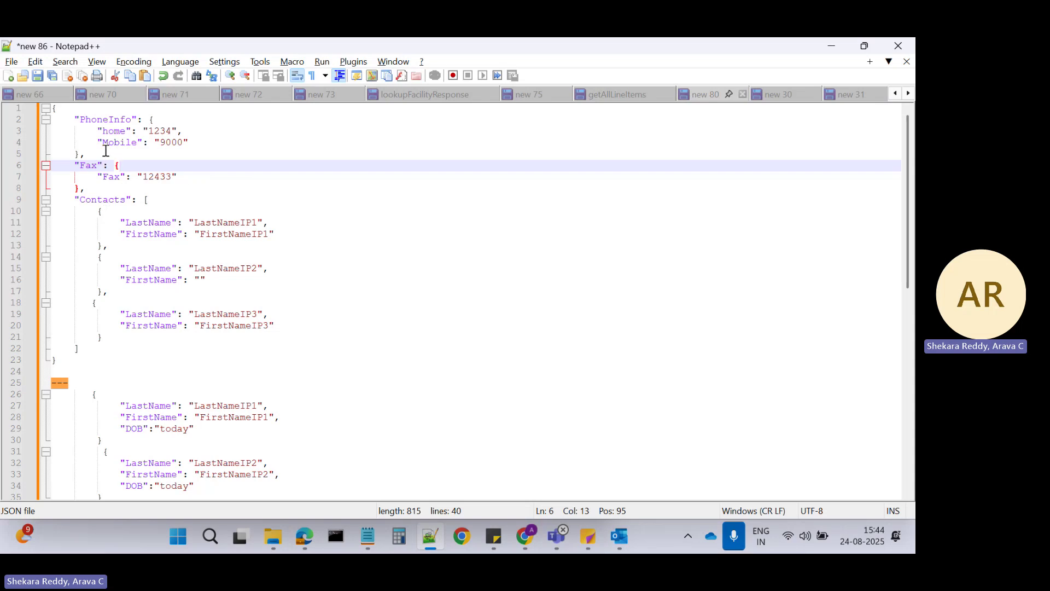
pyautogui.click(60, 112)
pyautogui.click(59, 362)
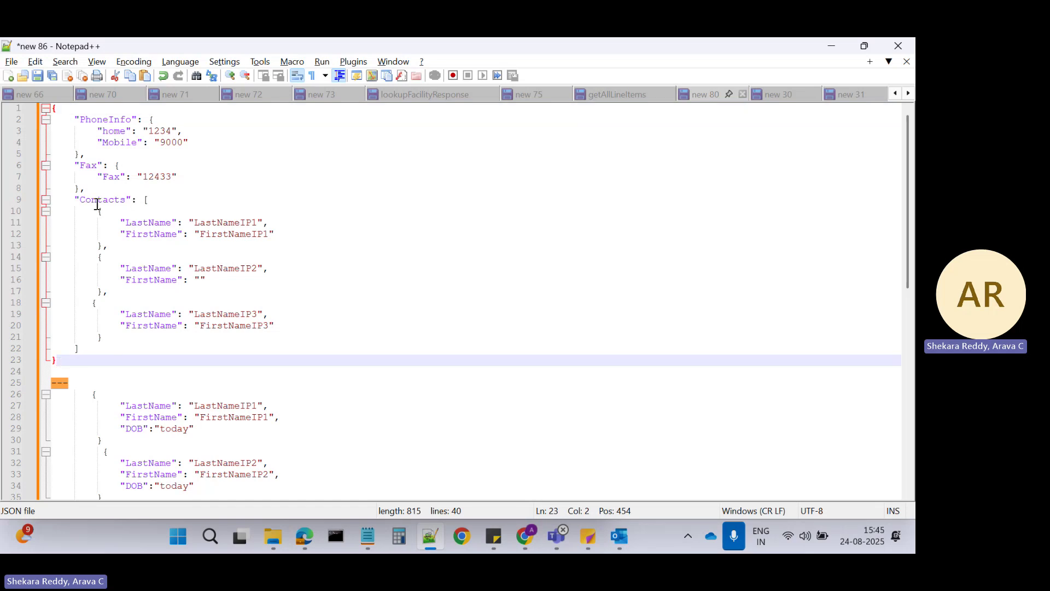
pyautogui.click(111, 127)
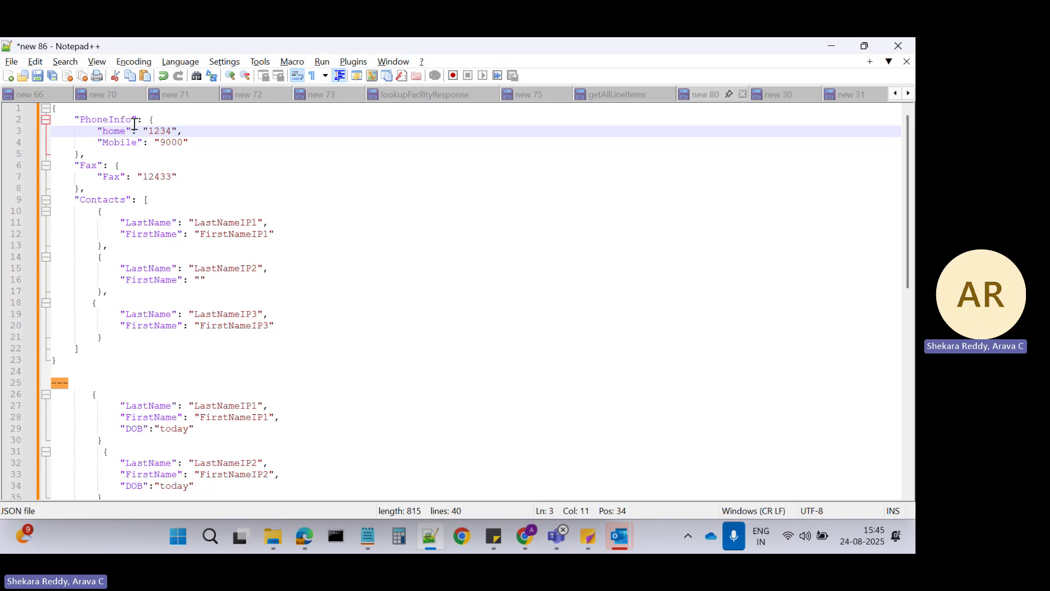
pyautogui.click(119, 131)
pyautogui.click(113, 142)
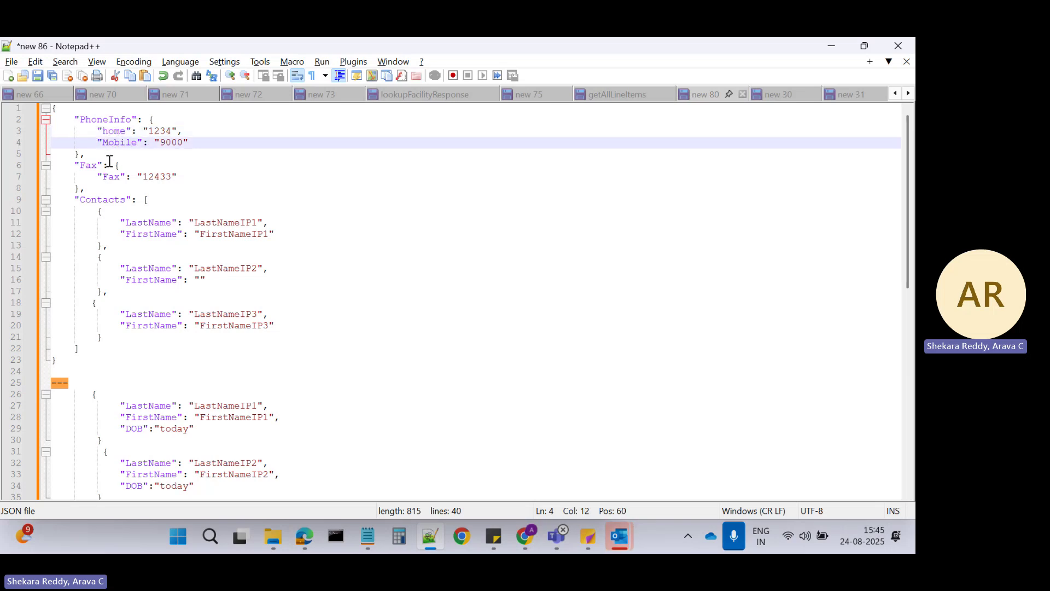
pyautogui.click(148, 170)
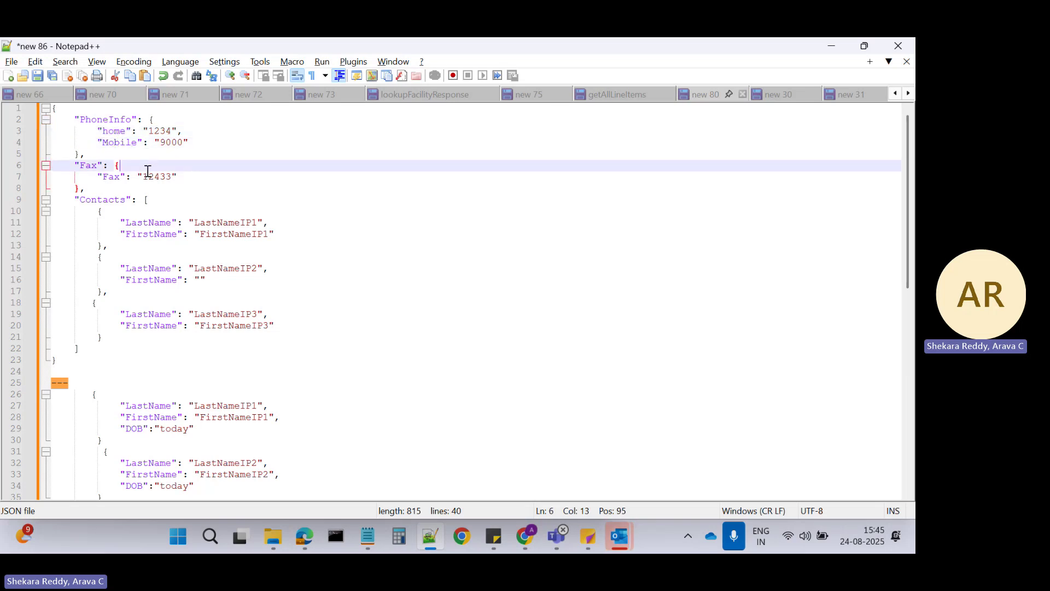
pyautogui.doubleClick(103, 201)
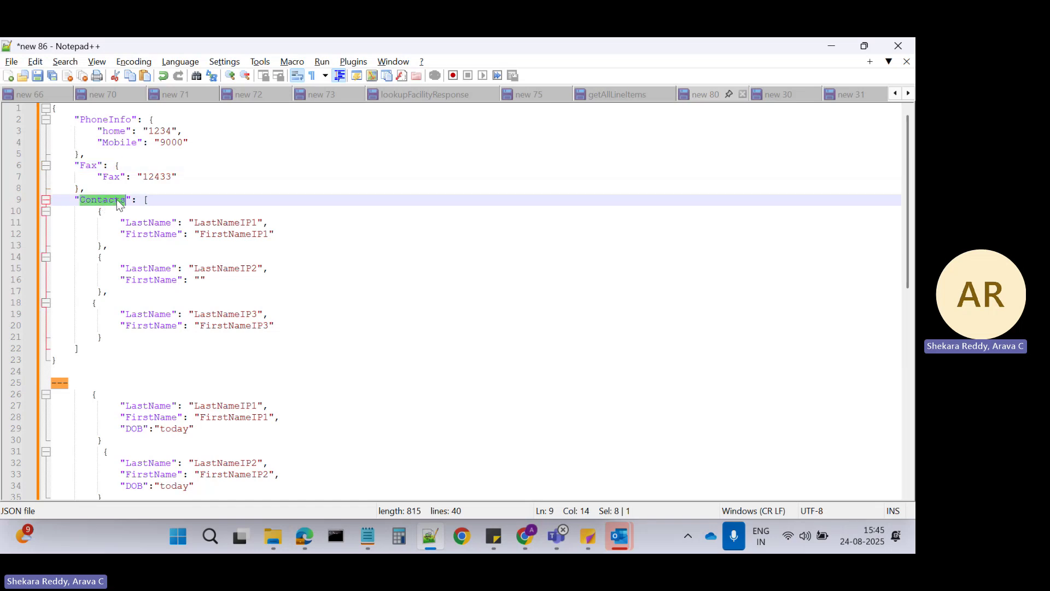
pyautogui.click(109, 201)
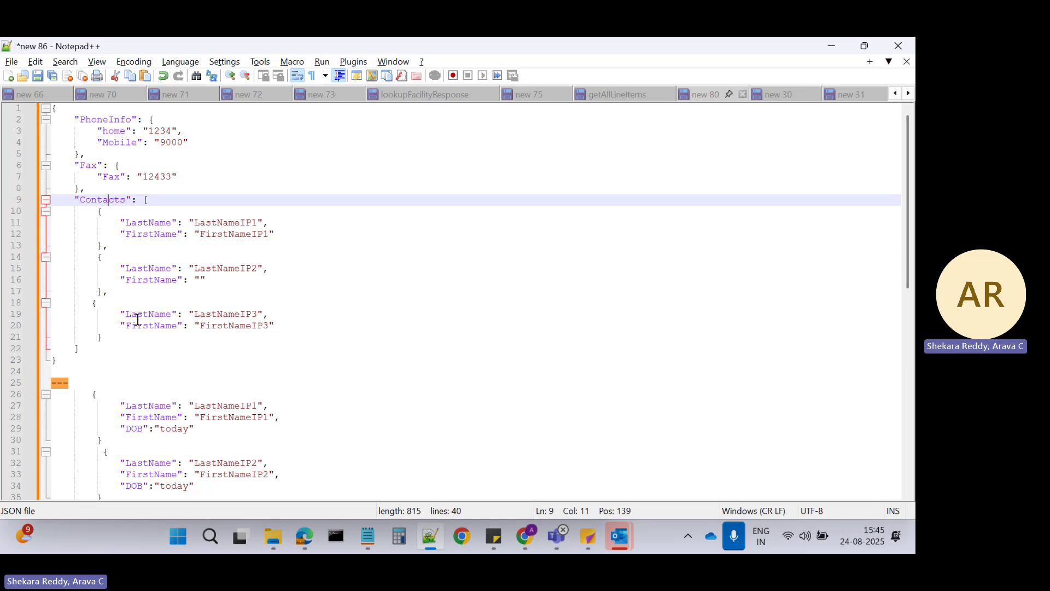
pyautogui.click(142, 233)
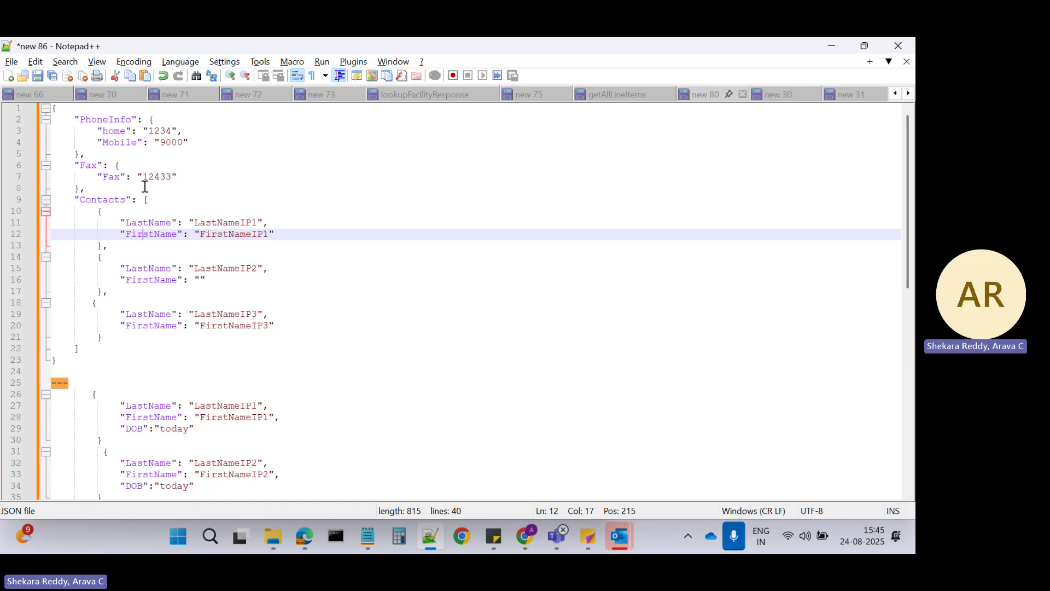
# Compare the Contacts array and its individual entries with the PhoneInfo and Fax objects
pyautogui.click(102, 119)
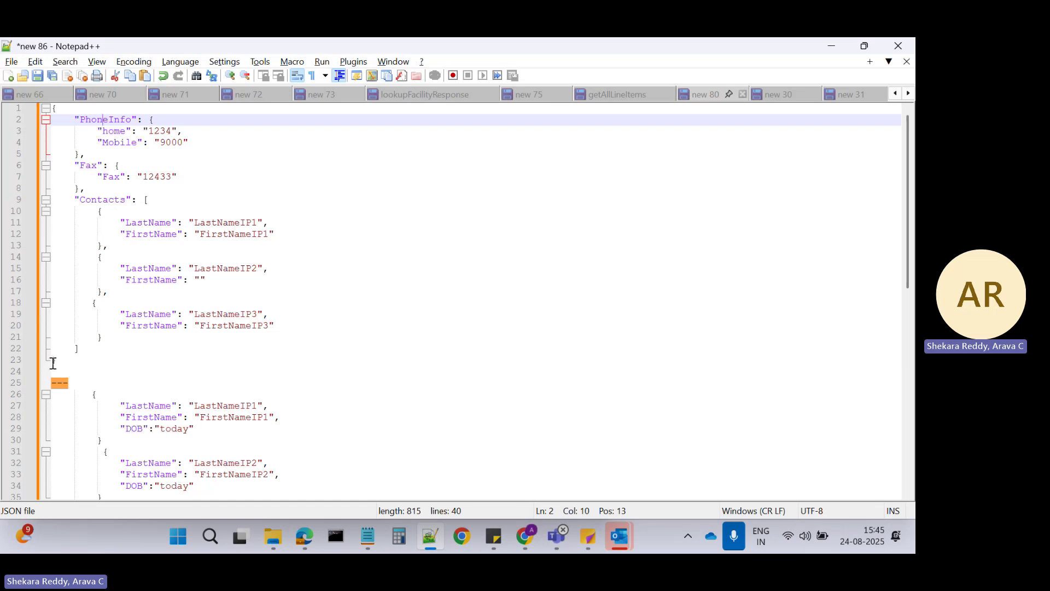
pyautogui.moveTo(59, 362); pyautogui.dragTo(80, 191)
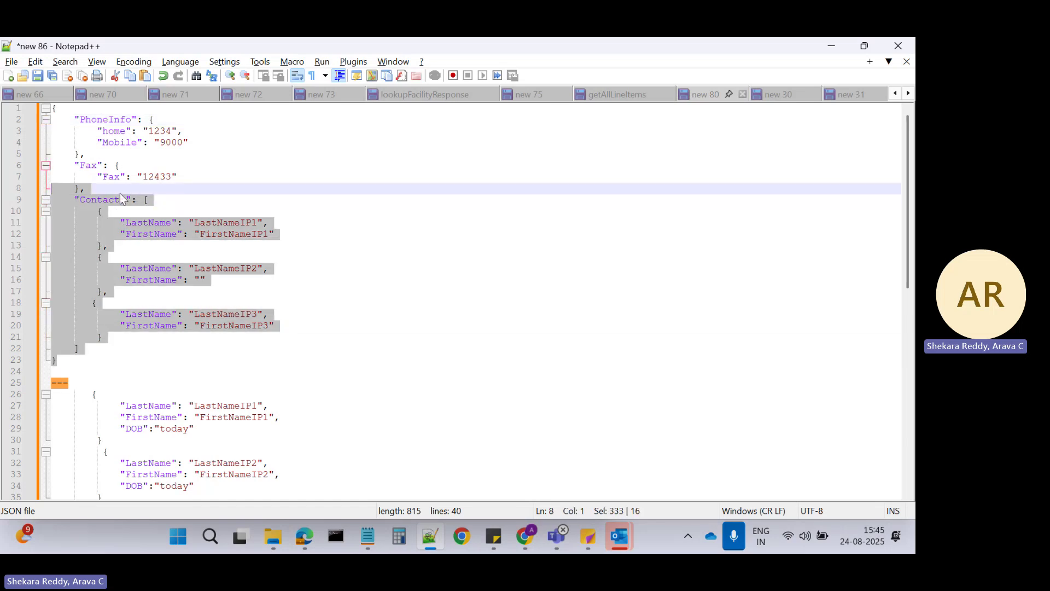
pyautogui.click(102, 199)
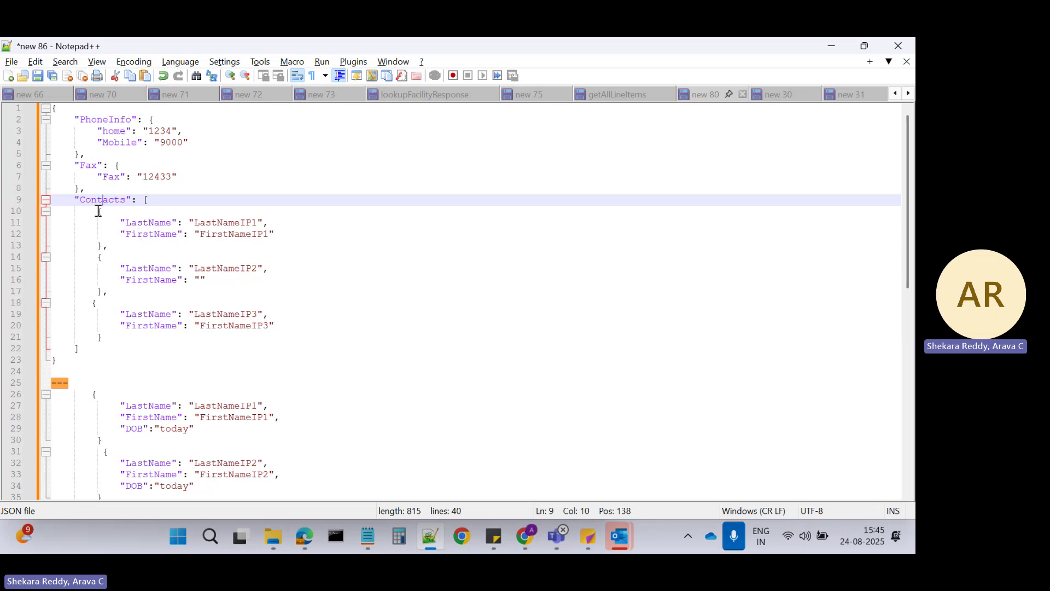
pyautogui.moveTo(99, 211); pyautogui.dragTo(114, 326)
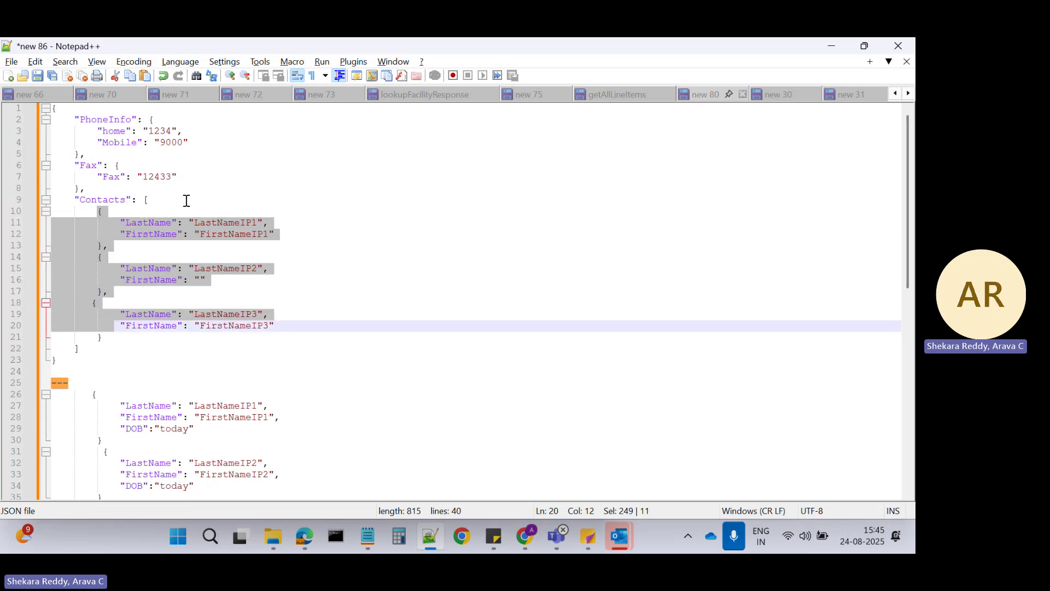
pyautogui.click(91, 169)
pyautogui.click(102, 121)
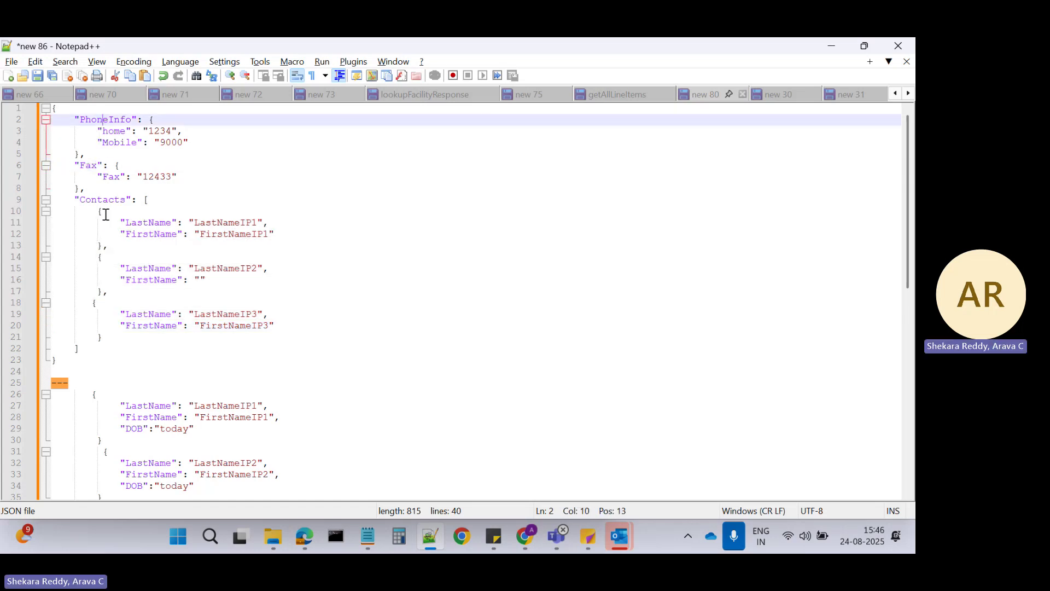
pyautogui.click(144, 222)
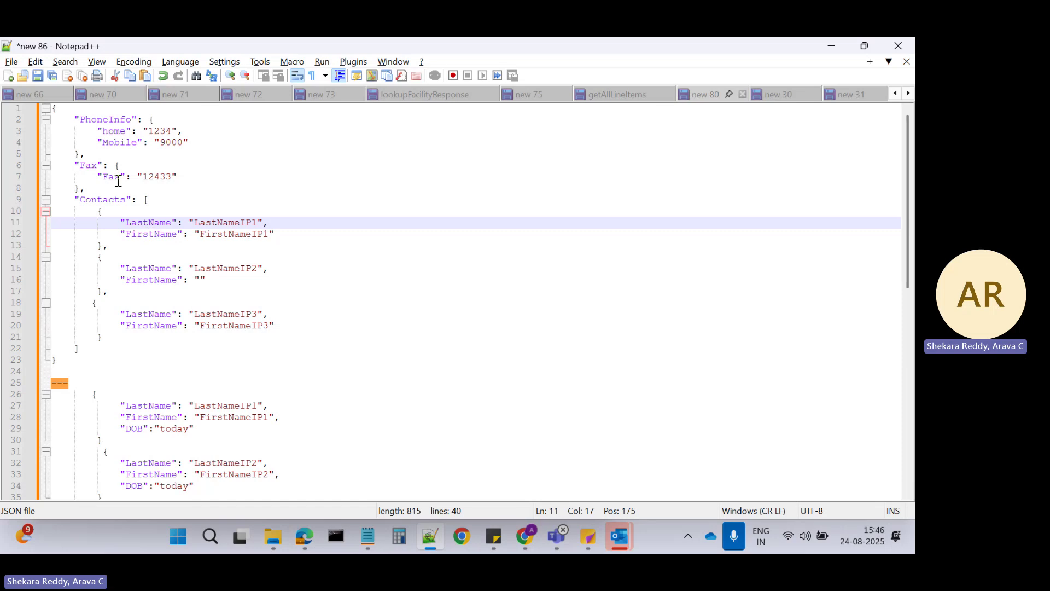
pyautogui.click(158, 179)
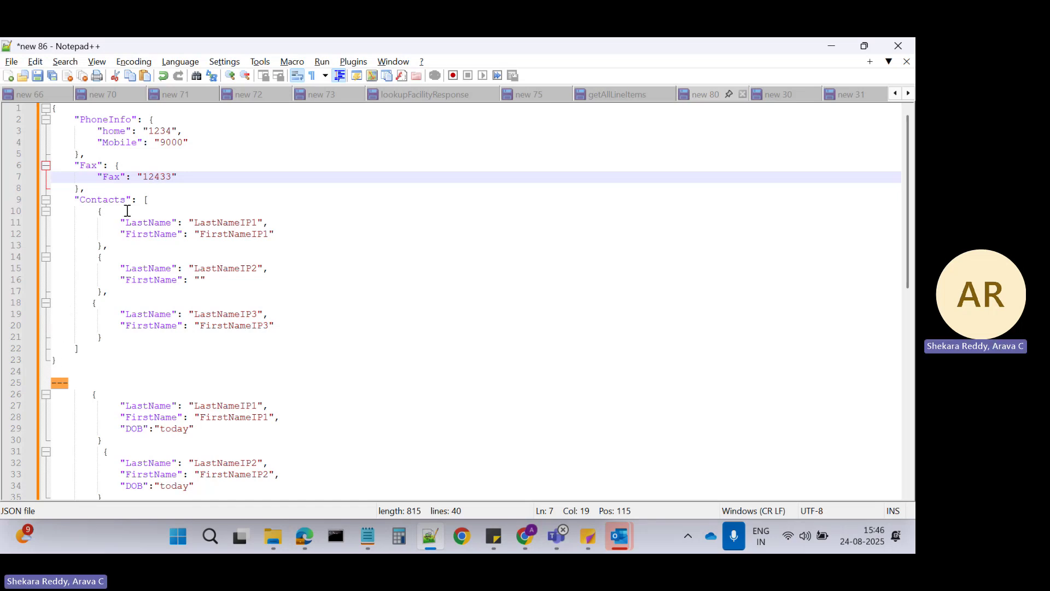
pyautogui.click(96, 210)
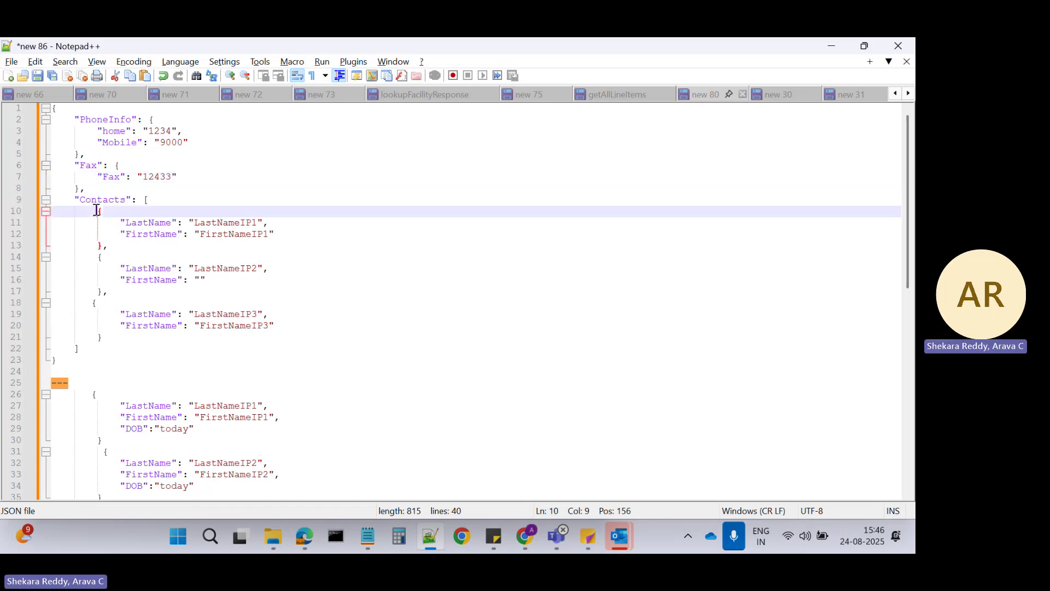
pyautogui.moveTo(97, 210); pyautogui.dragTo(103, 240)
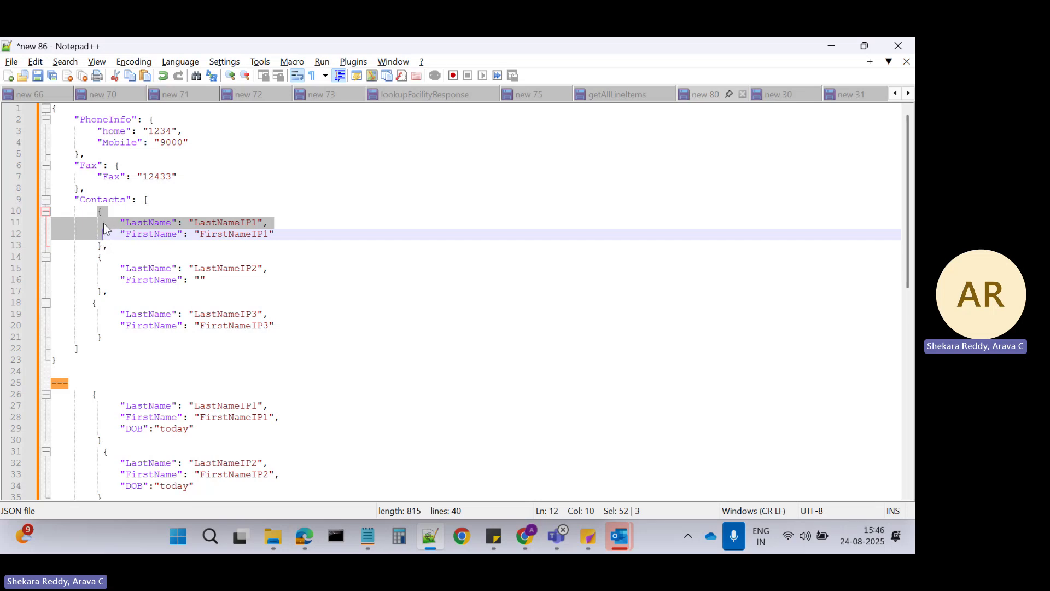
# Add the note "1.include DOB" on a new line directly below the first JSON payload's closing brace
pyautogui.click(63, 363)
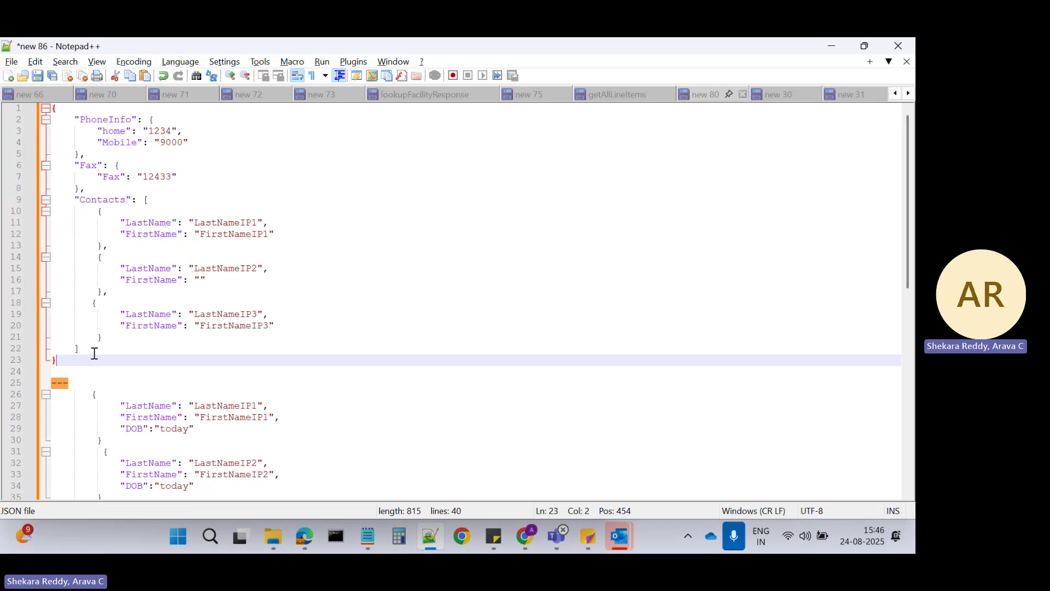
pyautogui.press('Return')
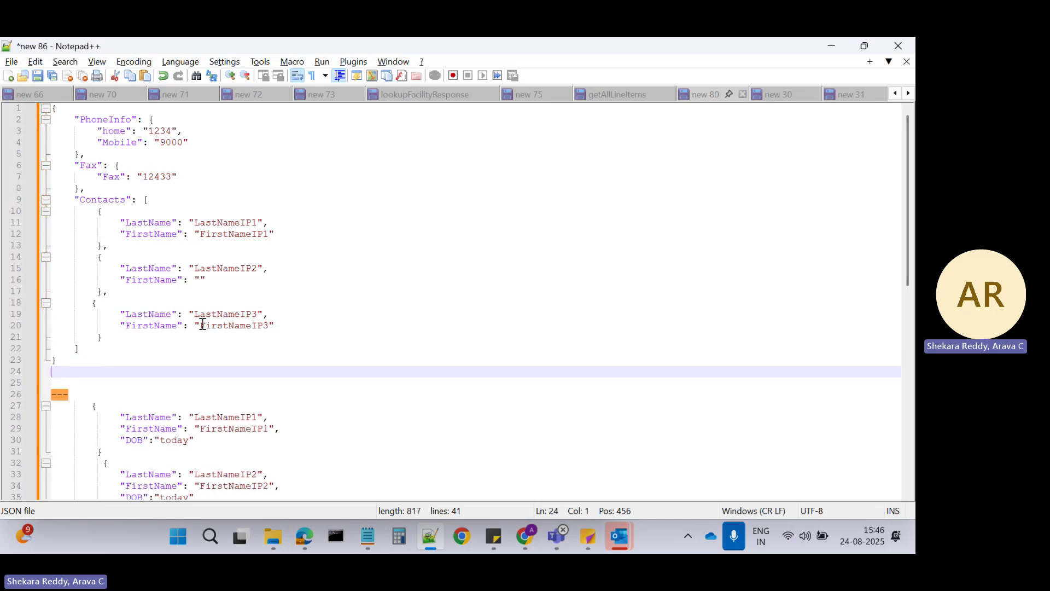
pyautogui.click(161, 236)
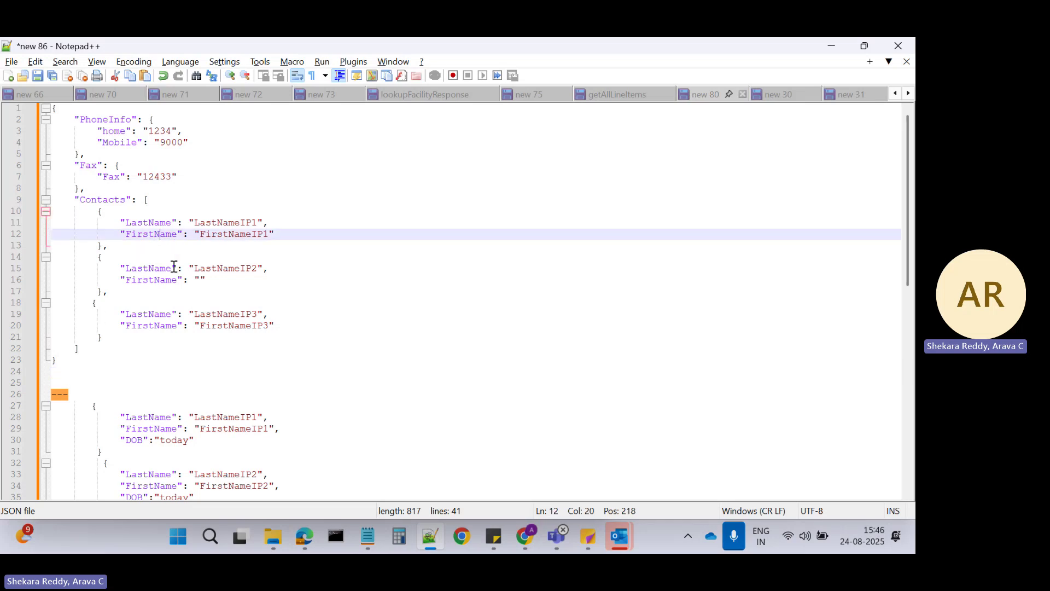
pyautogui.click(58, 372)
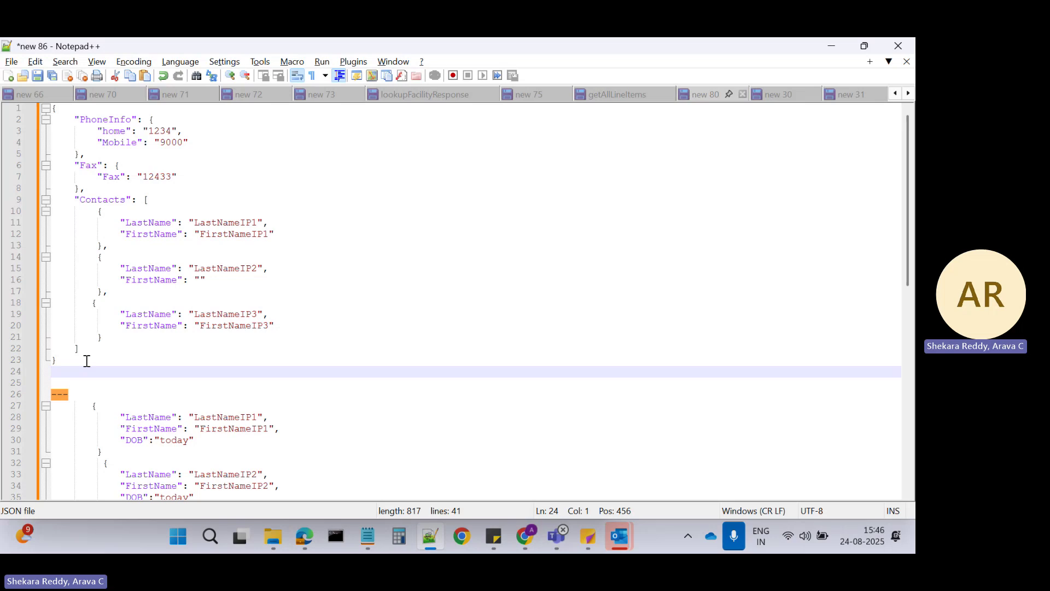
pyautogui.write('1.include DOB')
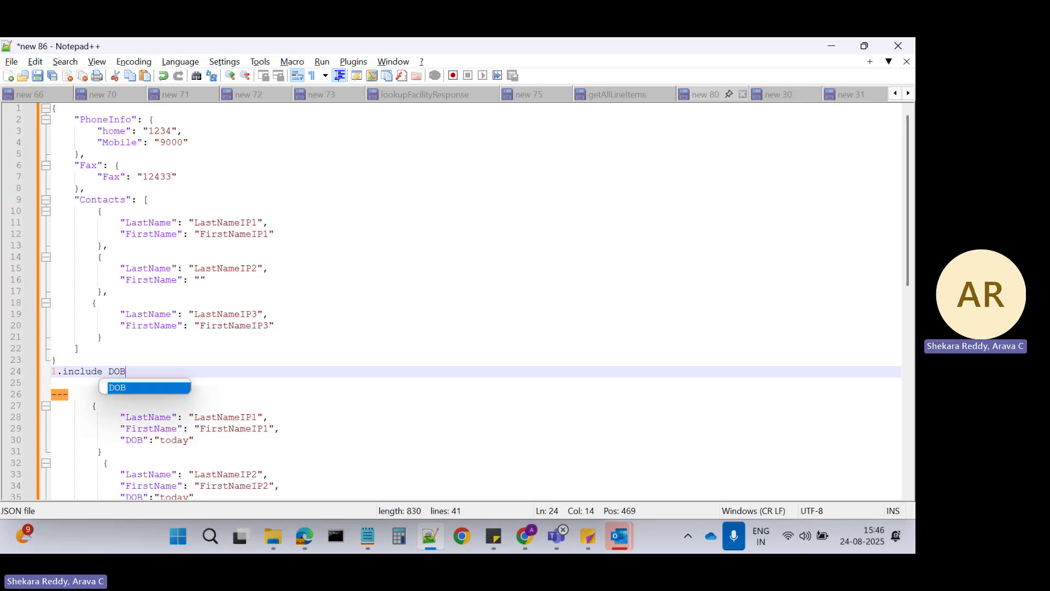
# Add a second note line reading "2.if there is no FN then populate FN with LN" below the DOB note
pyautogui.press('Return')
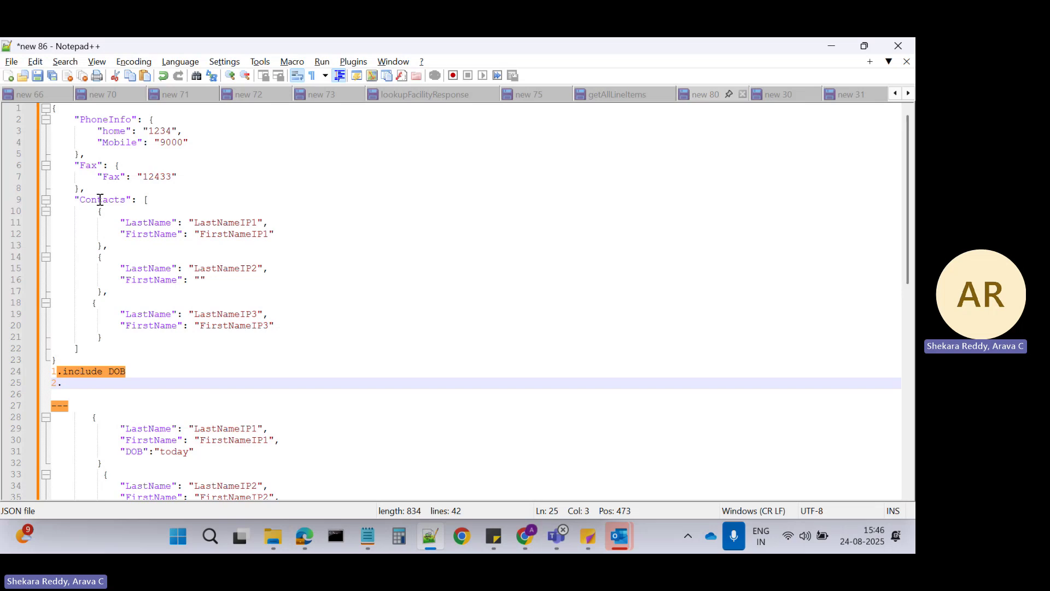
pyautogui.doubleClick(150, 280)
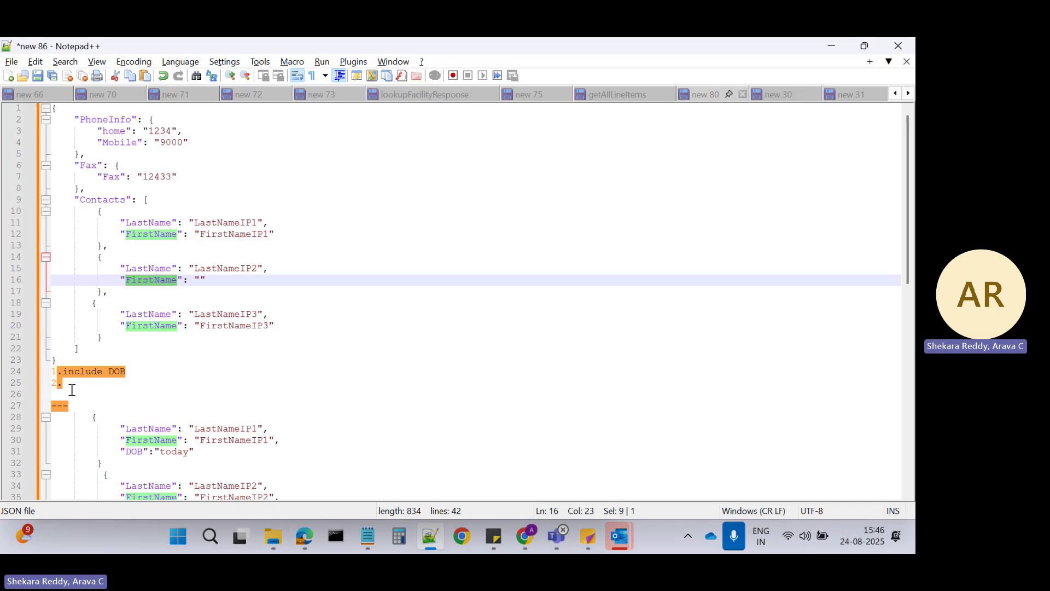
pyautogui.click(79, 383)
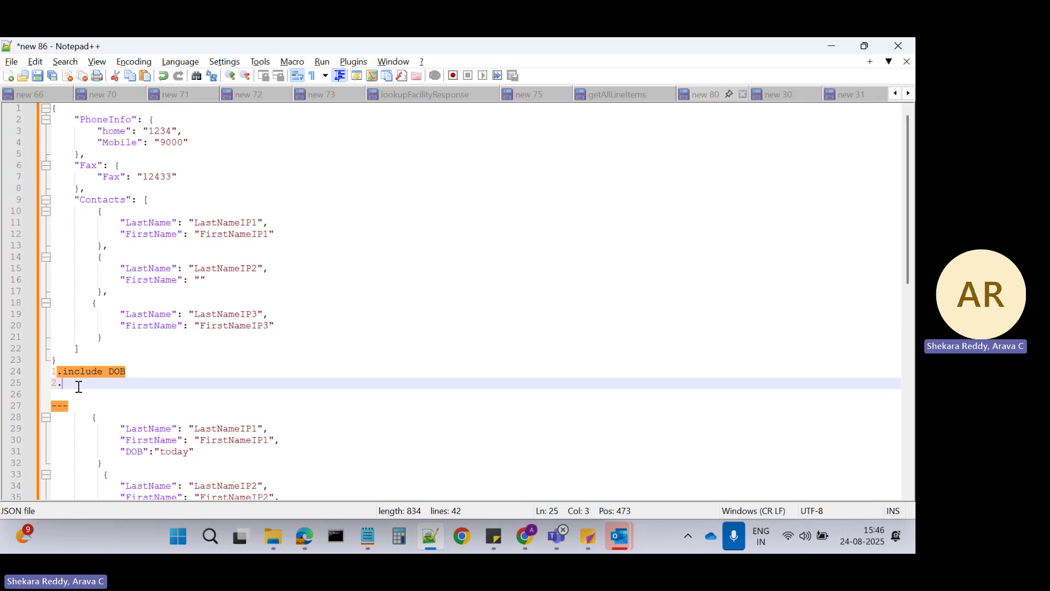
pyautogui.write('if there is no FN then pop')
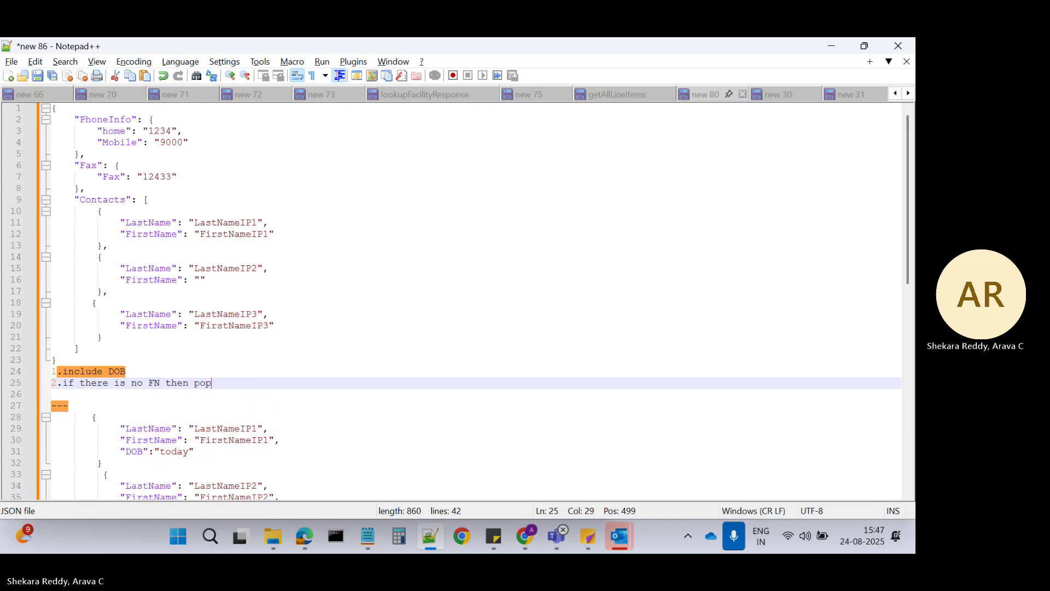
pyautogui.write('ulate FN with')
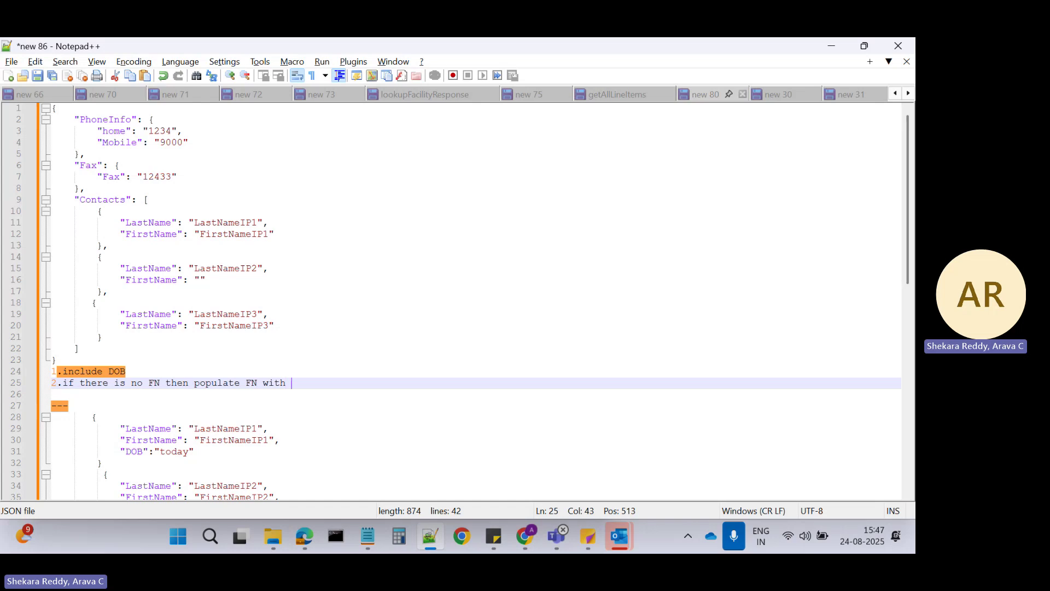
pyautogui.write(' l')
pyautogui.press('BackSpace')
pyautogui.write('LN')
pyautogui.doubleClick(101, 203)
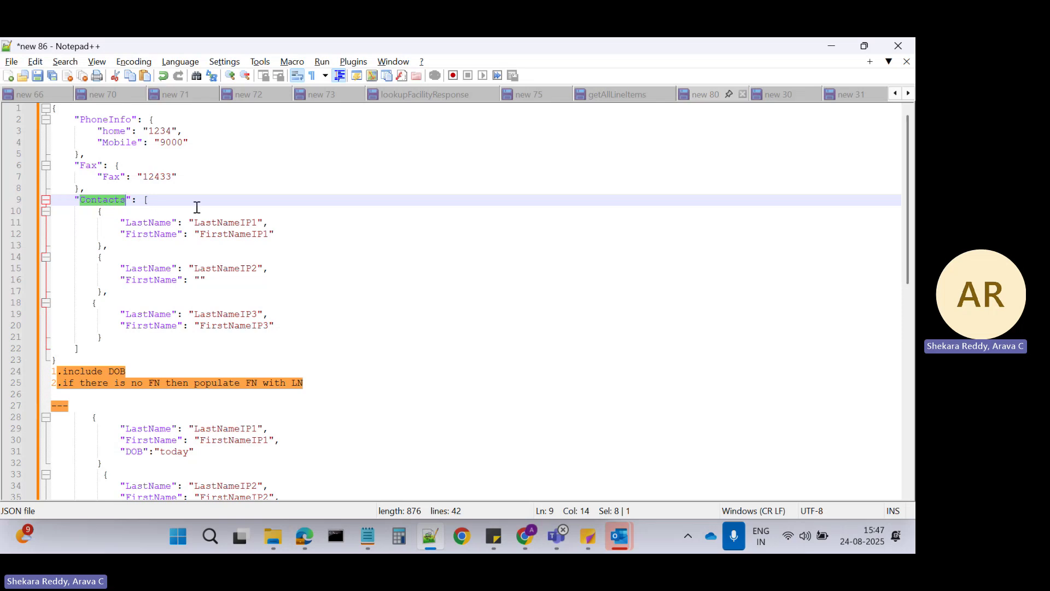
pyautogui.click(115, 131)
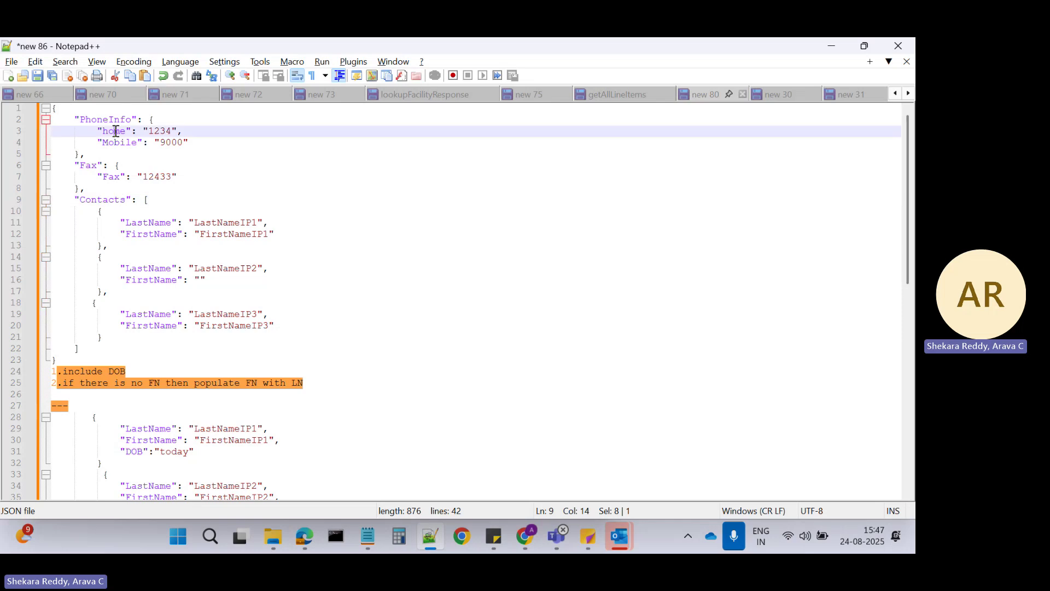
pyautogui.click(113, 142)
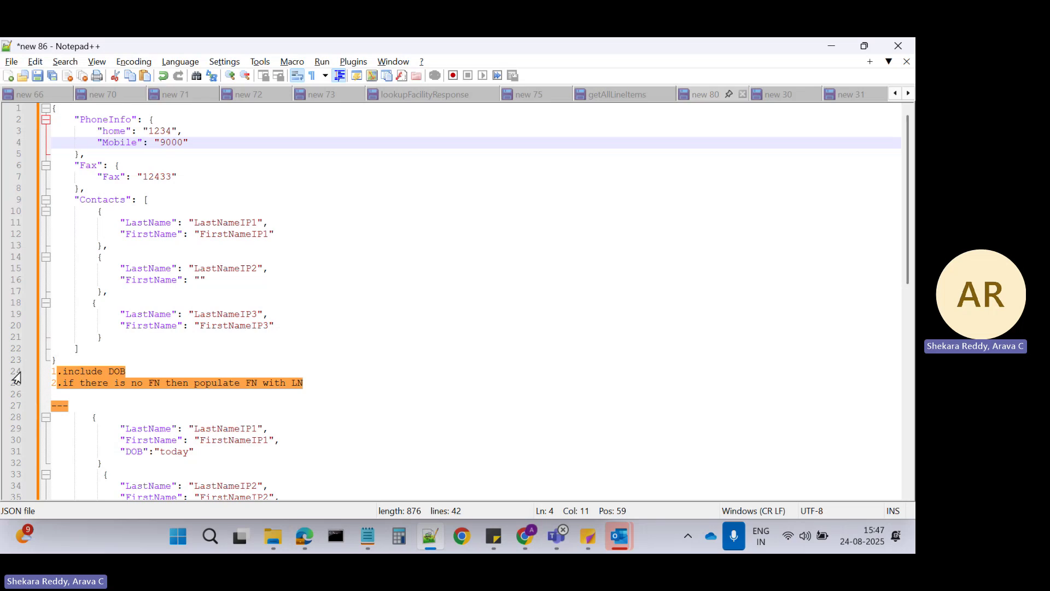
# Append "--TODAY" to the "1.include DOB" note on line 24
pyautogui.click(138, 372)
pyautogui.write('--')
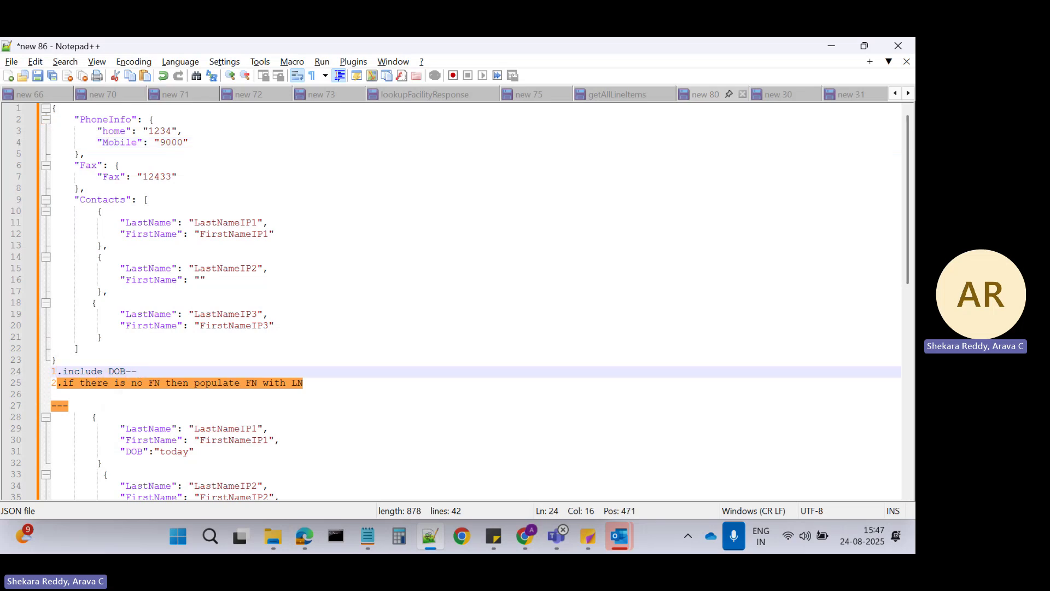
pyautogui.write('TODAY')
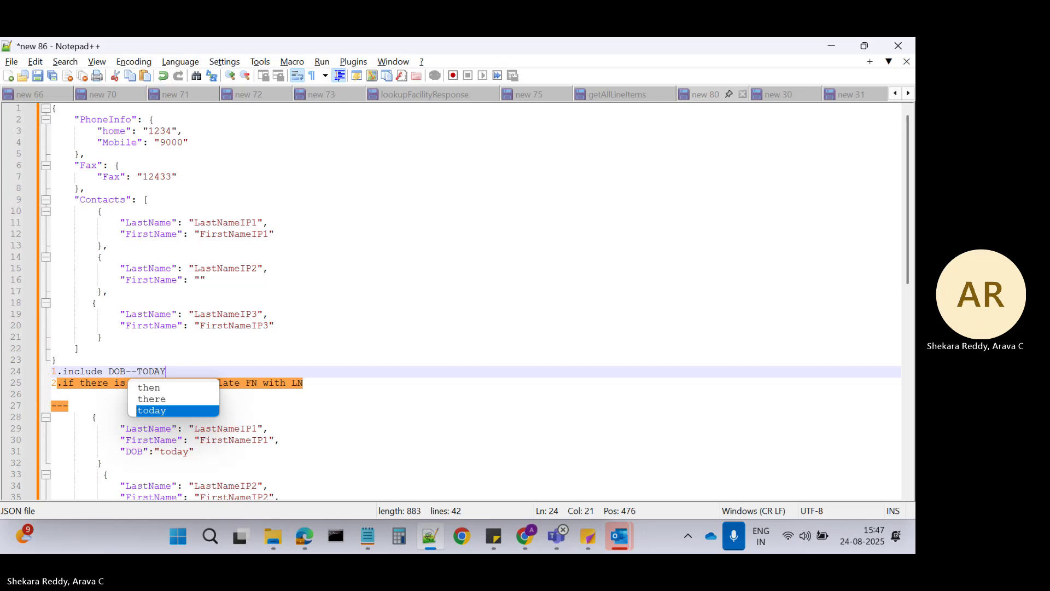
pyautogui.click(78, 393)
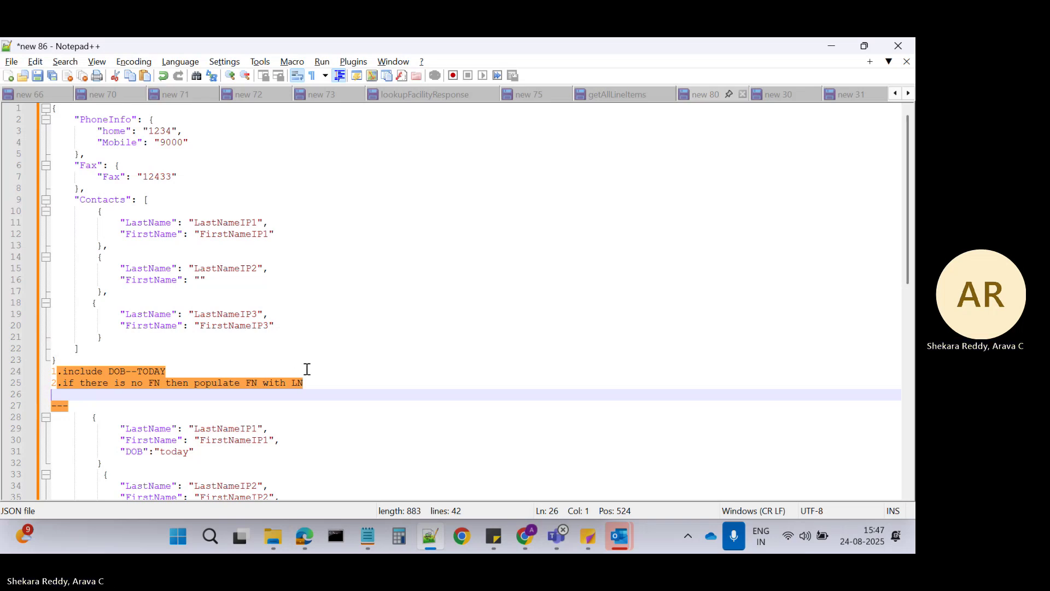
pyautogui.click(317, 317)
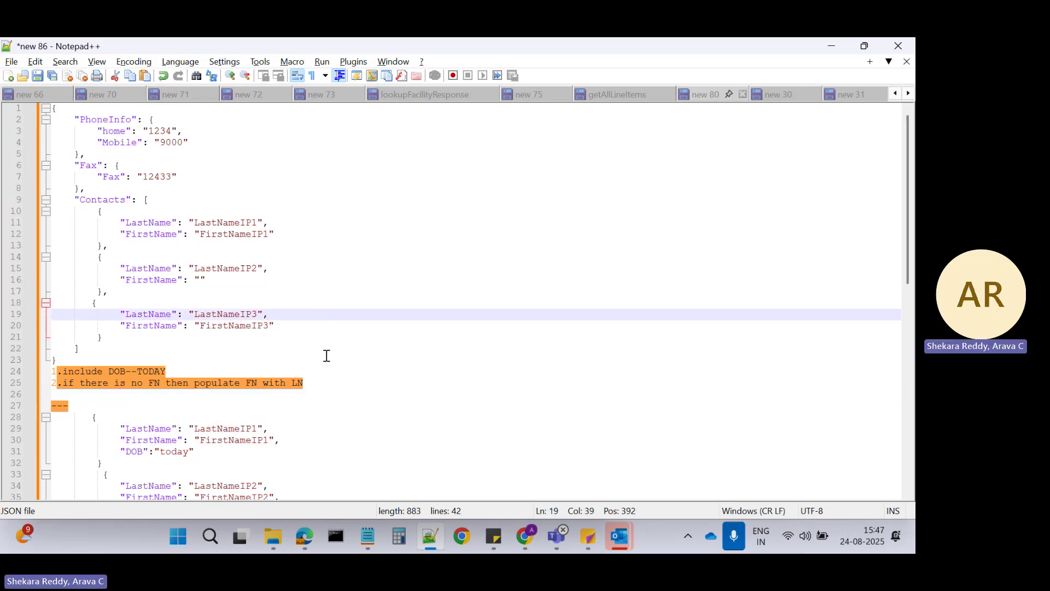
# Switch to the DataRaptor list in Chrome, start a new DataRaptor, and close the loadex and LoadExam… subtabs
pyautogui.moveTo(525, 535)
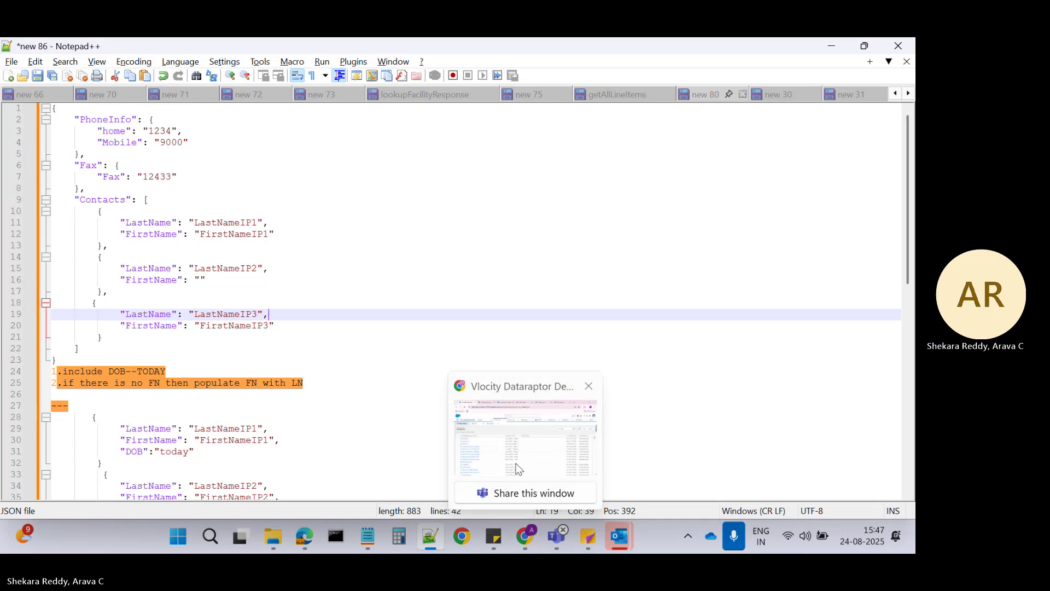
pyautogui.click(518, 468)
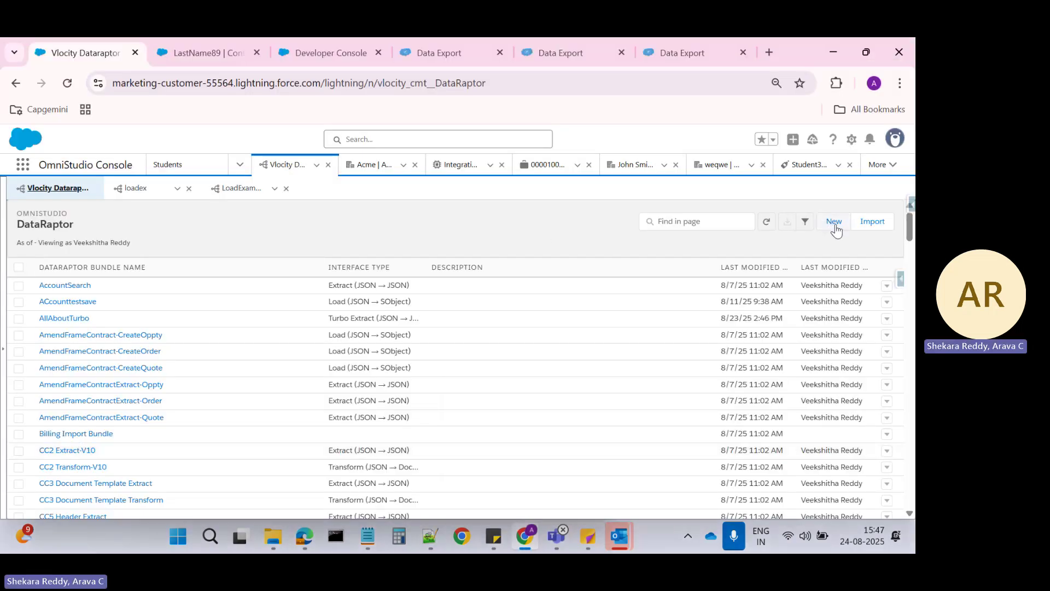
pyautogui.click(835, 224)
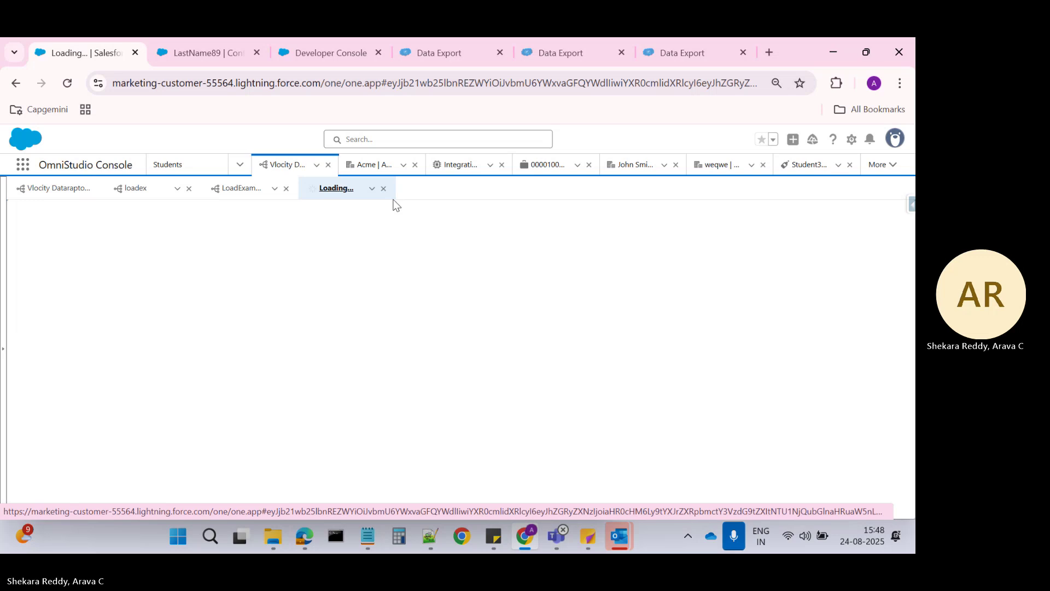
pyautogui.click(286, 189)
pyautogui.click(188, 189)
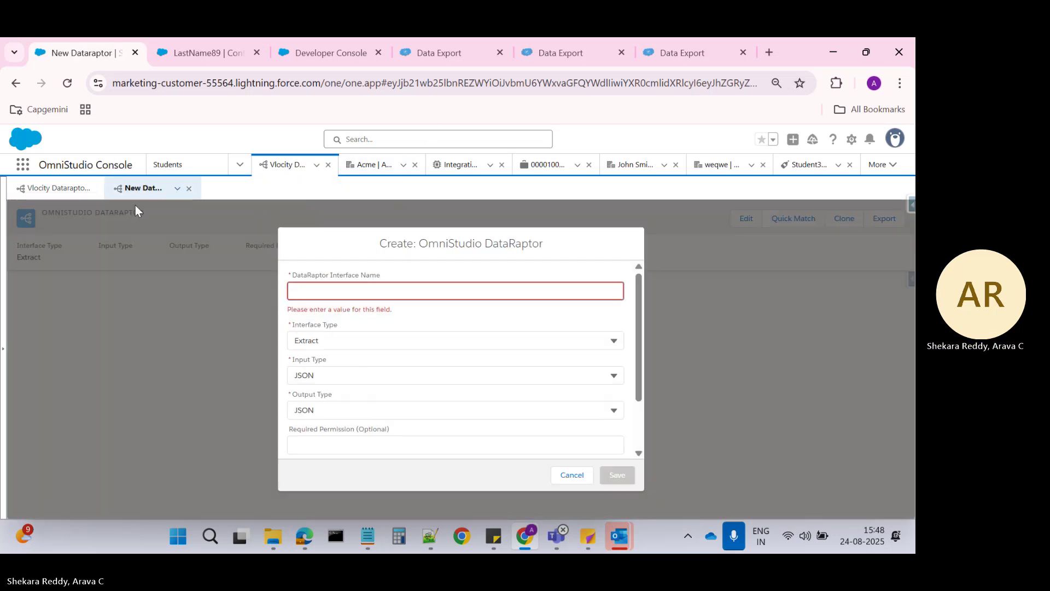
# Name the new DataRaptor LoadRealExample, set its interface type to Load, and save it
pyautogui.click(301, 287)
pyautogui.write('Lo')
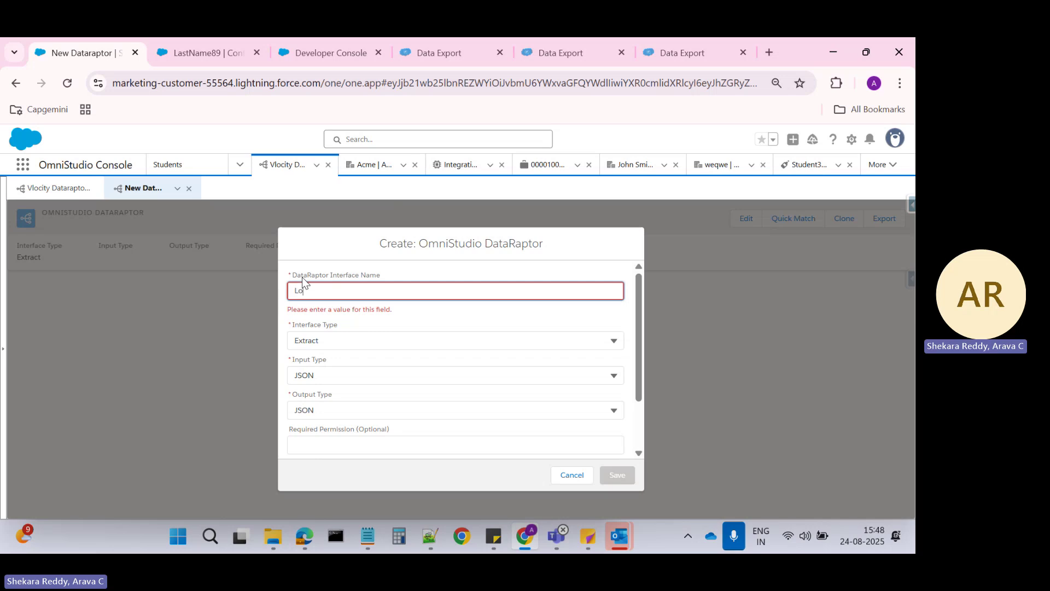
pyautogui.write('adReal')
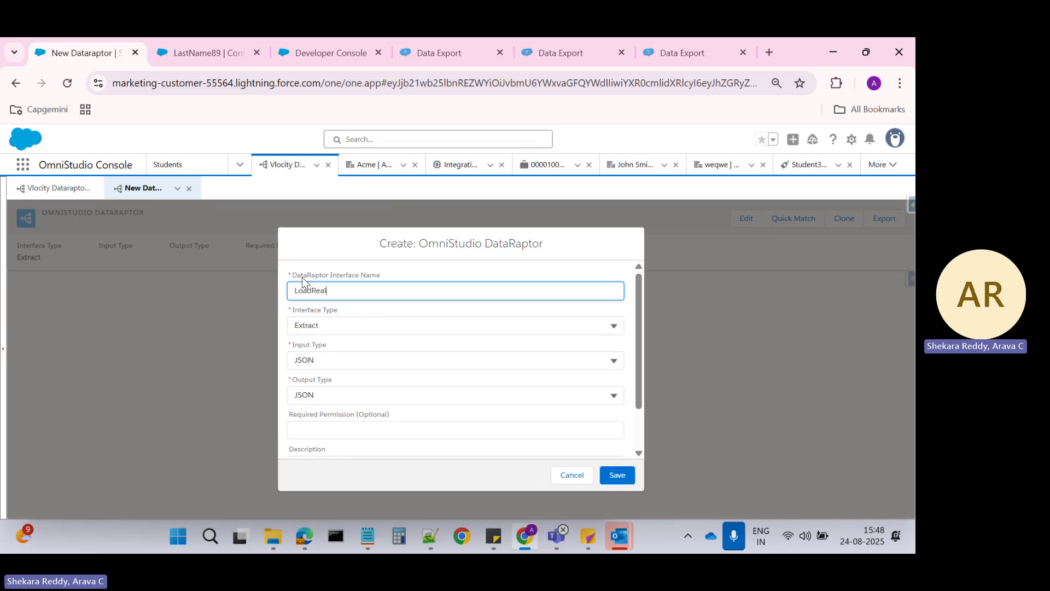
pyautogui.write('Example')
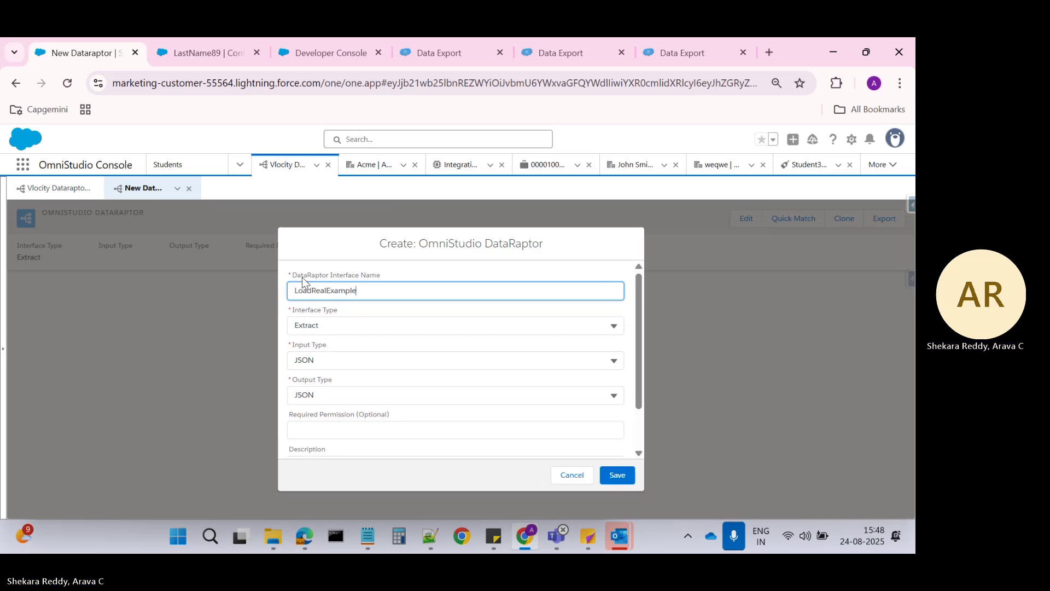
pyautogui.click(320, 324)
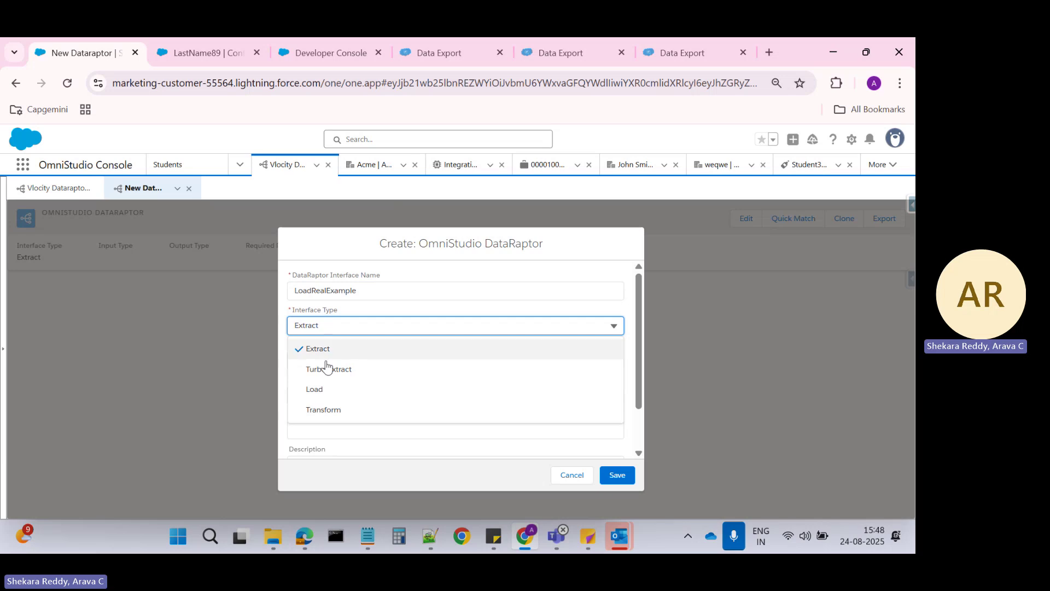
pyautogui.click(316, 389)
pyautogui.scroll(-2, 503, 421)
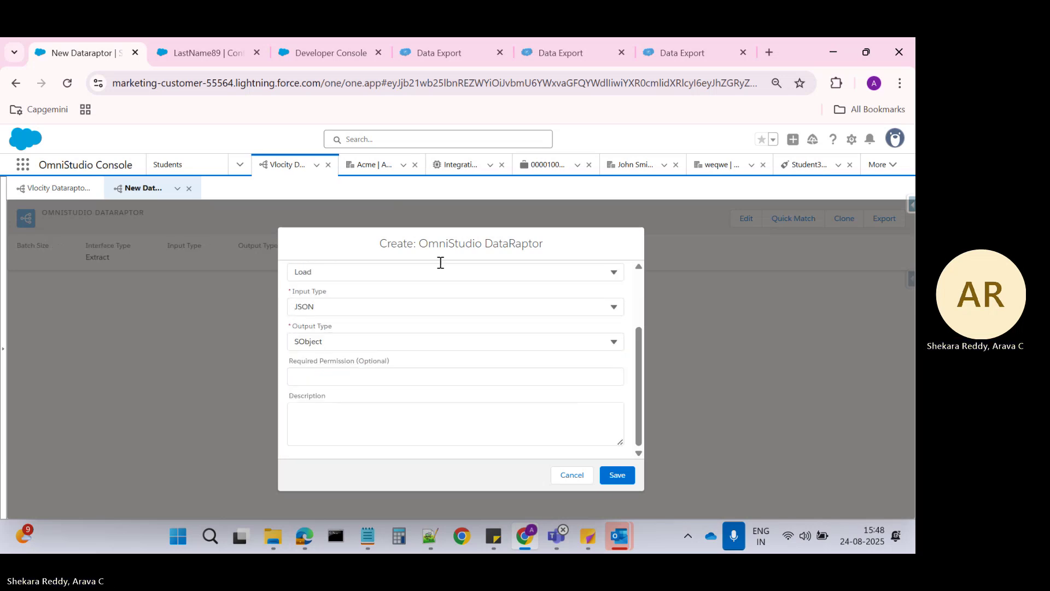
pyautogui.click(616, 475)
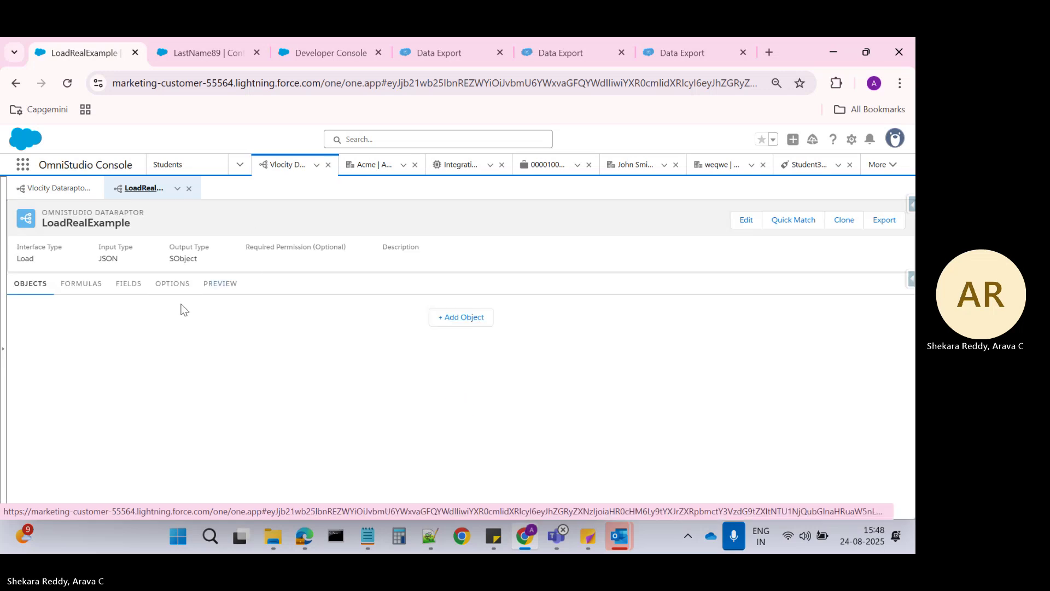
# Add Contact as the first object of the LoadRealExample DataRaptor
pyautogui.click(458, 318)
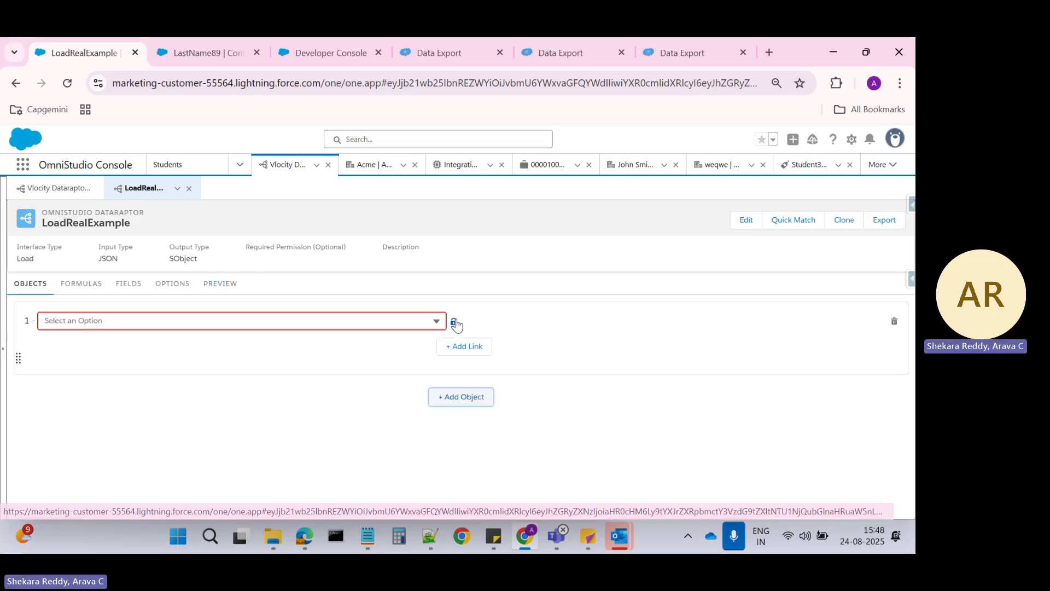
pyautogui.click(141, 321)
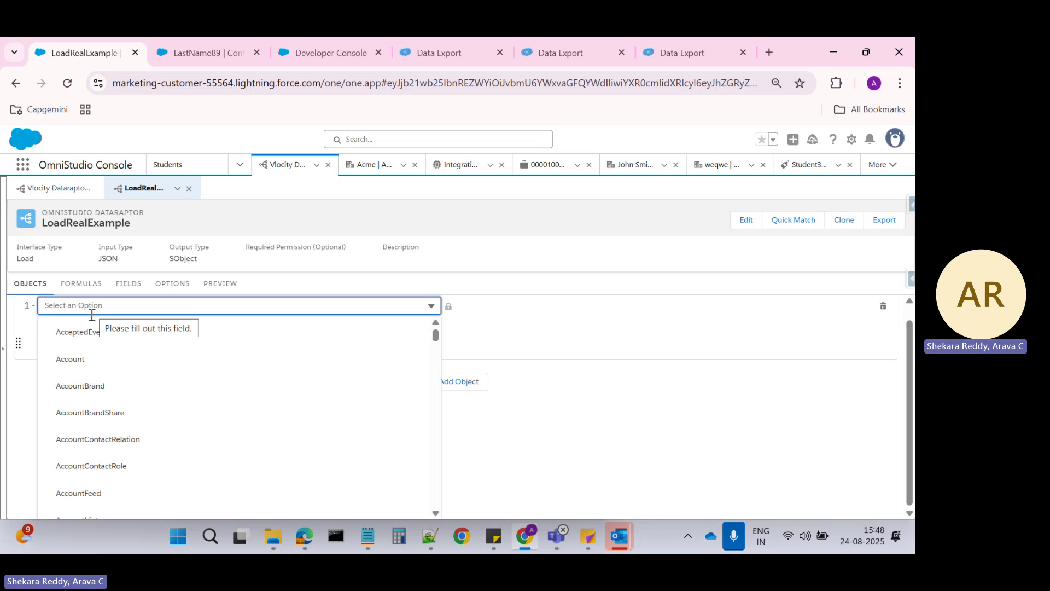
pyautogui.write('Con')
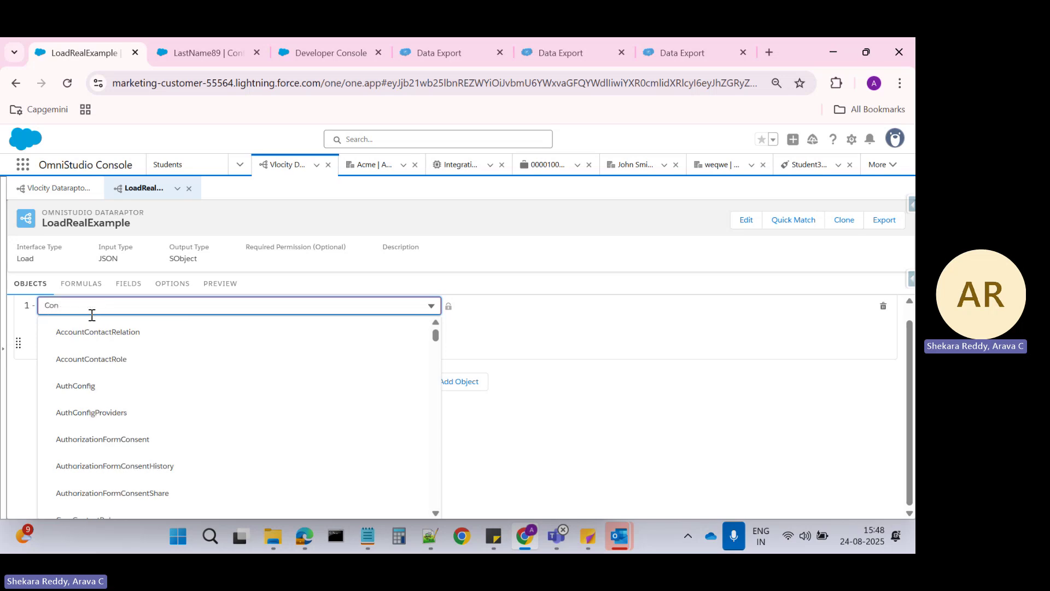
pyautogui.write('ta')
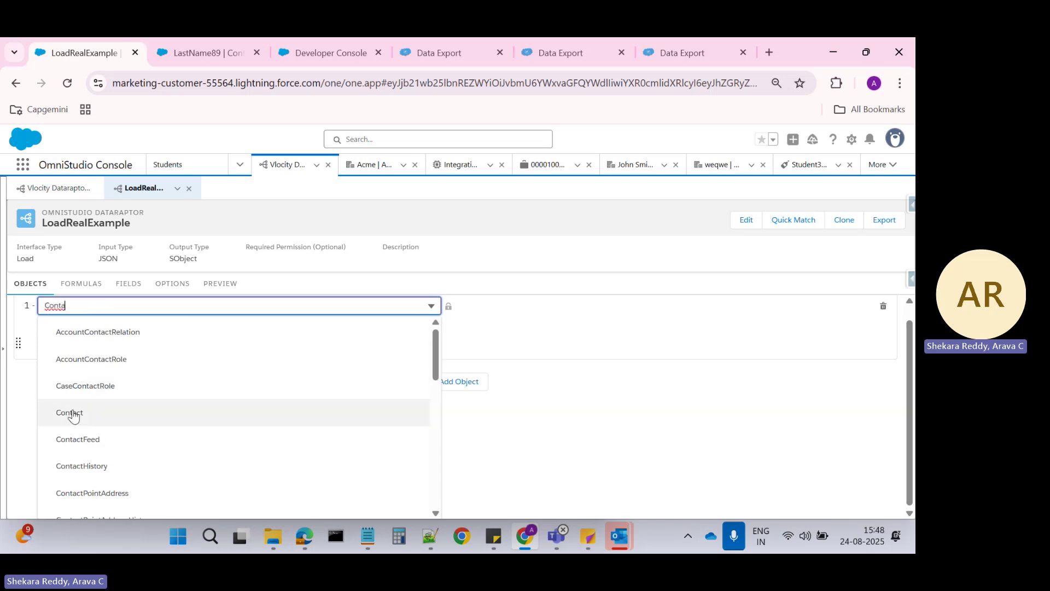
pyautogui.click(73, 414)
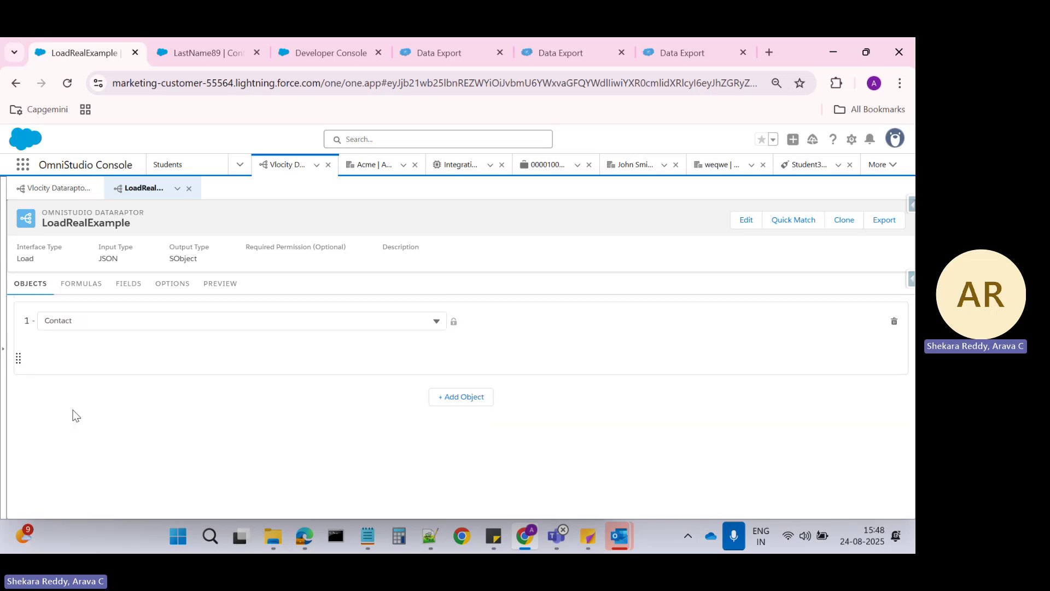
# Copy the first JSON payload, lines 1 to 23, from Notepad++ into the Input JSON of the Contact field mappings
pyautogui.click(87, 294)
pyautogui.click(125, 288)
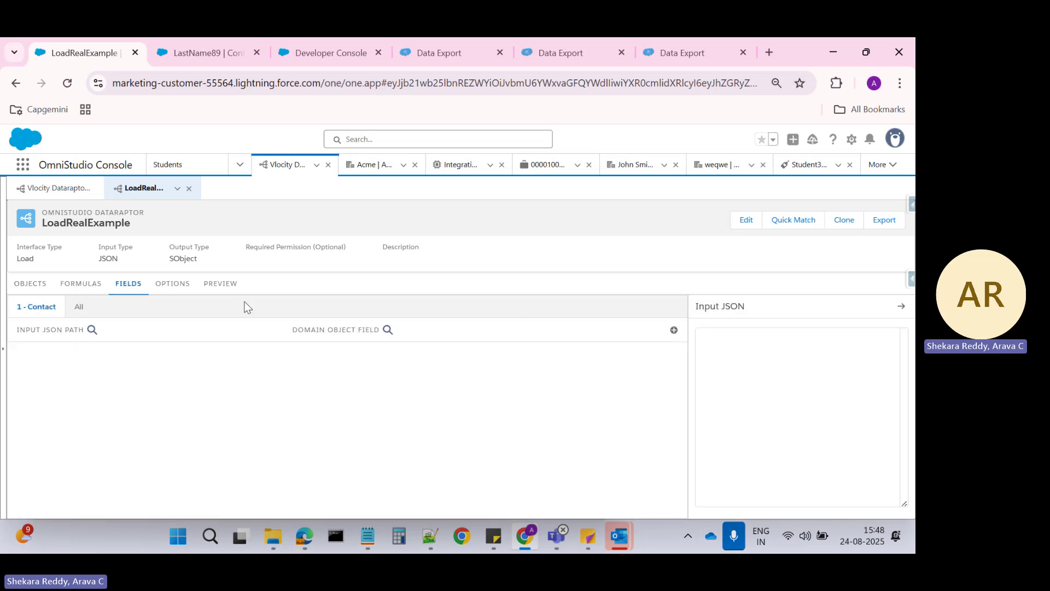
pyautogui.click(722, 344)
pyautogui.click(430, 536)
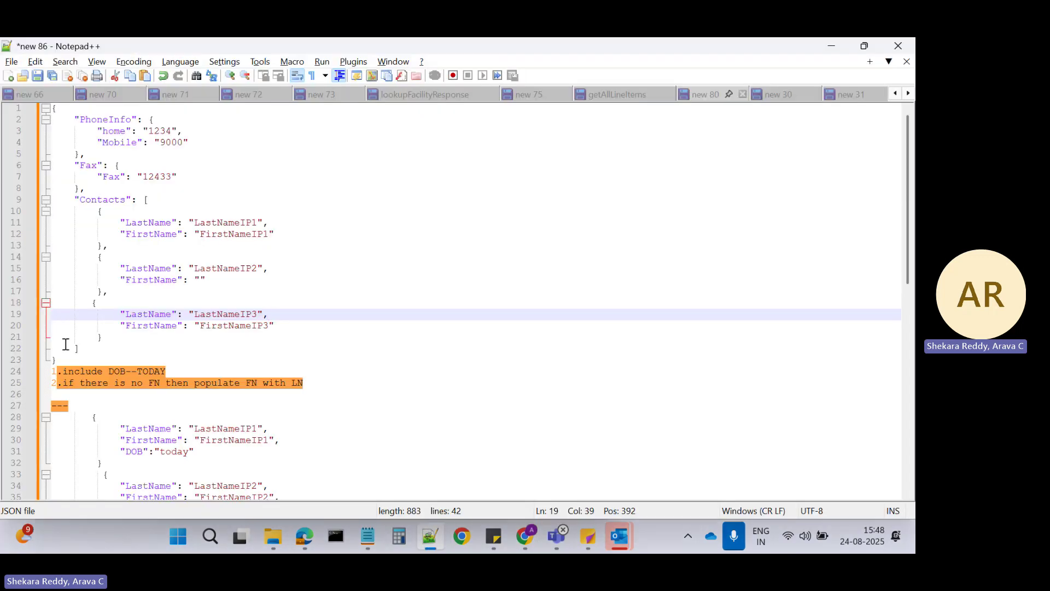
pyautogui.moveTo(57, 359); pyautogui.dragTo(45, 114)
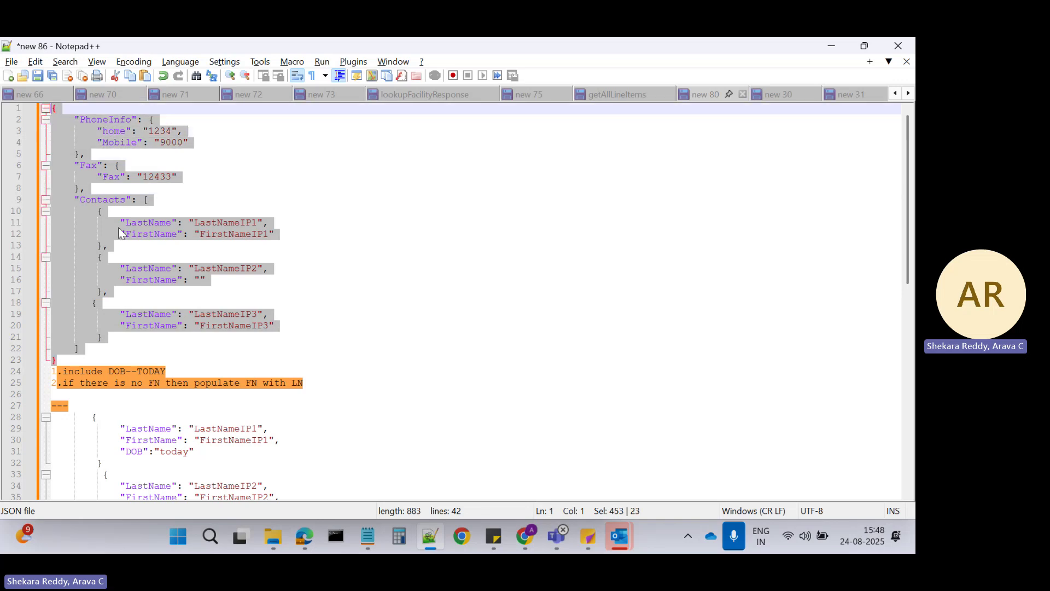
pyautogui.click(119, 228)
pyautogui.moveTo(56, 359); pyautogui.dragTo(46, 115)
pyautogui.hotkey('alt', 'Tab')
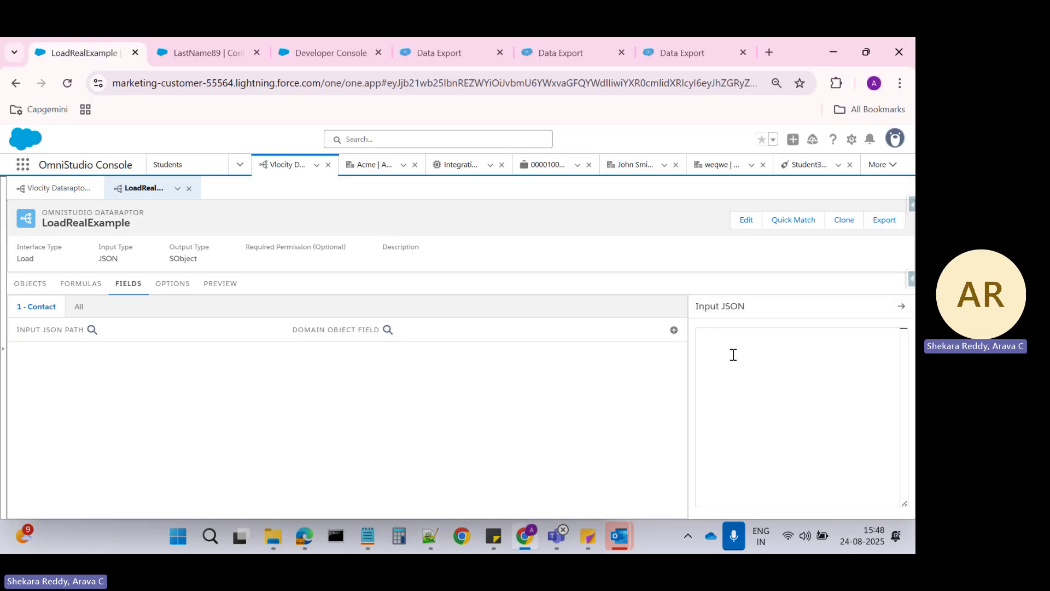
pyautogui.hotkey('ctrl', 'v')
# Paste the same copied JSON payload as the input for the DataRaptor preview
pyautogui.click(221, 283)
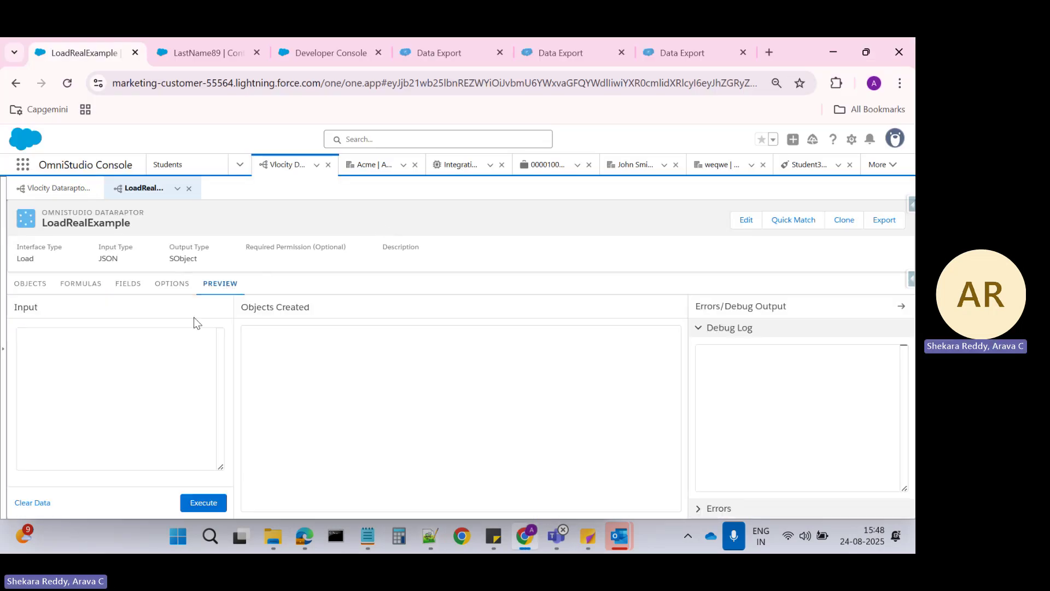
pyautogui.click(115, 336)
pyautogui.hotkey('ctrl', 'v')
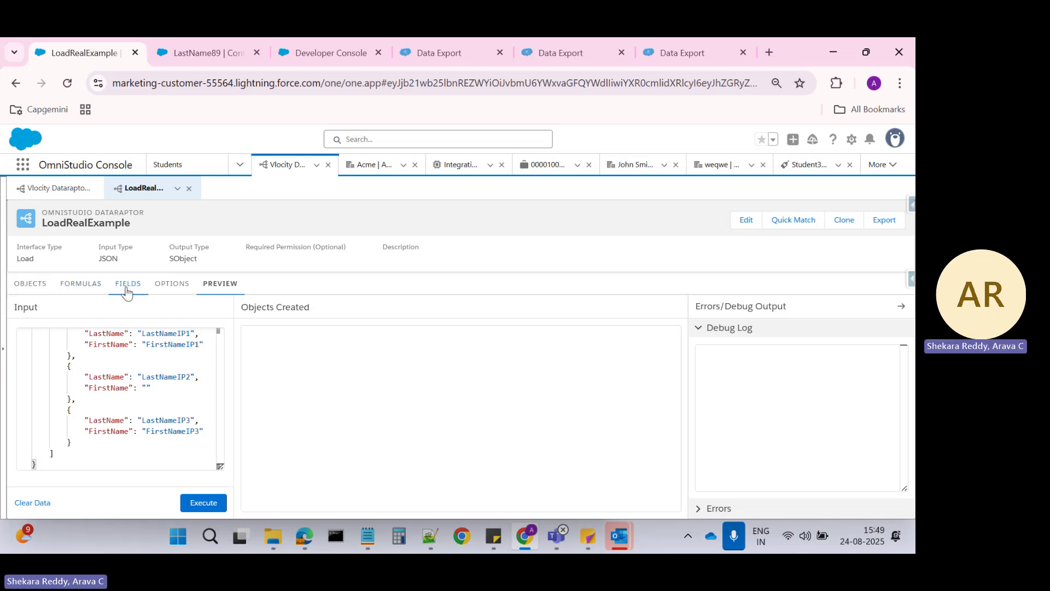
# Add a new field mapping for Contact and open its list of input JSON paths
pyautogui.click(128, 284)
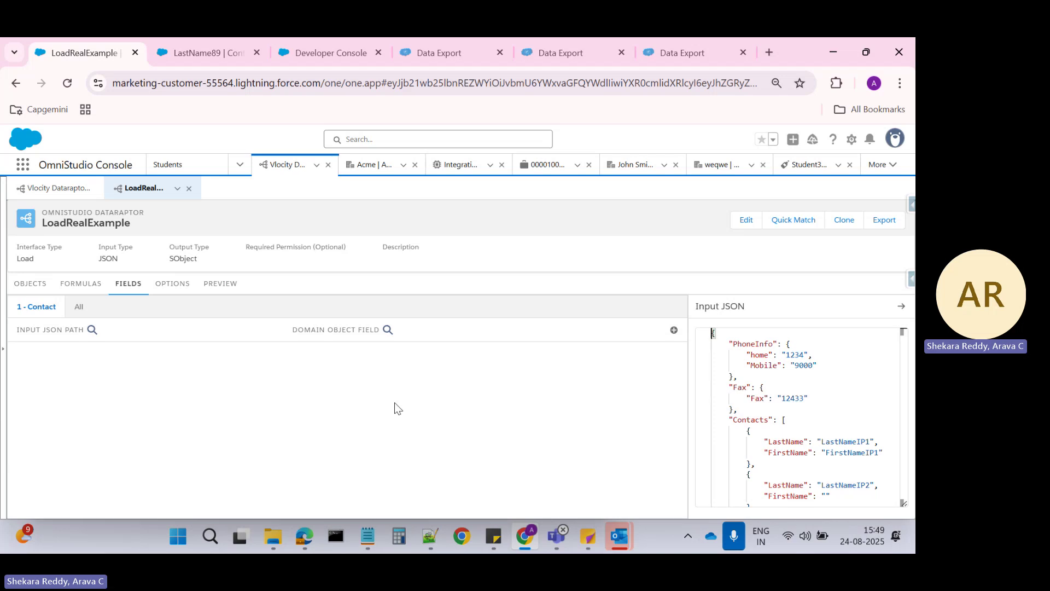
pyautogui.click(674, 330)
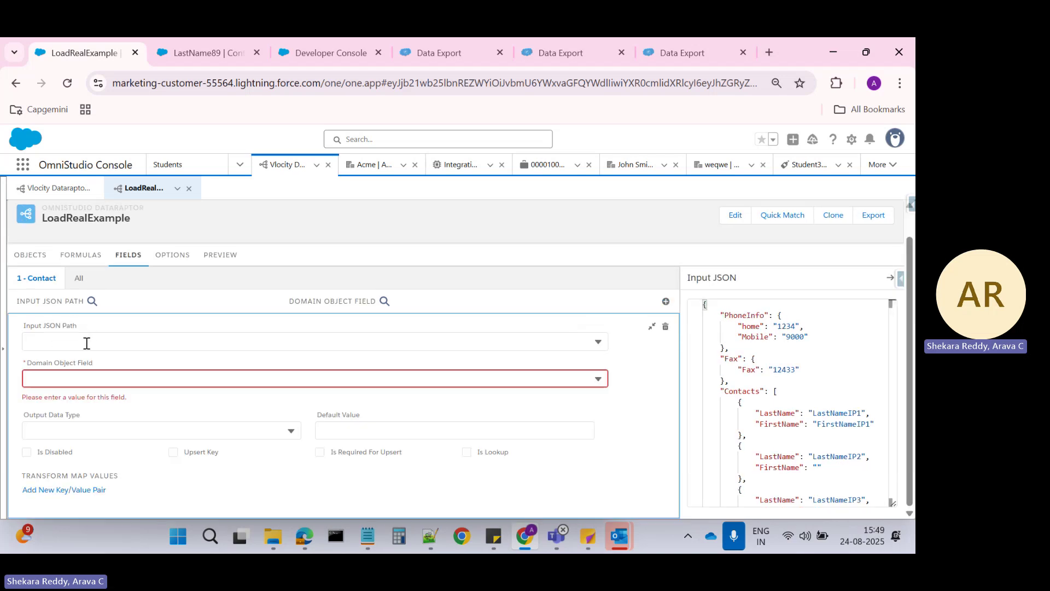
pyautogui.click(103, 342)
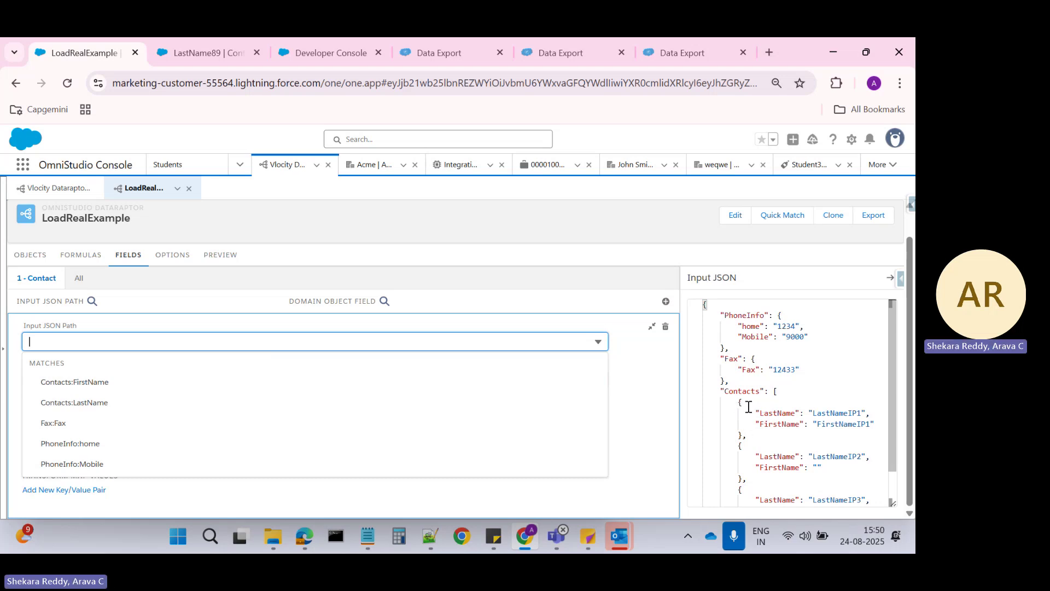
# Reduce Contacts in the Input JSON to a single object by removing the array brackets and the second and third entries
pyautogui.click(781, 389)
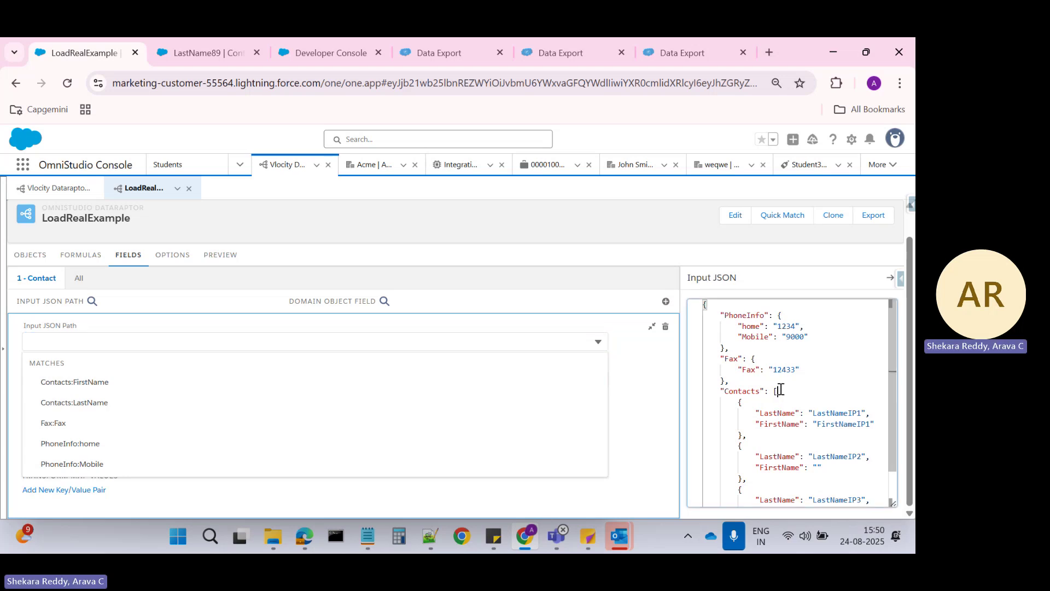
pyautogui.press('BackSpace')
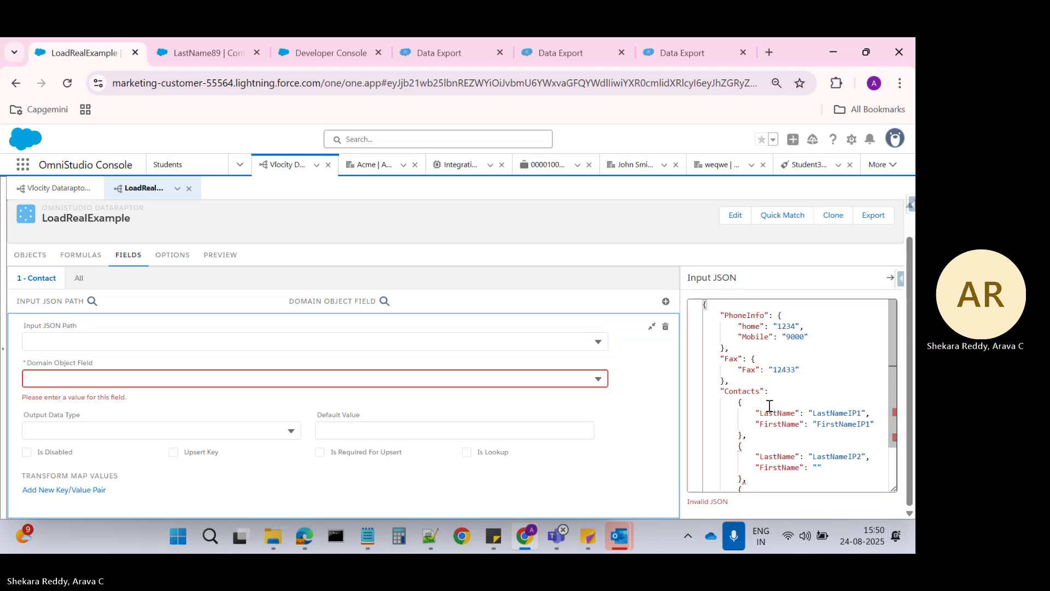
pyautogui.scroll(-1, 753, 403)
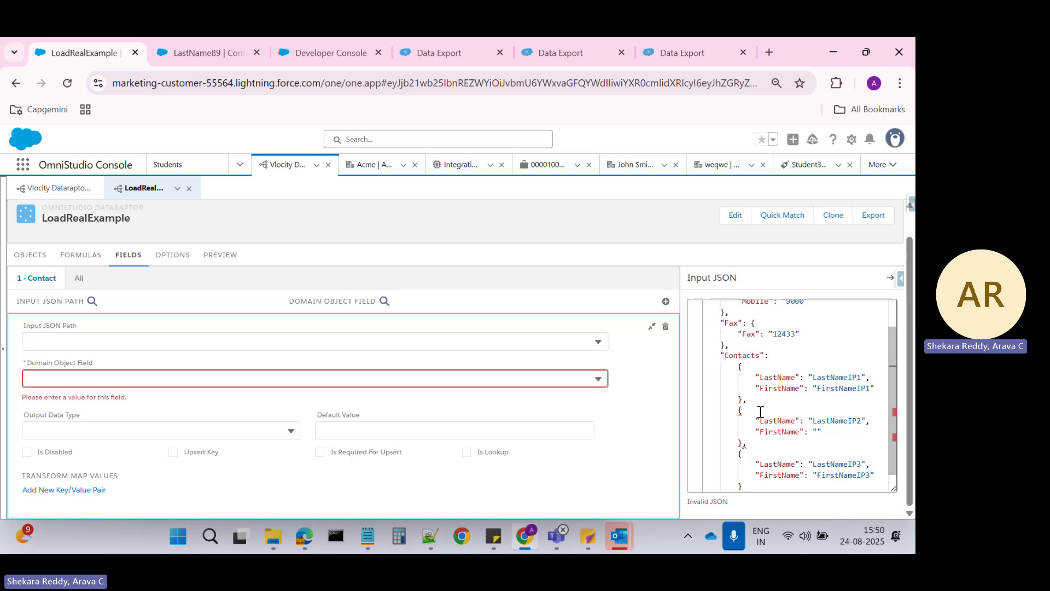
pyautogui.click(747, 402)
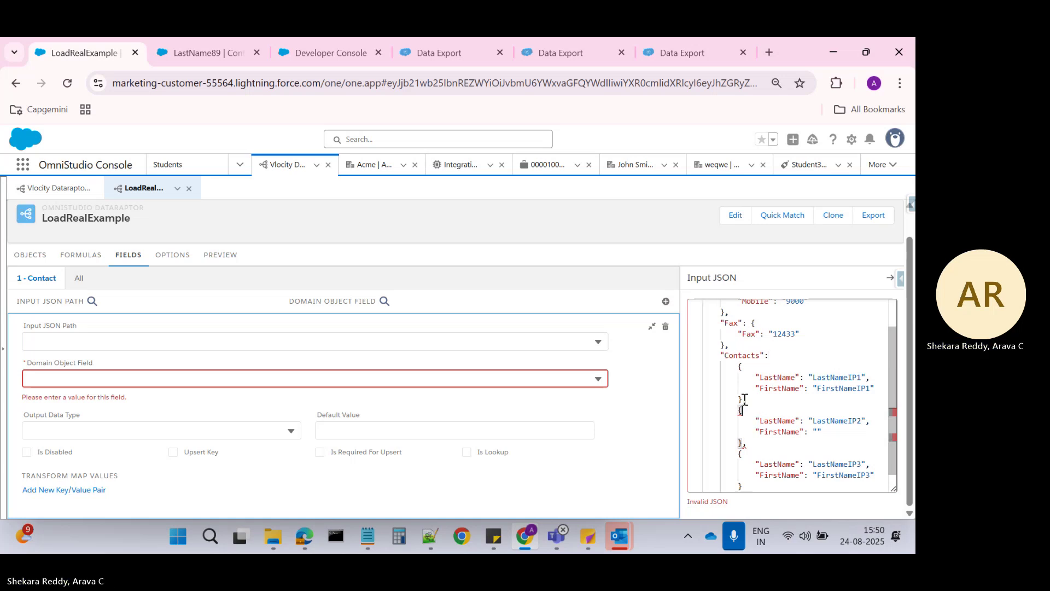
pyautogui.moveTo(747, 403); pyautogui.dragTo(745, 475)
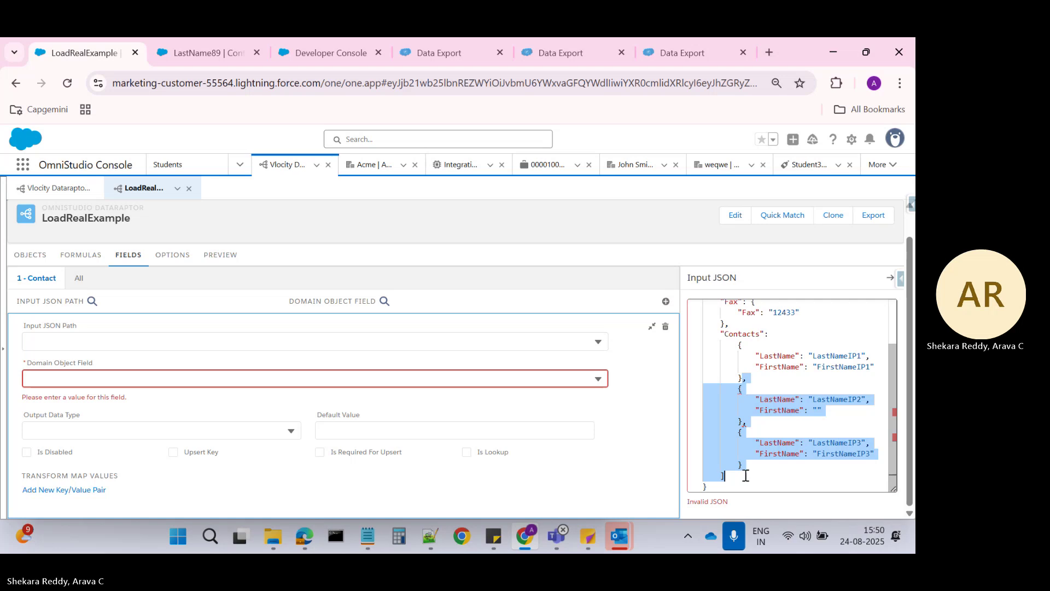
pyautogui.press('BackSpace')
pyautogui.click(786, 380)
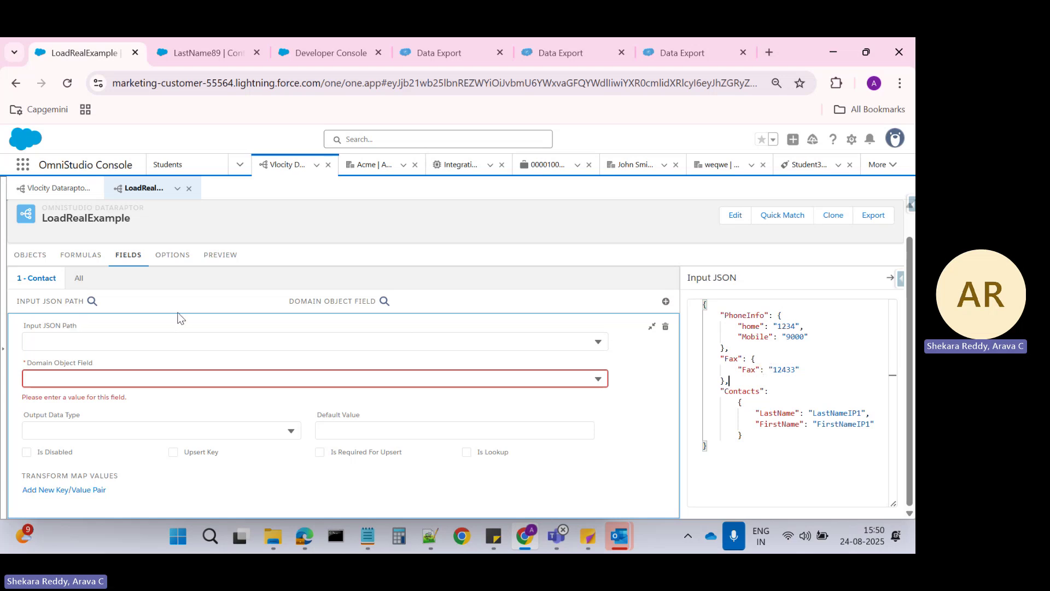
pyautogui.click(721, 304)
# Map the input JSON path Contacts:LastName to the LastName domain object field
pyautogui.click(87, 340)
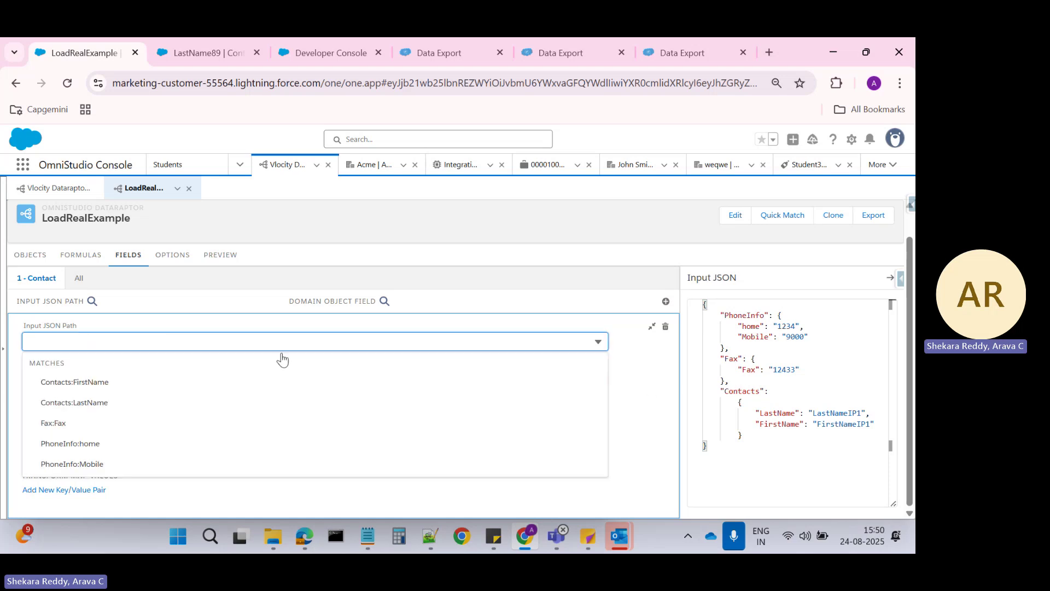
pyautogui.click(66, 403)
pyautogui.click(69, 379)
pyautogui.write('L')
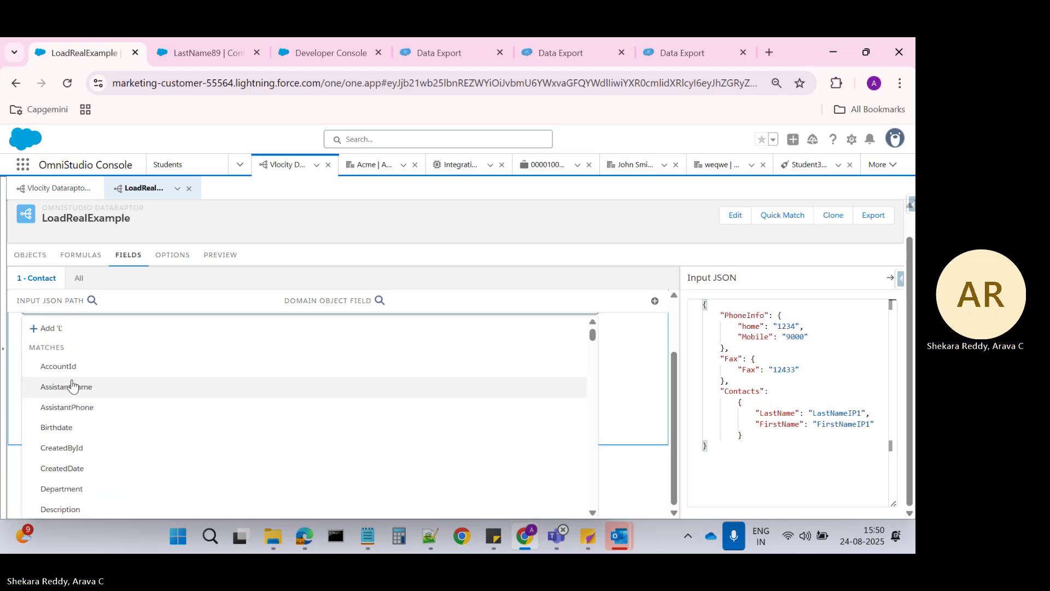
pyautogui.write('ast')
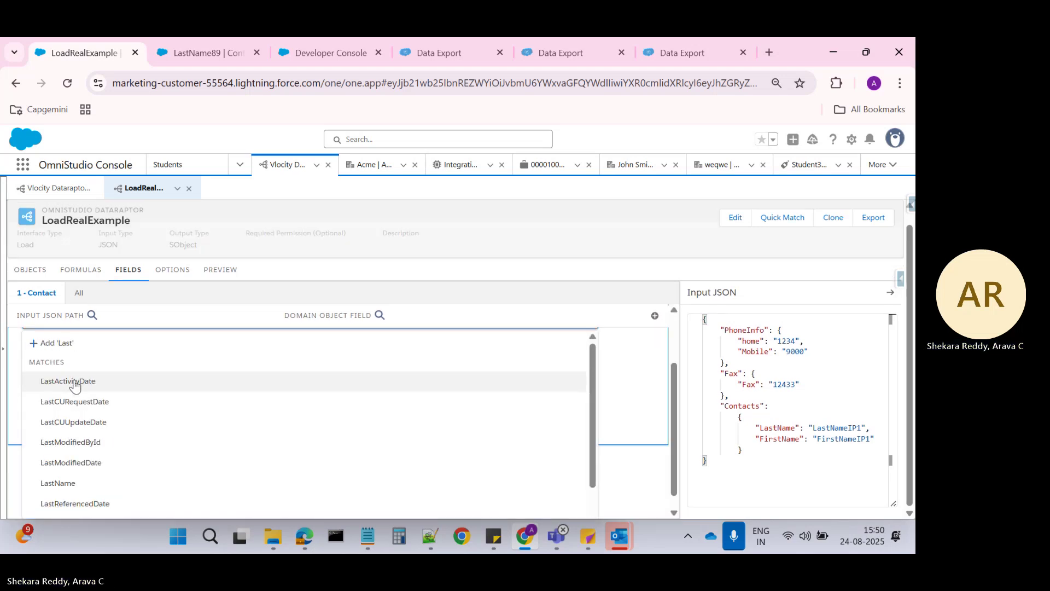
pyautogui.scroll(2, 72, 385)
pyautogui.write('N')
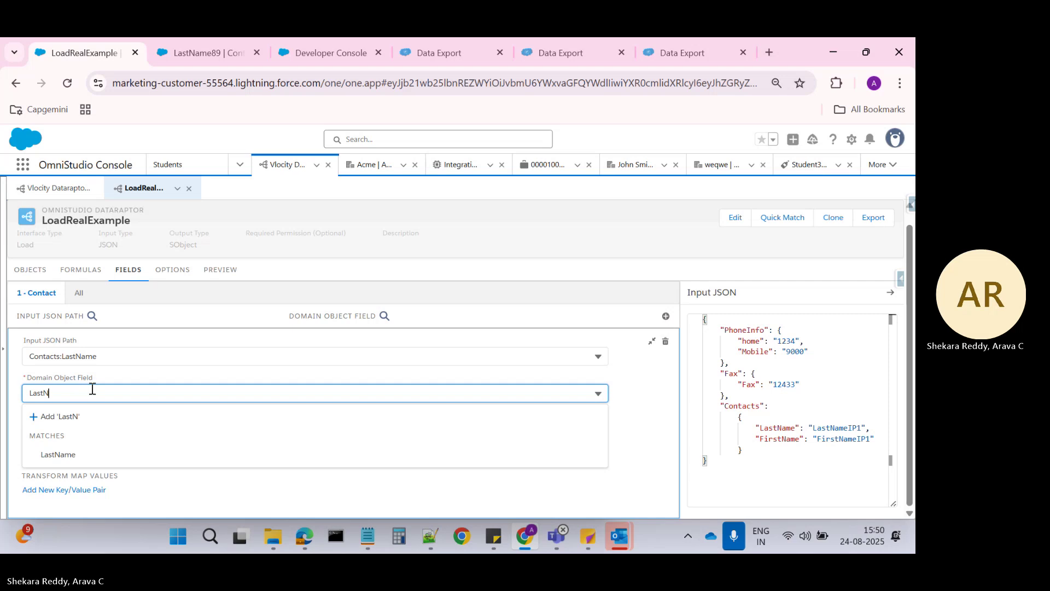
pyautogui.click(63, 455)
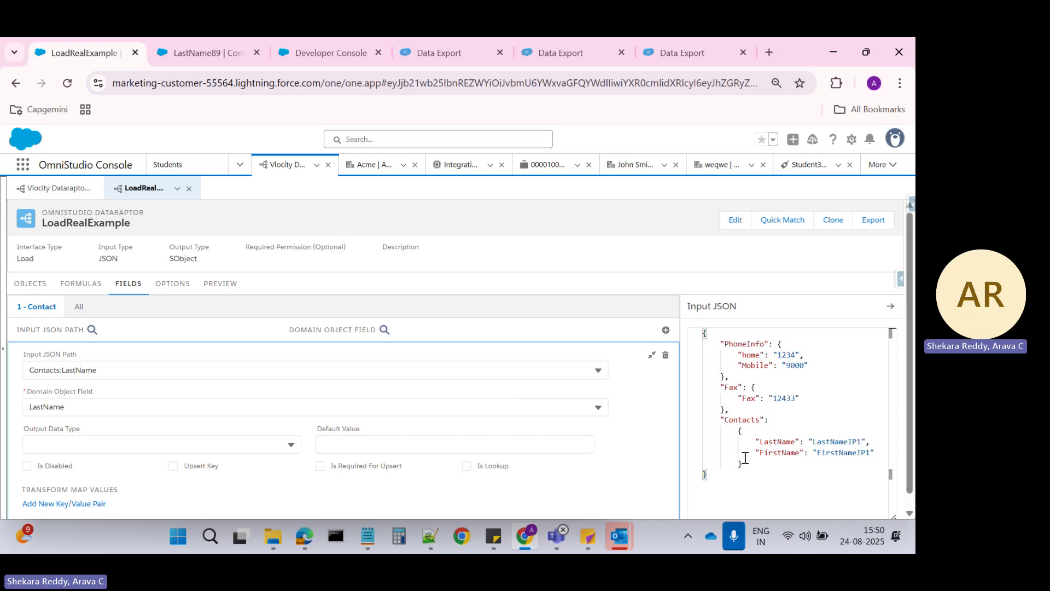
# Review the missing-first-name rule in the Notepad++ notes, then locate the Contacts node in the DataRaptor's Input JSON
pyautogui.click(431, 535)
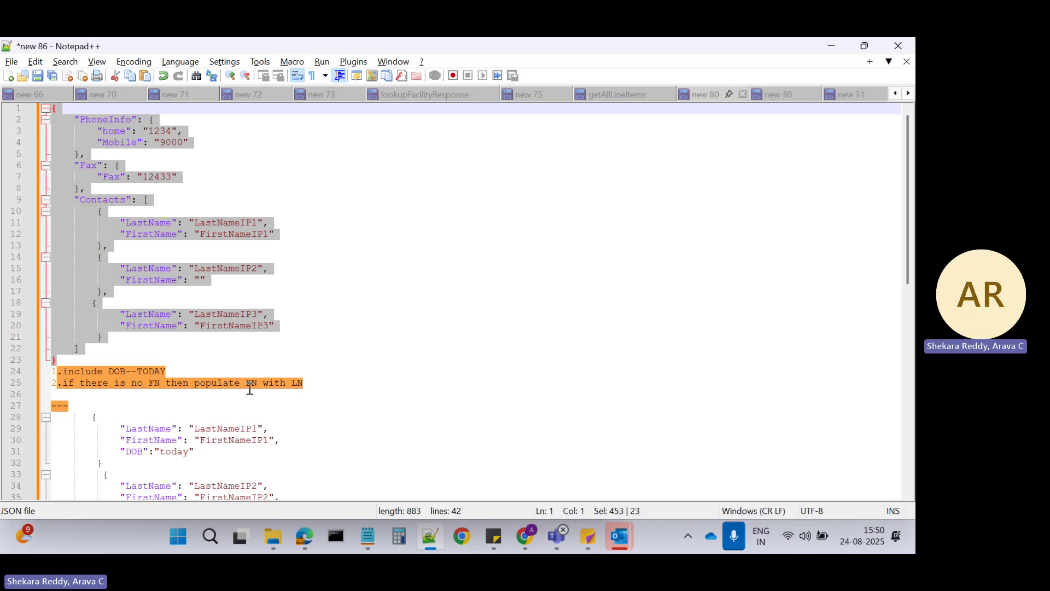
pyautogui.hotkey('alt', 'Tab')
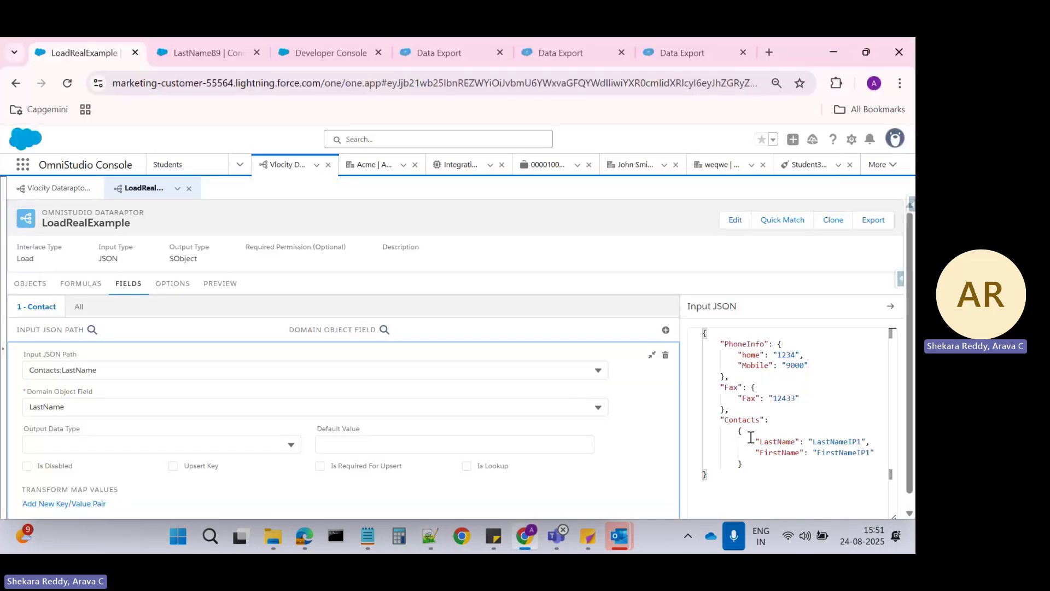
pyautogui.doubleClick(750, 421)
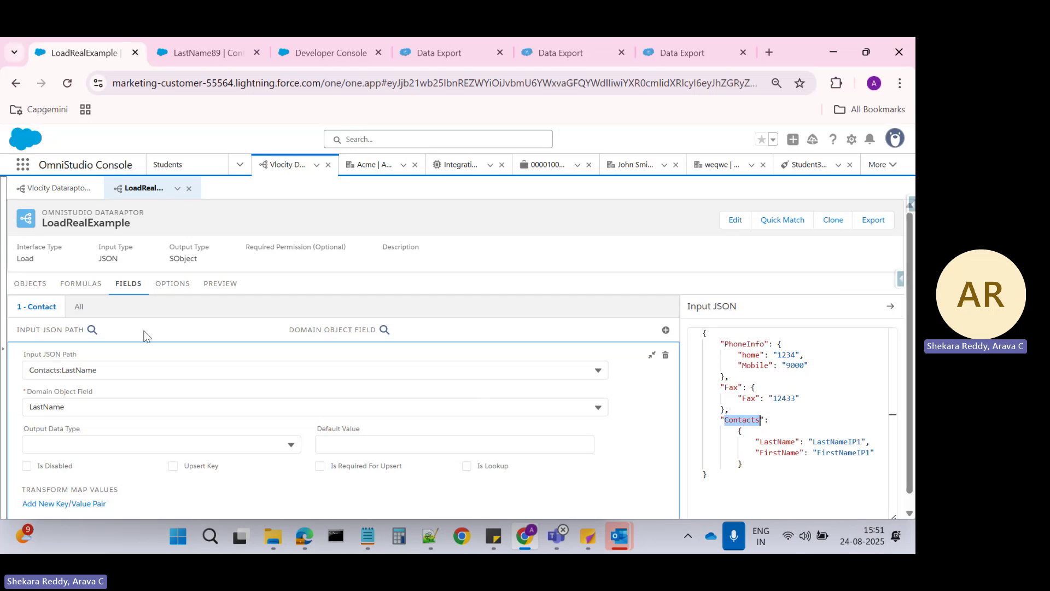
# Add a new formula to LoadRealExample and begin it with IF wrapping the ISBLANK function
pyautogui.click(79, 284)
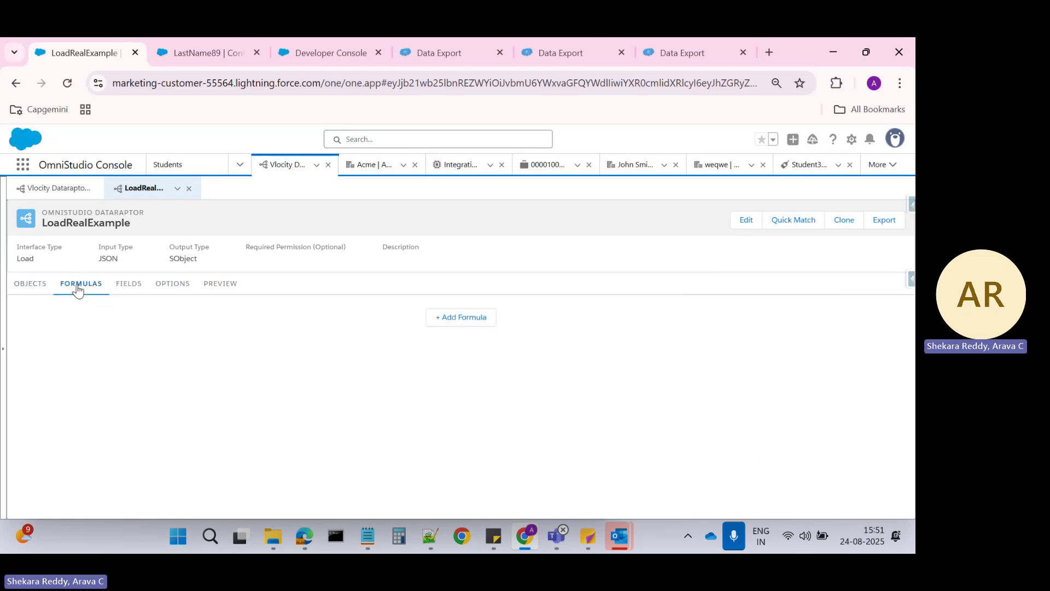
pyautogui.click(439, 323)
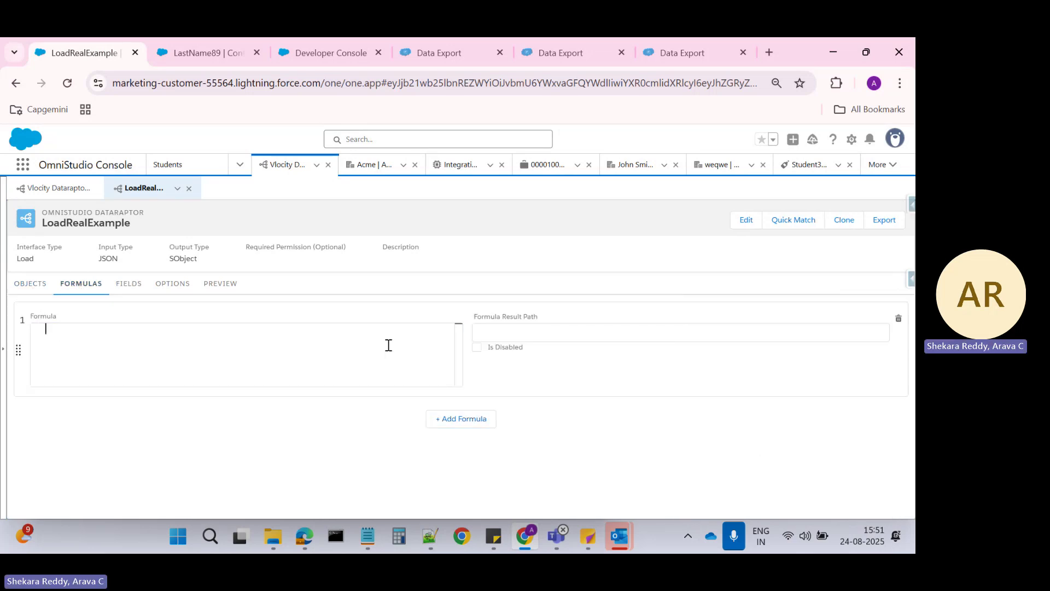
pyautogui.click(434, 354)
pyautogui.write('IF')
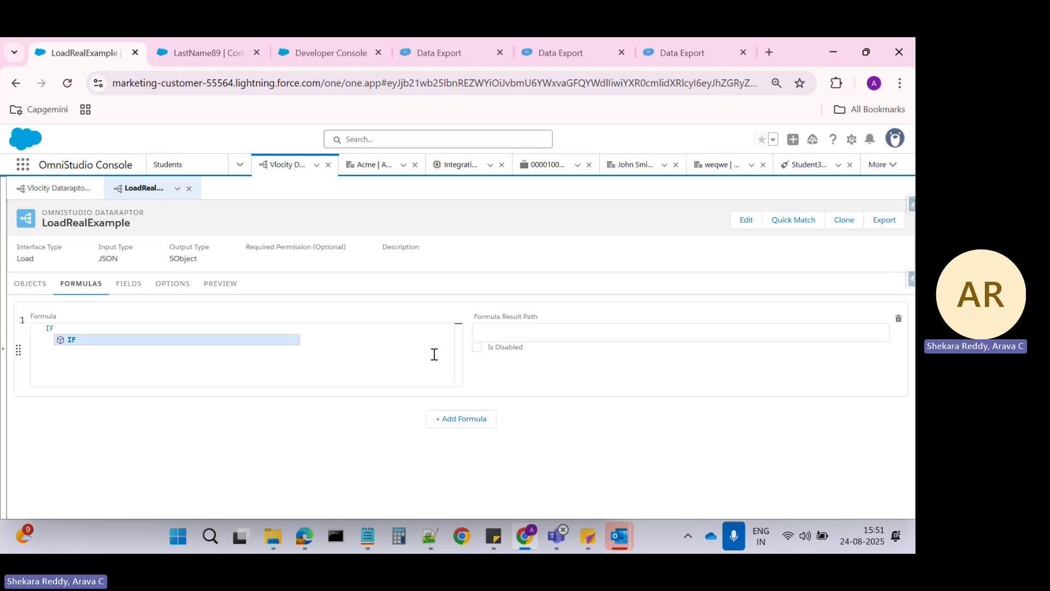
pyautogui.press('Return')
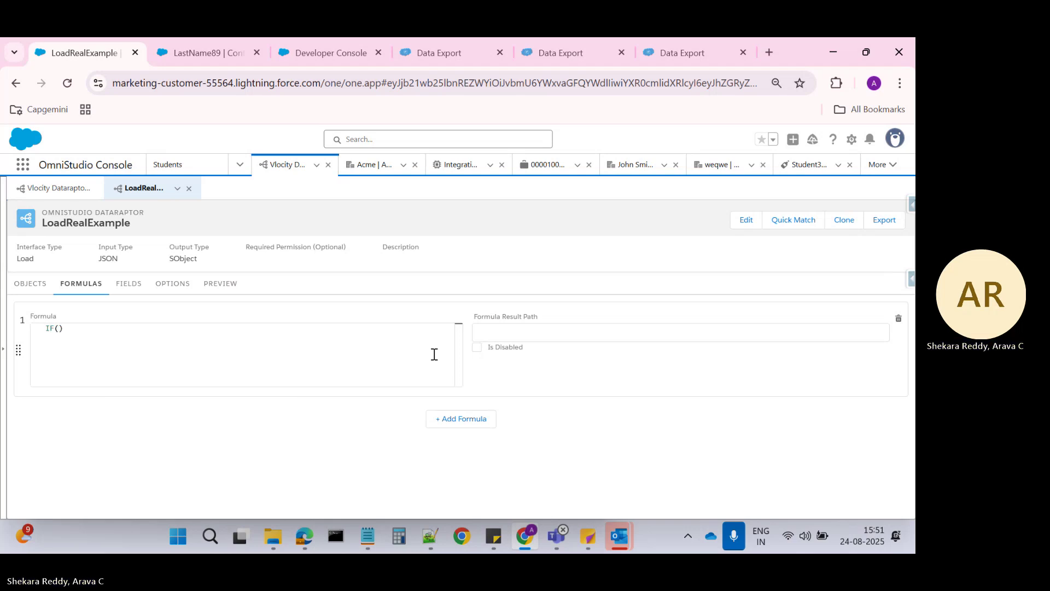
pyautogui.write('I')
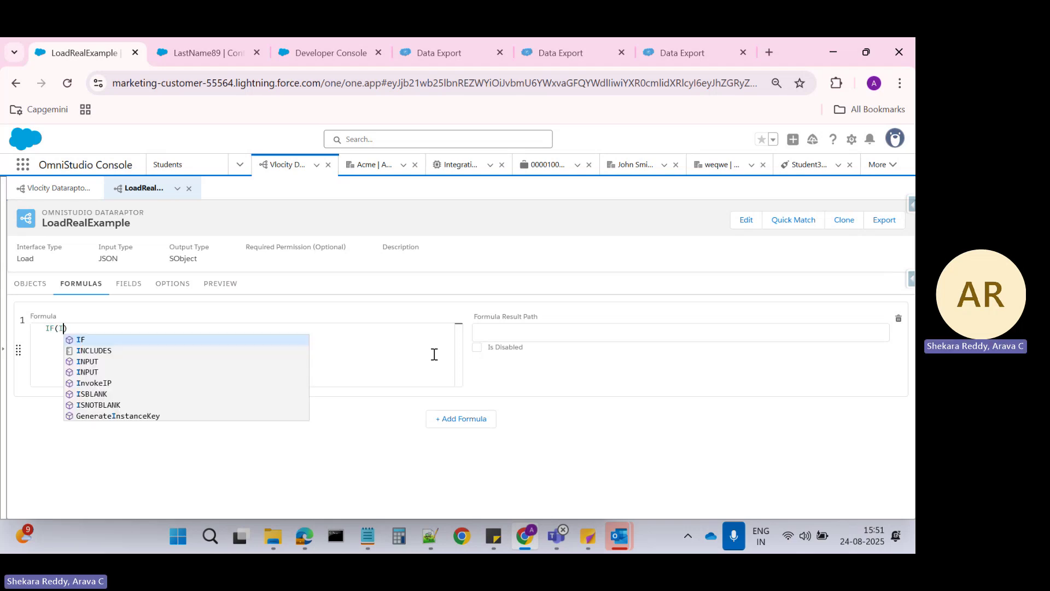
pyautogui.write('S')
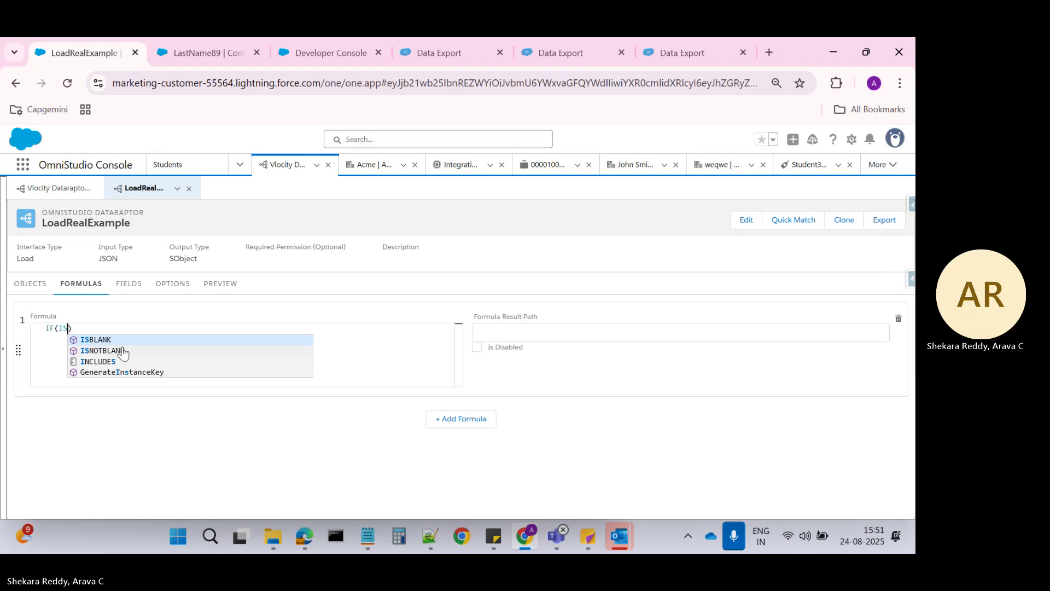
pyautogui.click(96, 340)
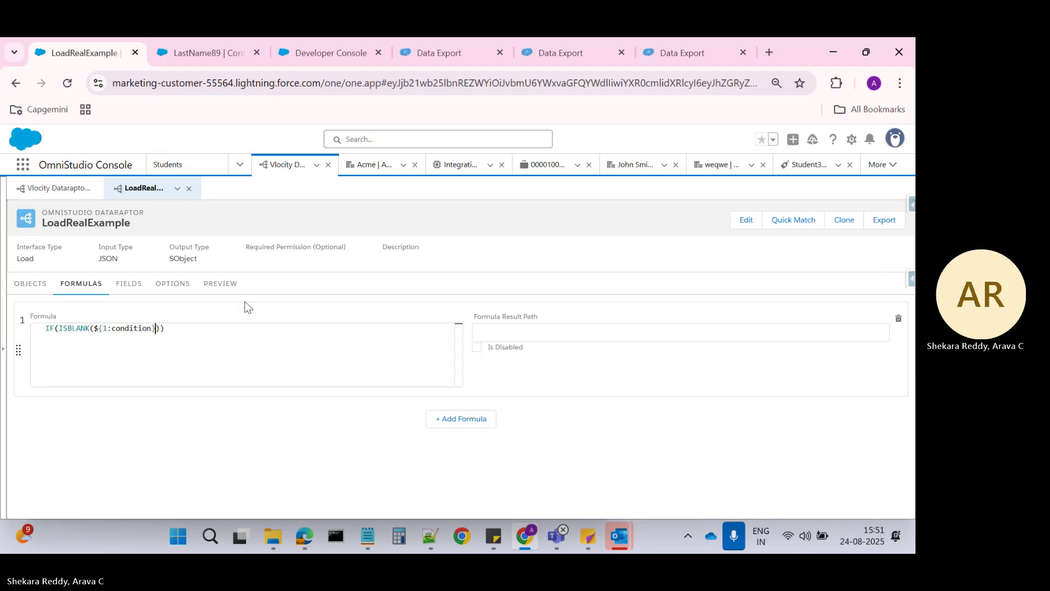
# Replace the placeholder condition inside ISBLANK with the partial path %Contacts:%
pyautogui.press('BackSpace')
pyautogui.press('BackSpace')
pyautogui.press('BackSpace')
pyautogui.press('BackSpace')
pyautogui.press('BackSpace')
pyautogui.press('BackSpace')
pyautogui.press('BackSpace')
pyautogui.press('BackSpace')
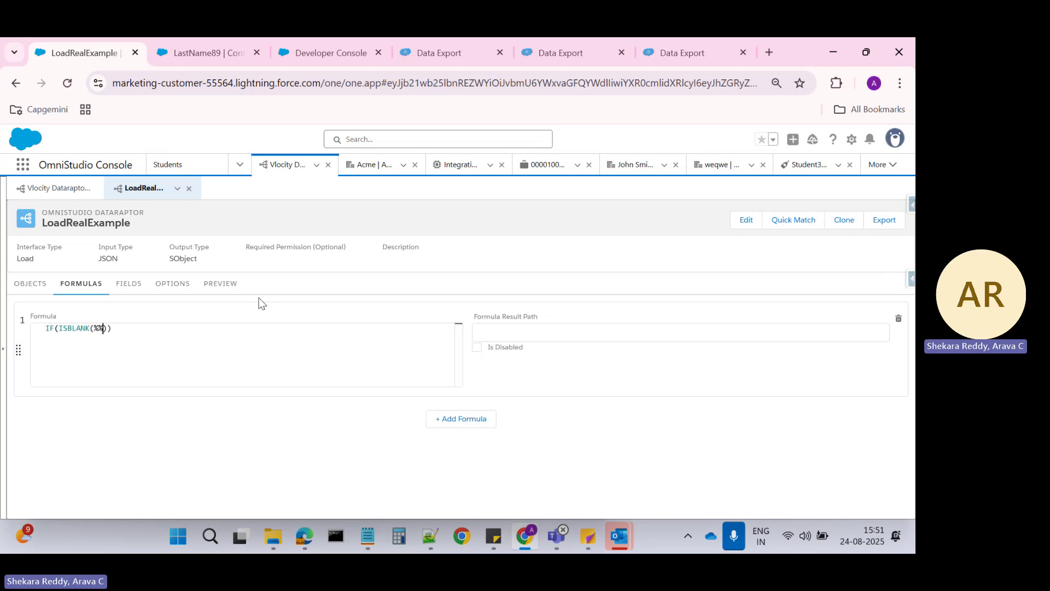
pyautogui.press('Left')
pyautogui.write('Contacts:Las')
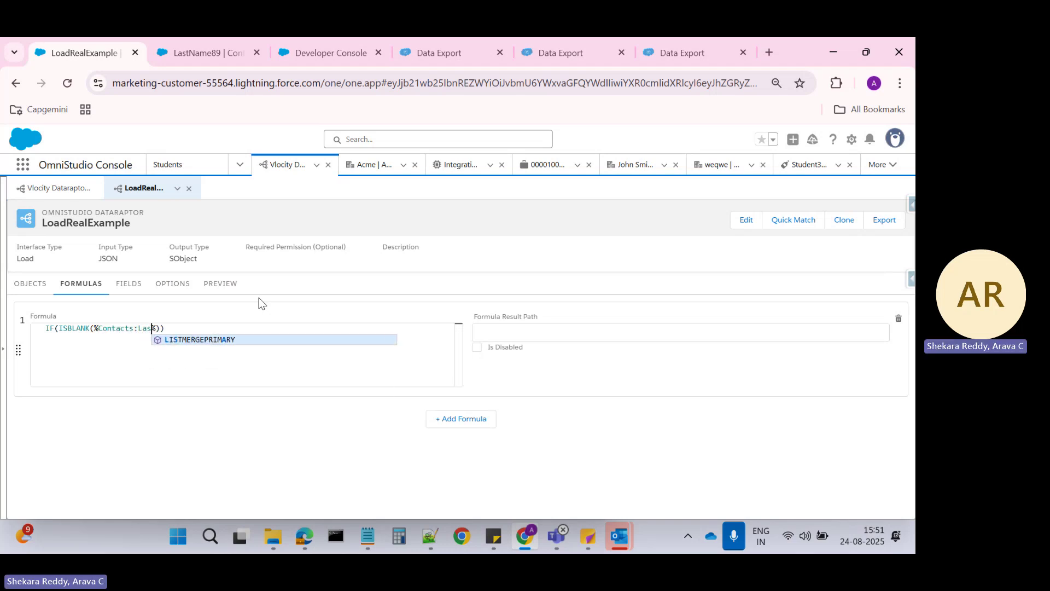
pyautogui.press('BackSpace')
pyautogui.press('BackSpace')
pyautogui.press('BackSpace')
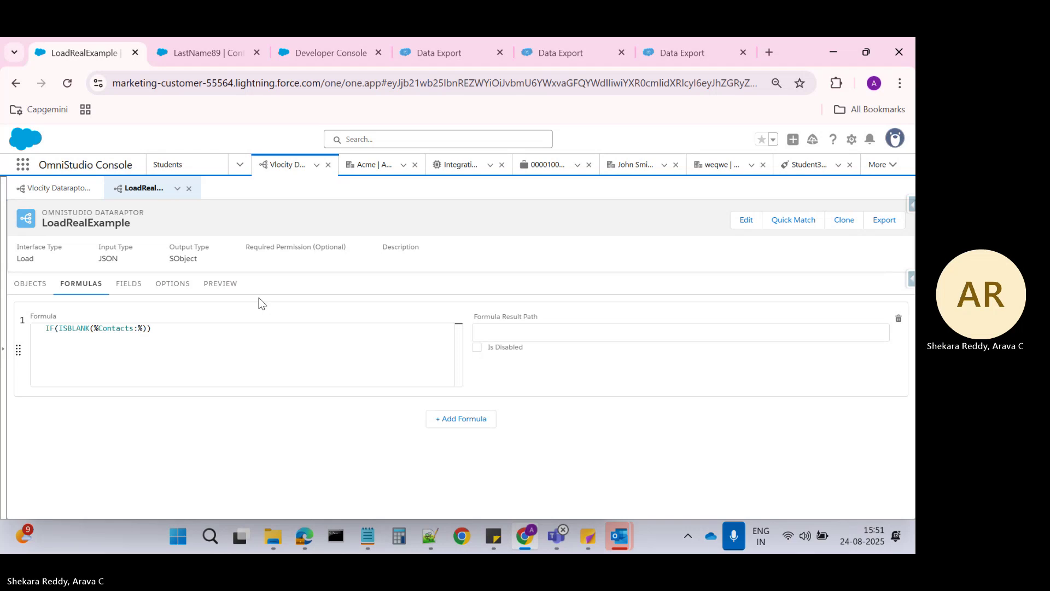
# Copy the FirstName key from the preview input, complete the ISBLANK path as %Contacts:FirstName%, and add a comma after the function
pyautogui.click(220, 283)
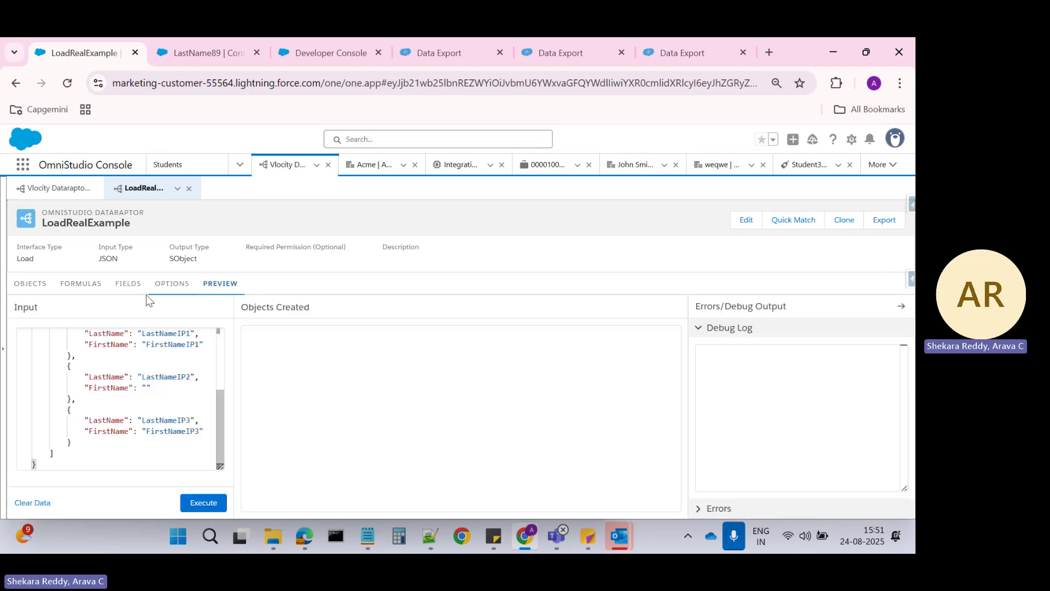
pyautogui.doubleClick(104, 387)
pyautogui.hotkey('ctrl', 'c')
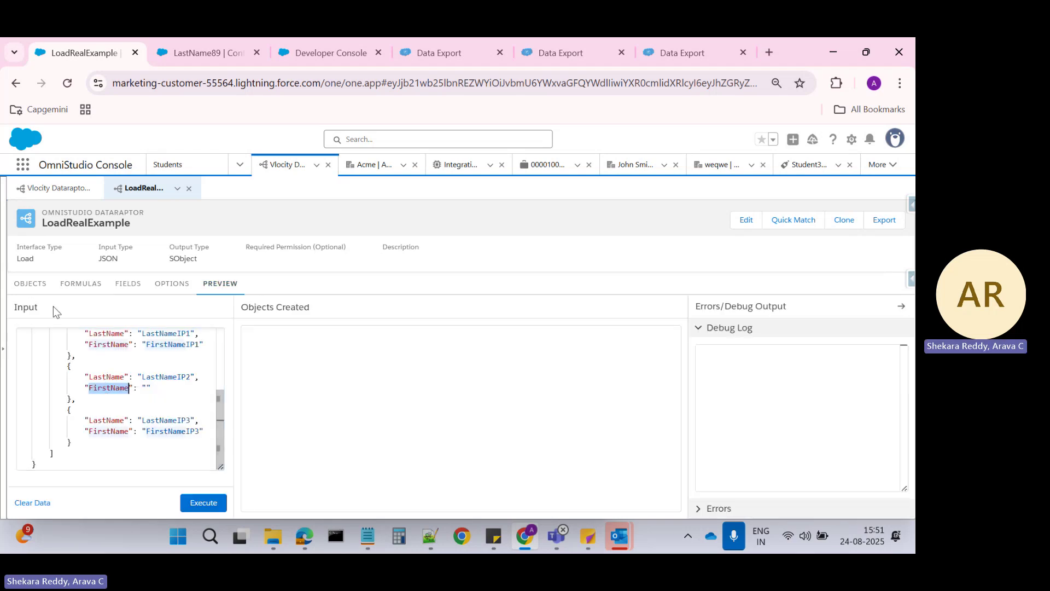
pyautogui.click(80, 284)
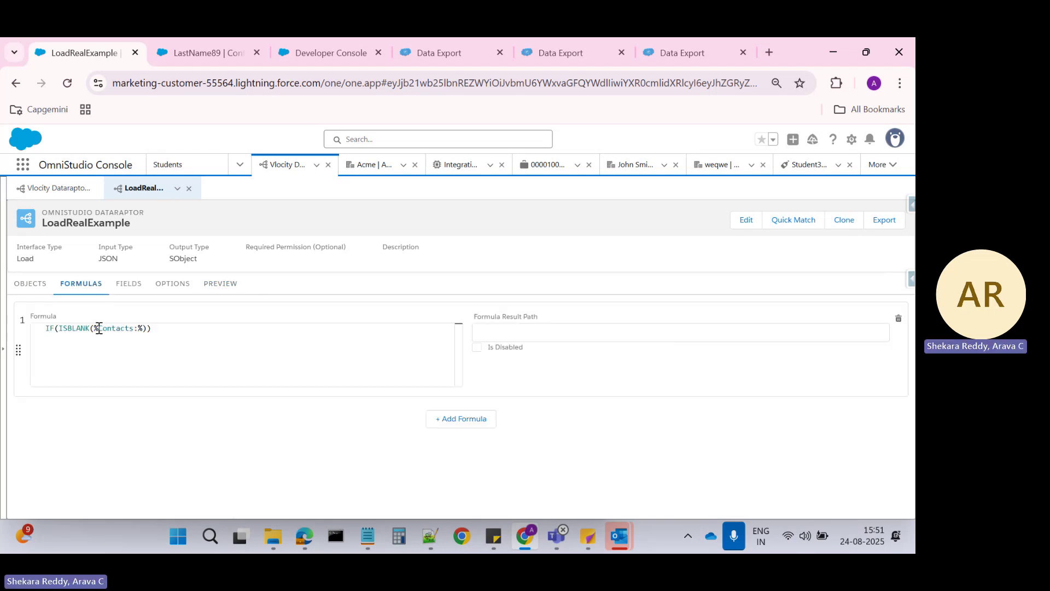
pyautogui.click(140, 328)
pyautogui.hotkey('ctrl', 'v')
pyautogui.write(',')
pyautogui.moveTo(95, 327); pyautogui.dragTo(184, 328)
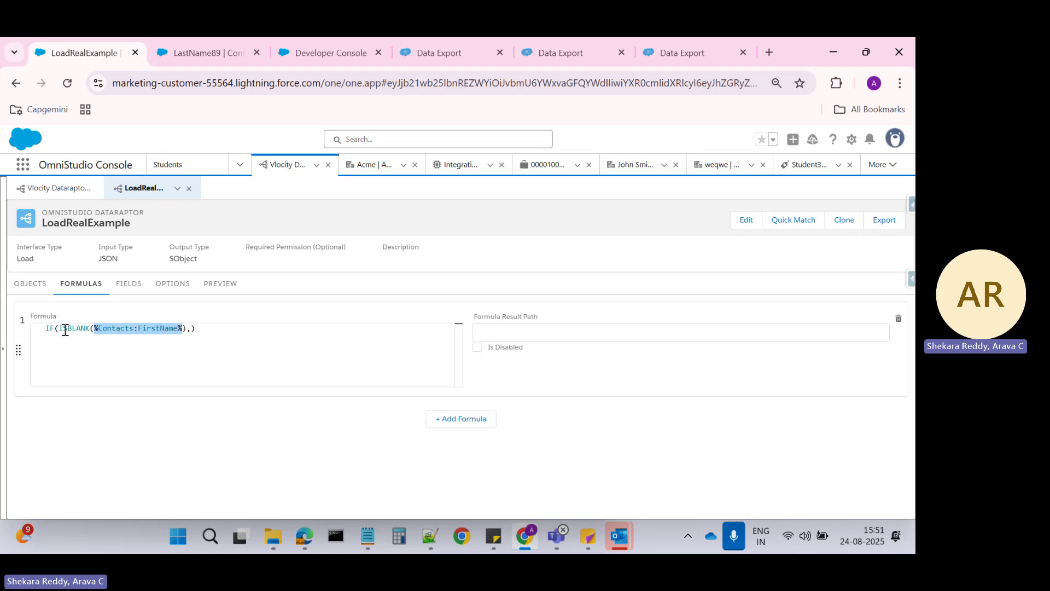
# Add two empty strings, '','', as the true and false results of the IF formula
pyautogui.click(193, 328)
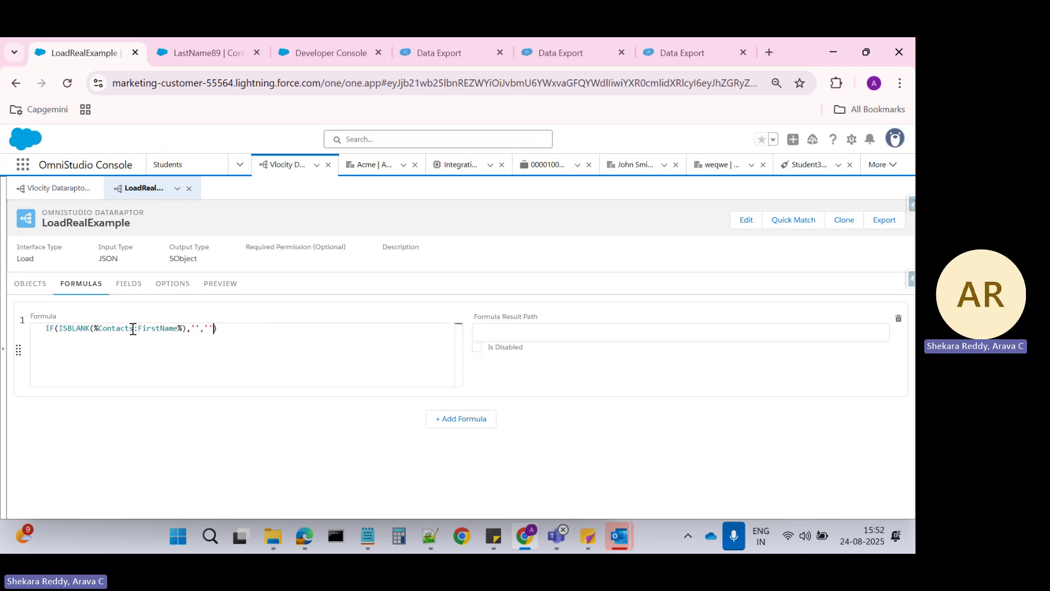
pyautogui.moveTo(59, 328); pyautogui.dragTo(179, 328)
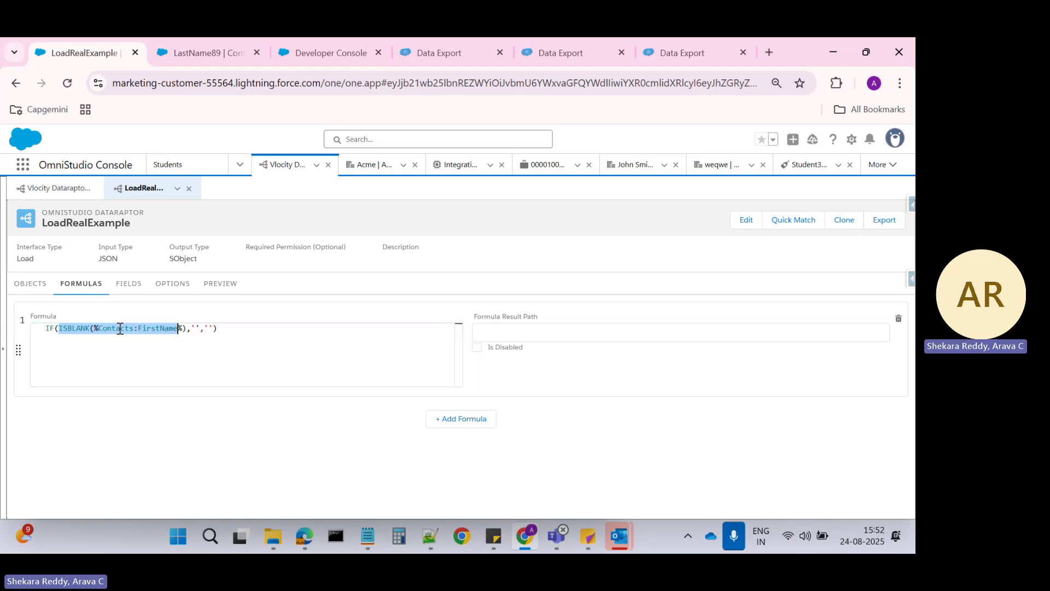
pyautogui.click(196, 329)
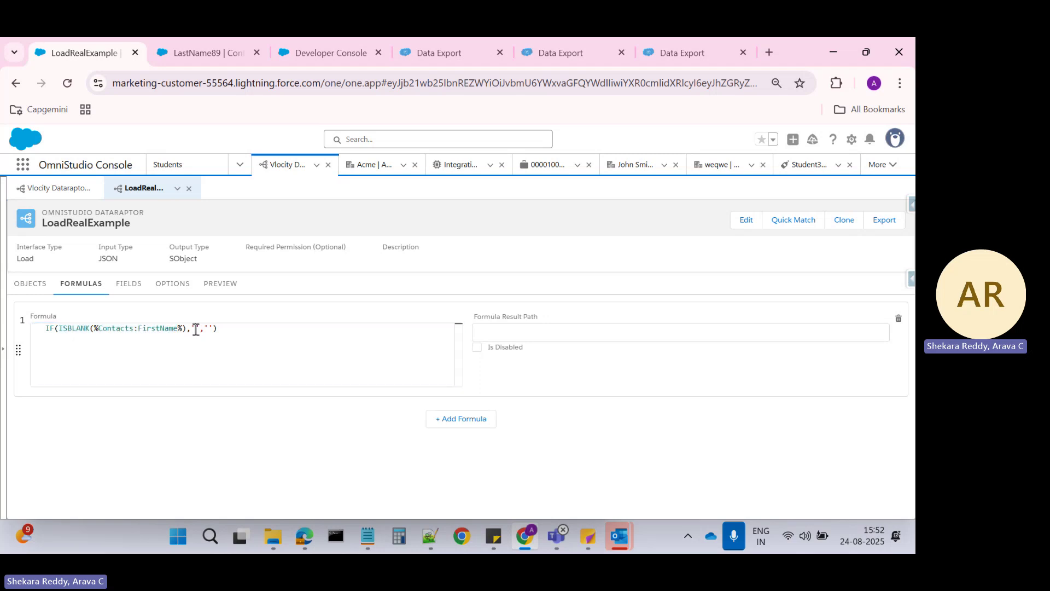
pyautogui.click(128, 328)
pyautogui.click(209, 328)
# Replace the empty string in the formula's true result with the partial path %Contacts:%, reusing the Contacts node name
pyautogui.click(197, 329)
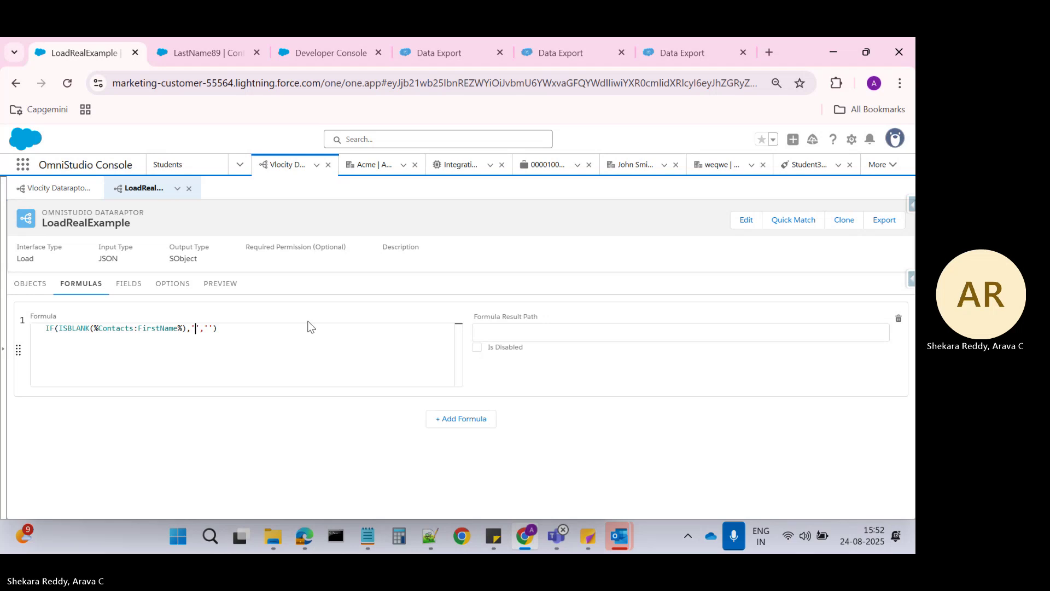
pyautogui.press('BackSpace')
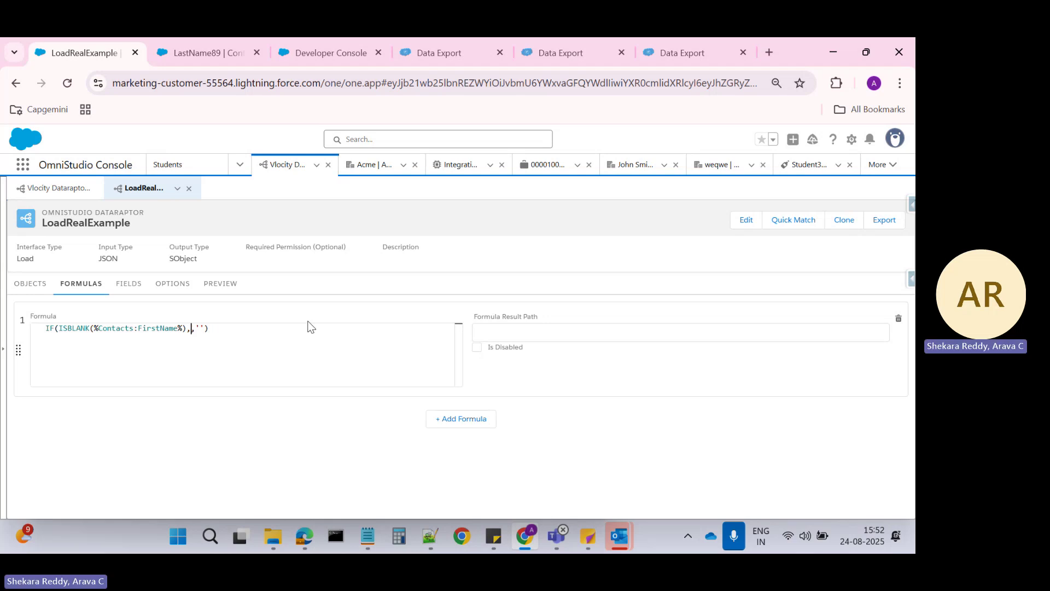
pyautogui.write('%%')
pyautogui.doubleClick(105, 329)
pyautogui.hotkey('ctrl', 'c')
pyautogui.click(196, 328)
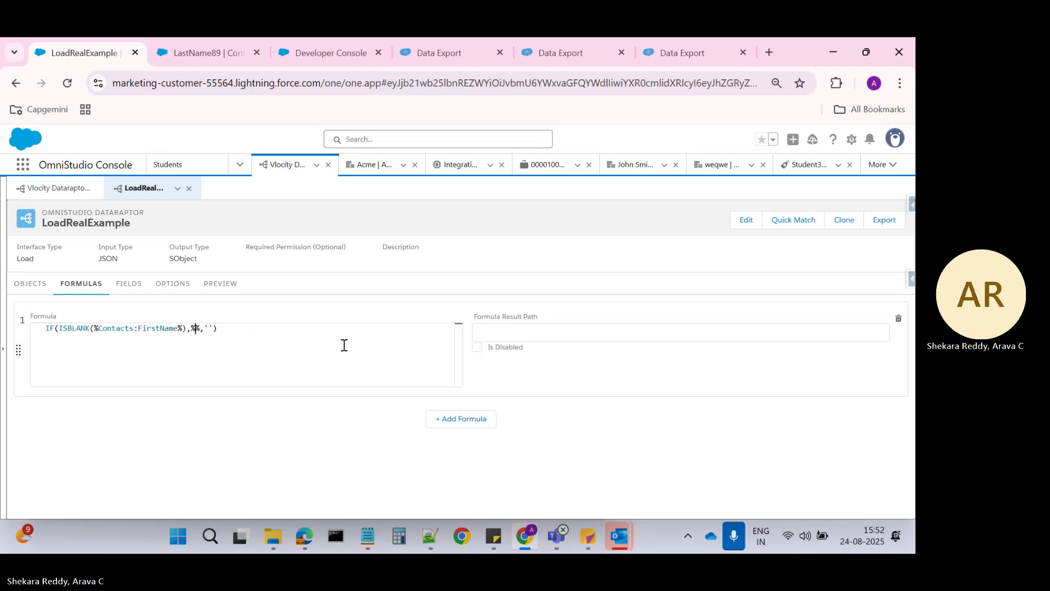
pyautogui.hotkey('ctrl', 'v')
pyautogui.write(':')
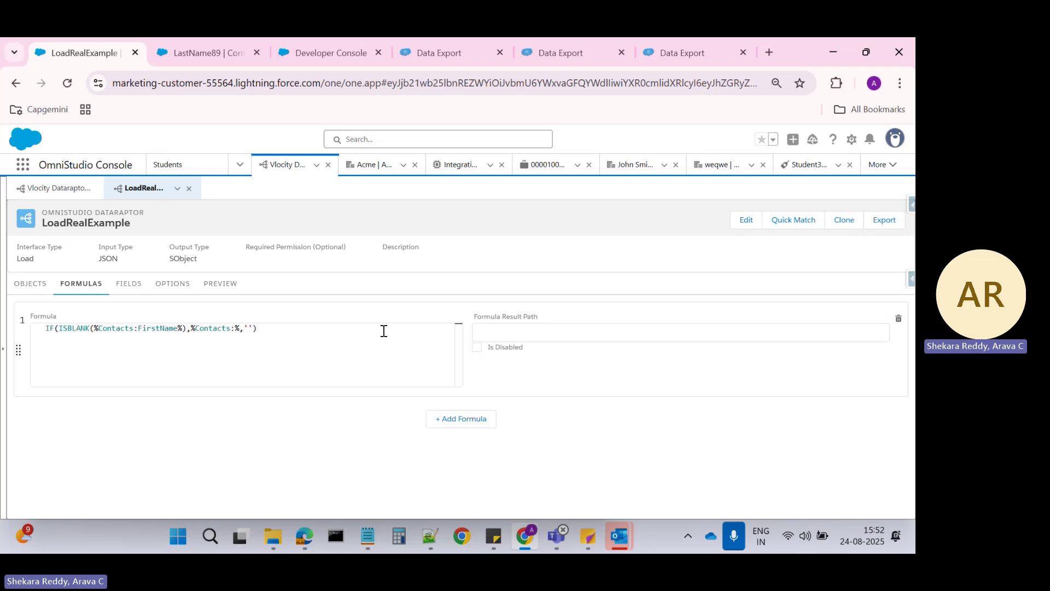
# Copy the LastName key from the preview input and complete the true result as %Contacts:LastName%
pyautogui.click(220, 283)
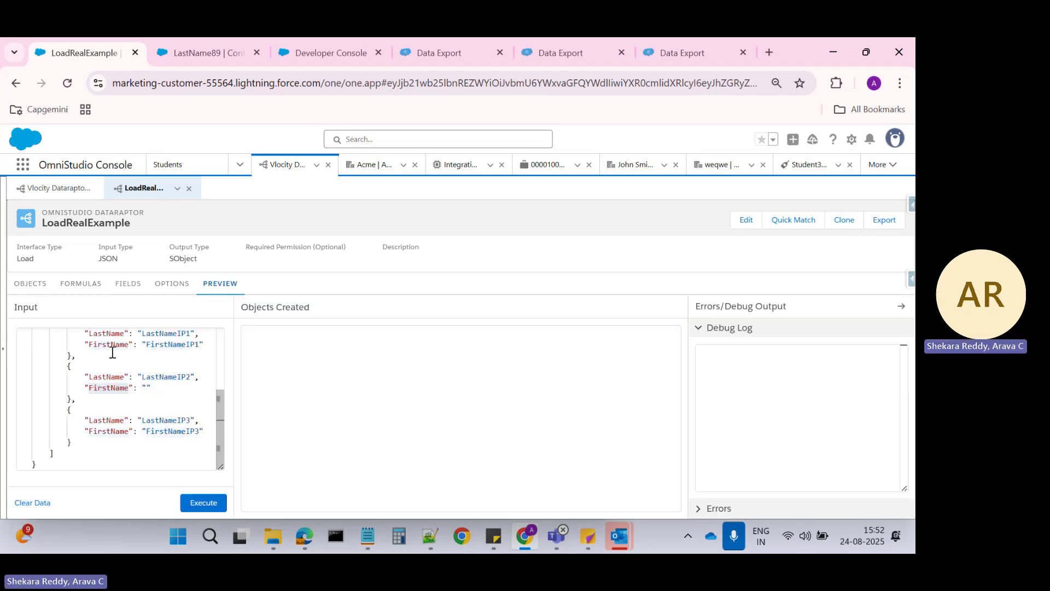
pyautogui.doubleClick(109, 335)
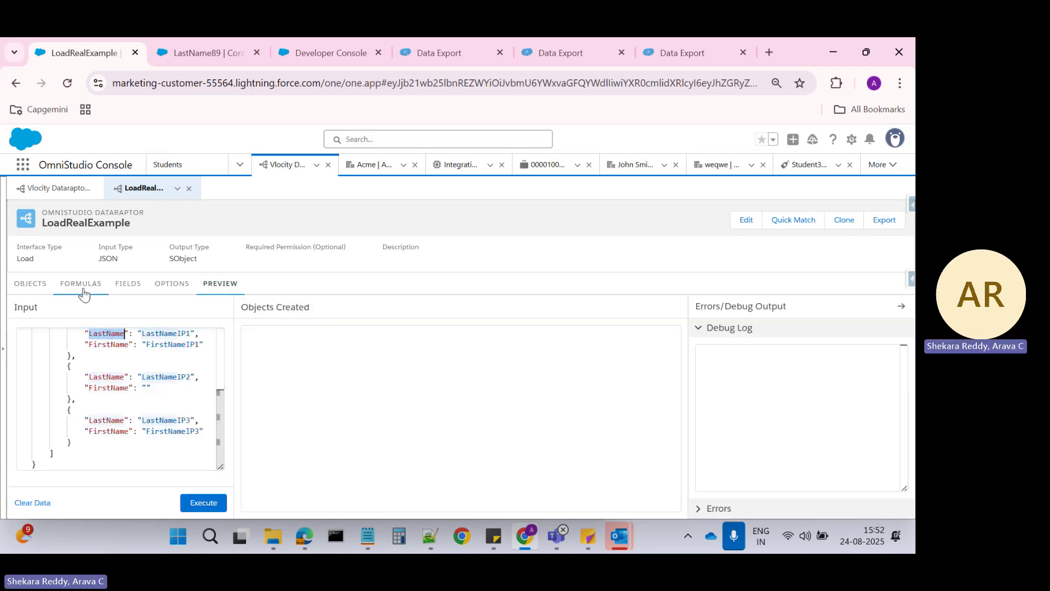
pyautogui.click(81, 283)
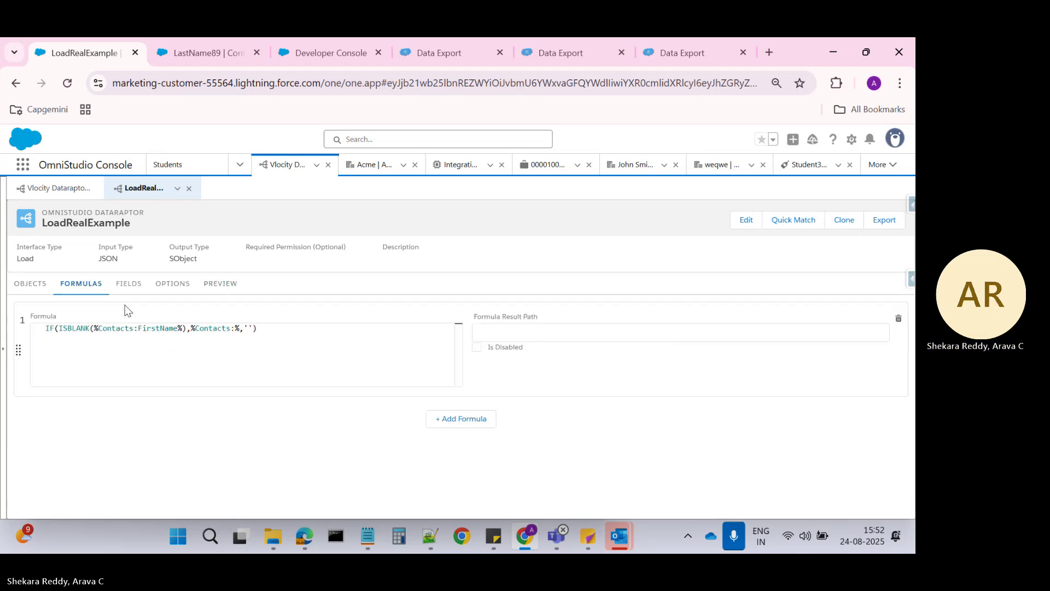
pyautogui.click(234, 329)
pyautogui.hotkey('ctrl', 'v')
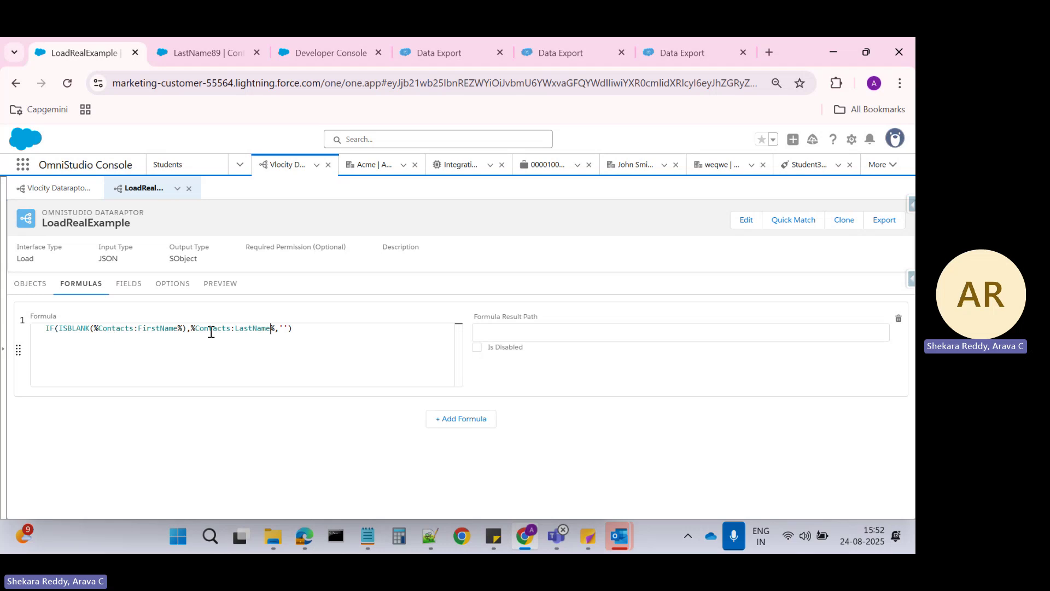
# Replace the empty string in the formula's false result with a copy of %Contacts:FirstName%
pyautogui.doubleClick(252, 328)
pyautogui.moveTo(102, 329); pyautogui.dragTo(90, 329)
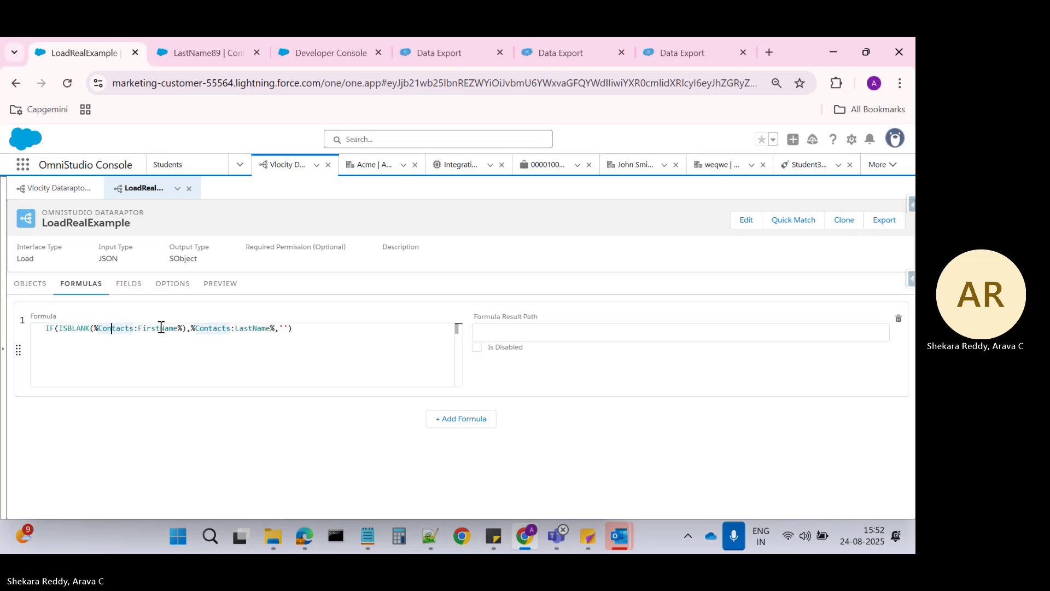
pyautogui.moveTo(182, 328); pyautogui.dragTo(95, 328)
pyautogui.hotkey('ctrl', 'c')
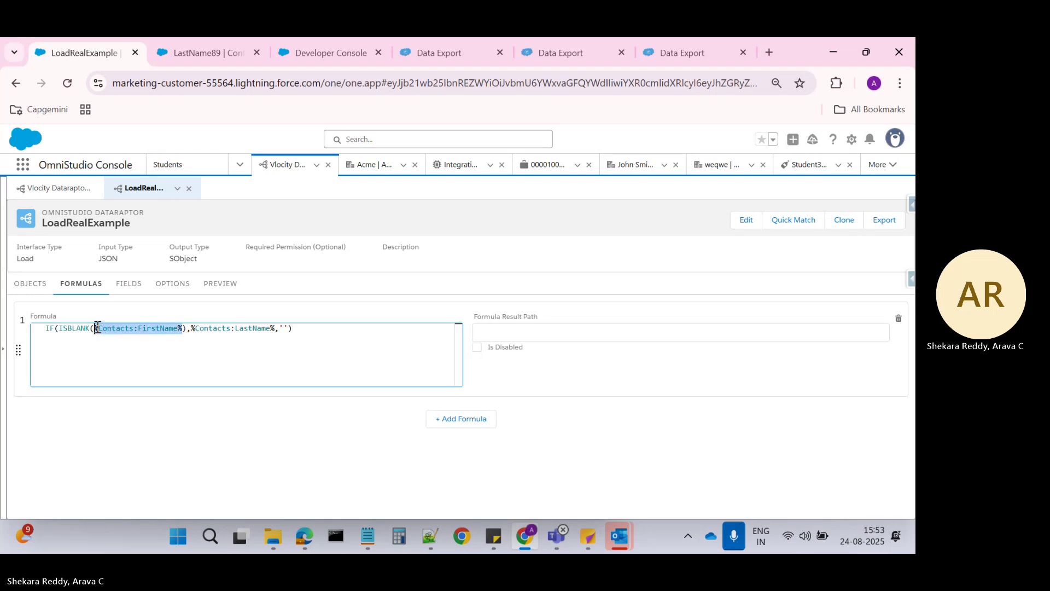
pyautogui.click(289, 326)
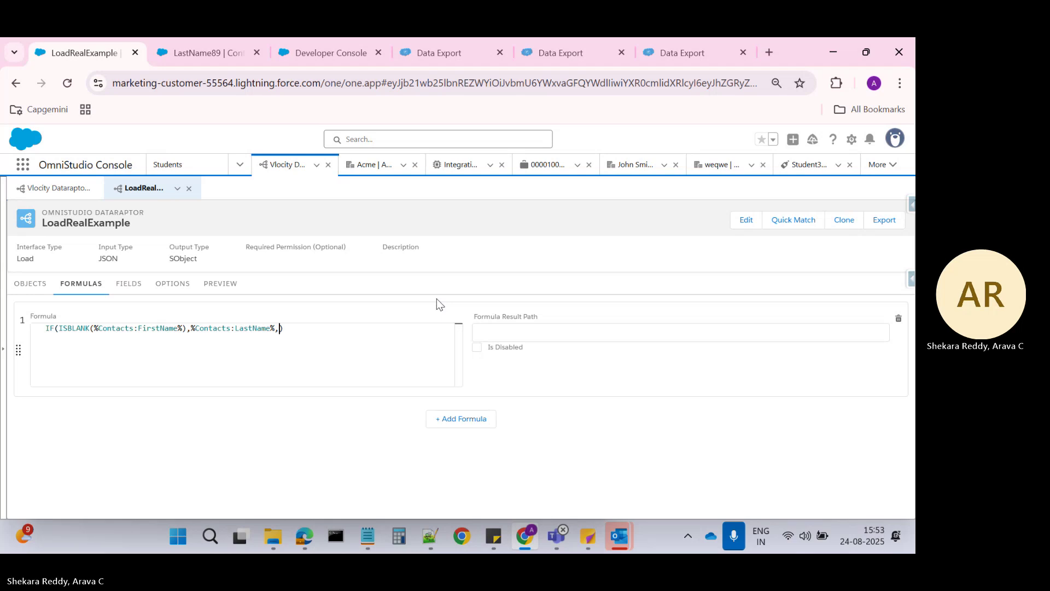
pyautogui.hotkey('ctrl', 'v')
# Check the preview input and the finished formula, and open the Contact field mappings
pyautogui.click(513, 330)
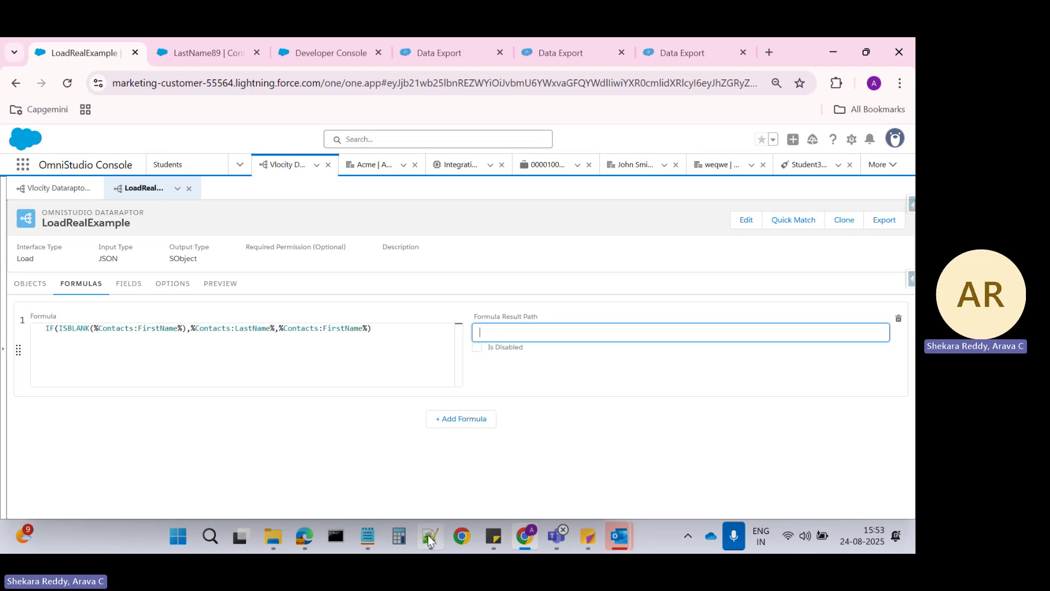
pyautogui.click(220, 284)
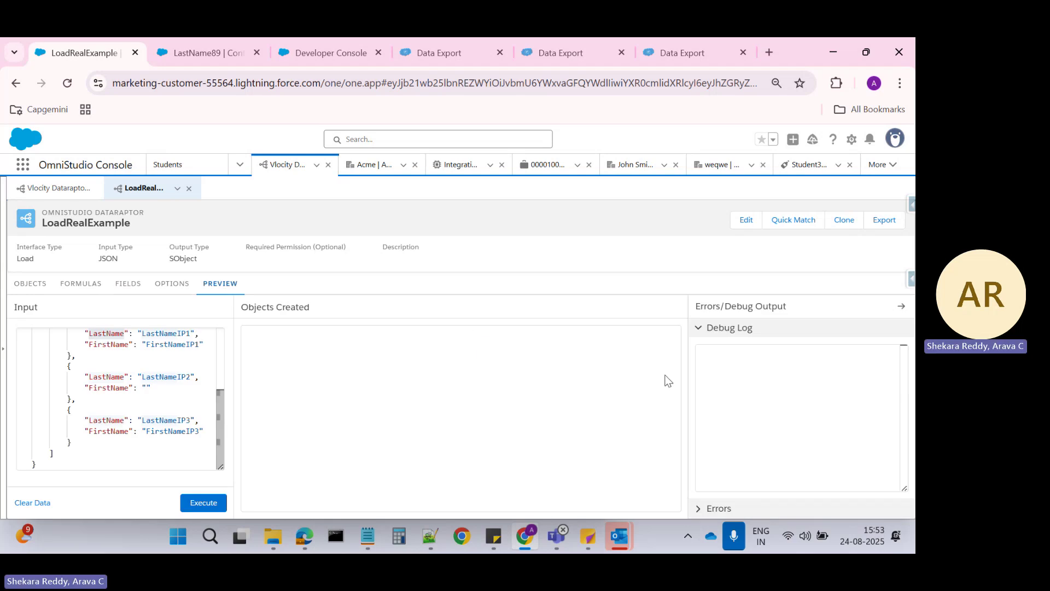
pyautogui.click(81, 283)
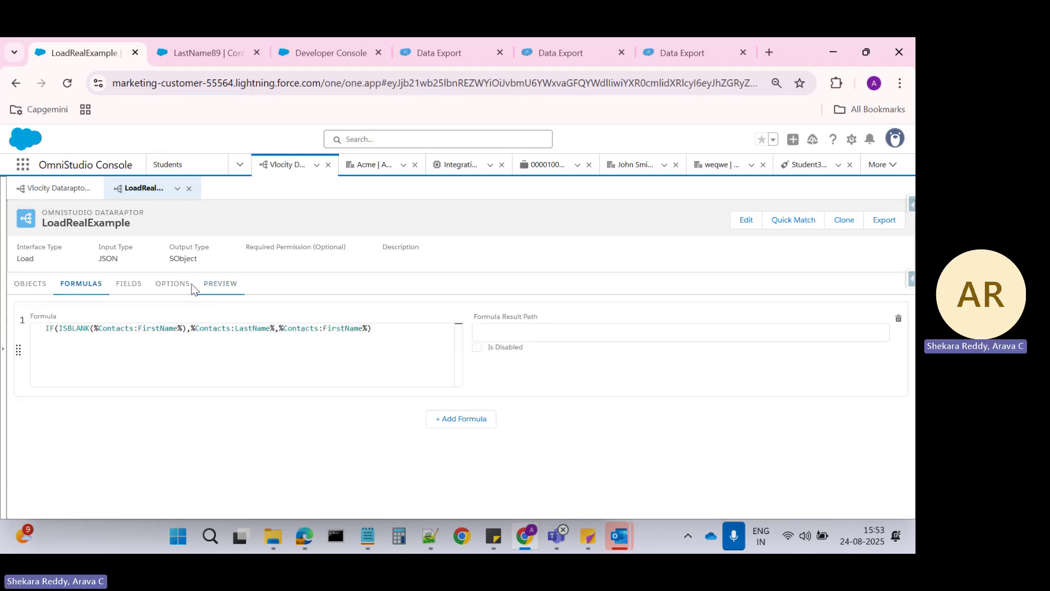
pyautogui.click(128, 284)
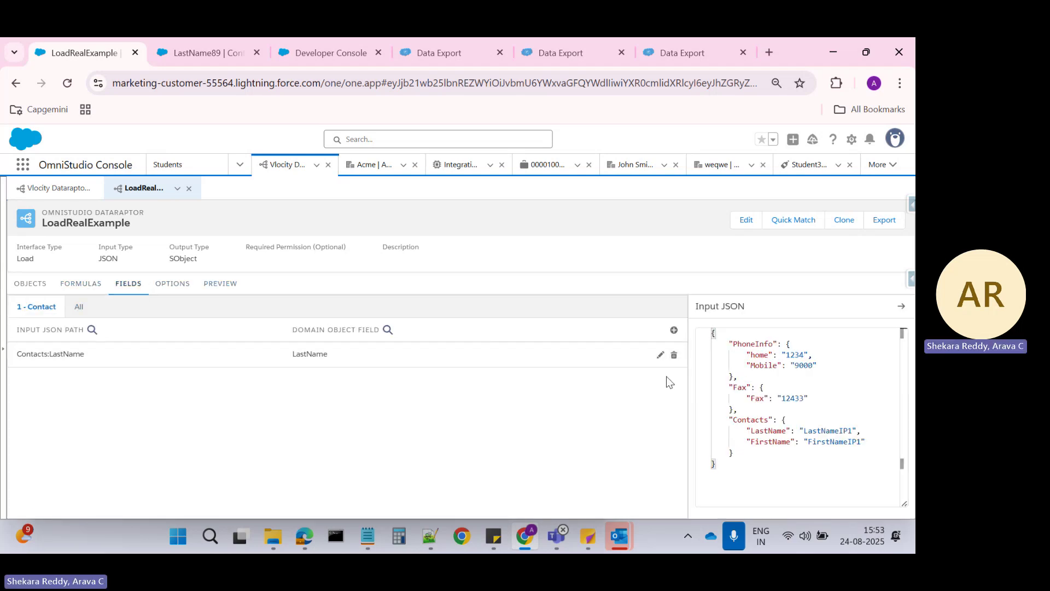
# Copy the Contacts node name from the input JSON and set the formula's result path to Contacts:FN
pyautogui.doubleClick(751, 417)
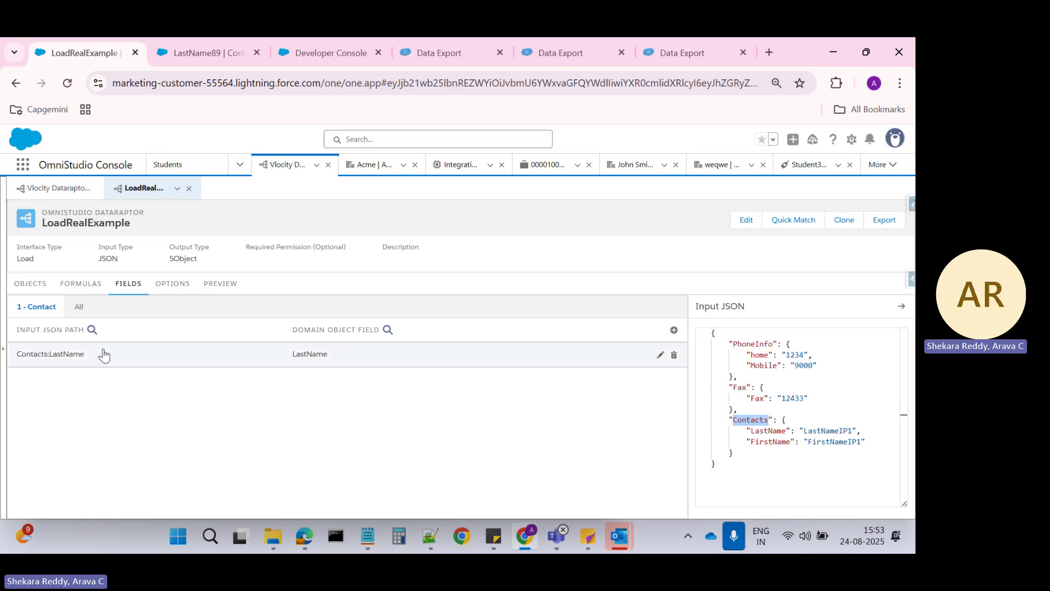
pyautogui.click(90, 294)
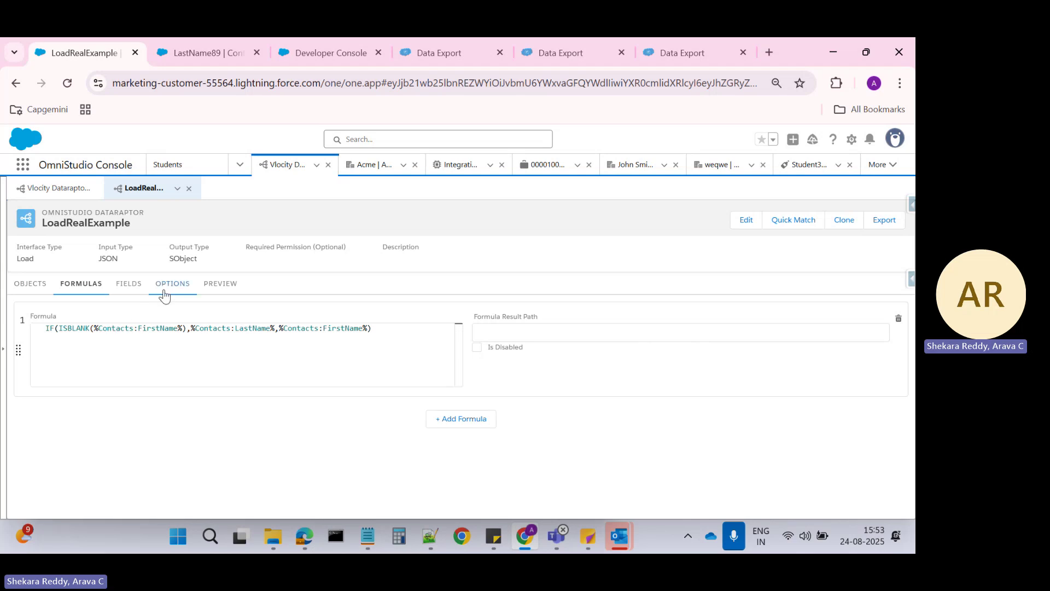
pyautogui.click(132, 284)
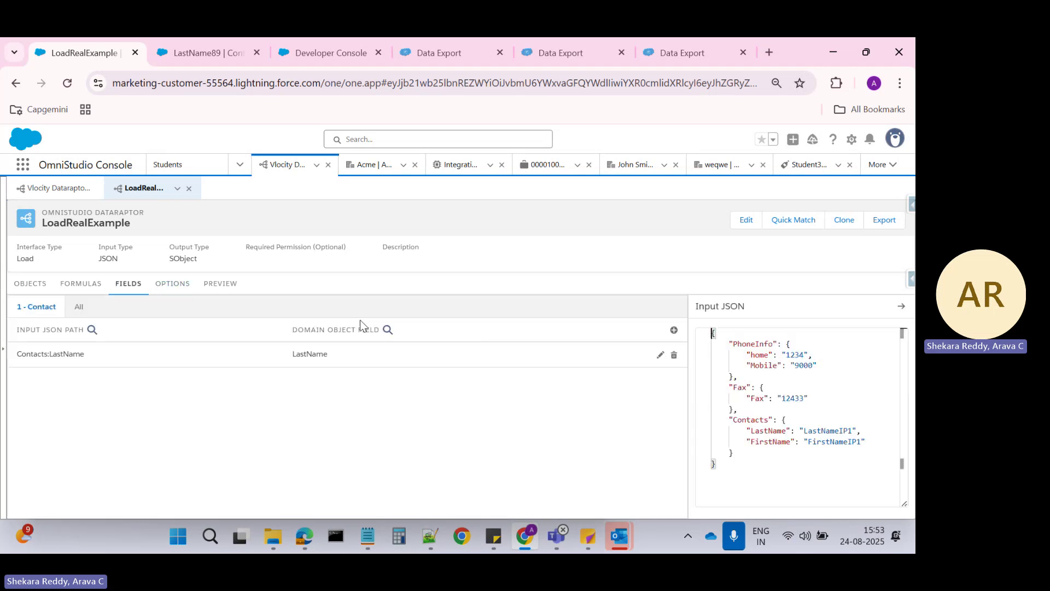
pyautogui.doubleClick(751, 419)
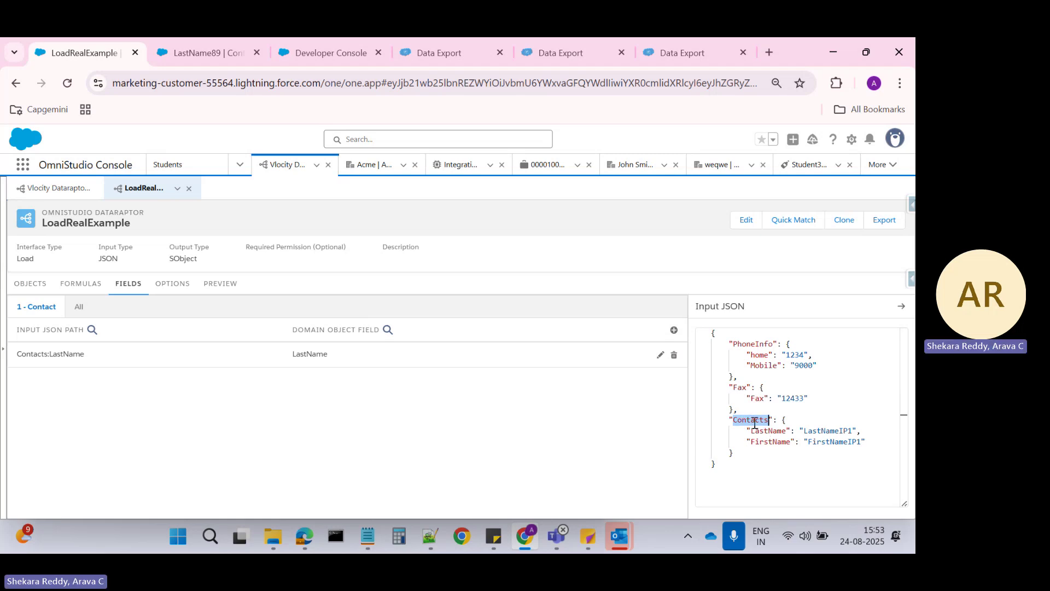
pyautogui.click(81, 285)
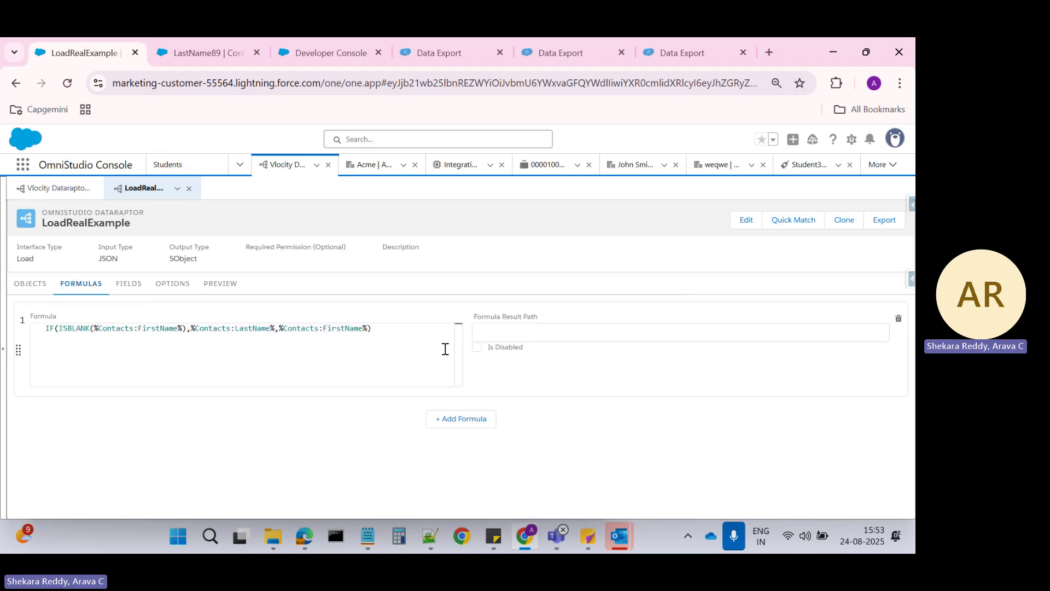
pyautogui.click(506, 332)
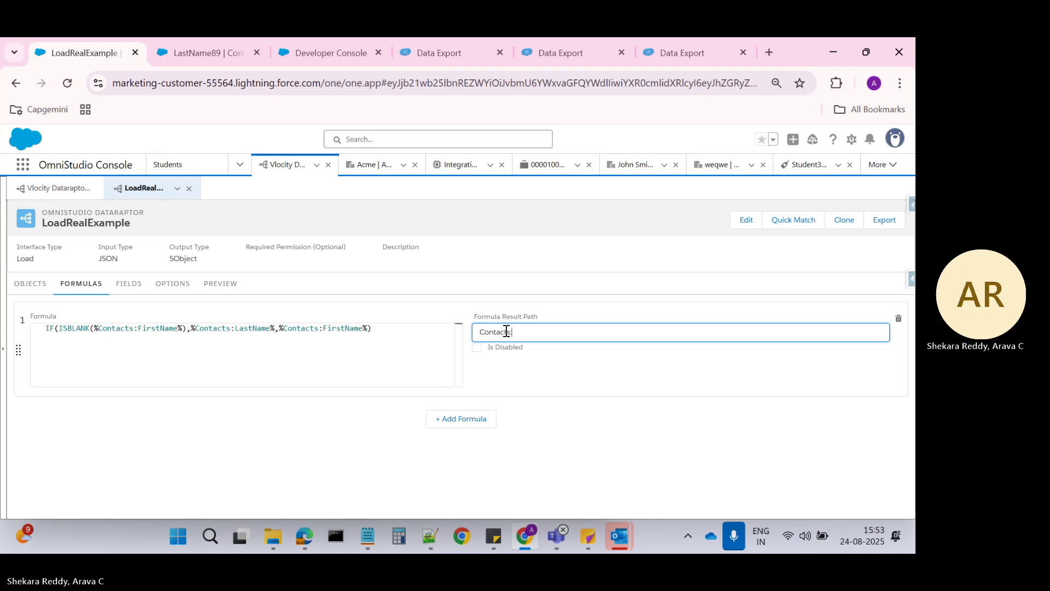
pyautogui.write('FN')
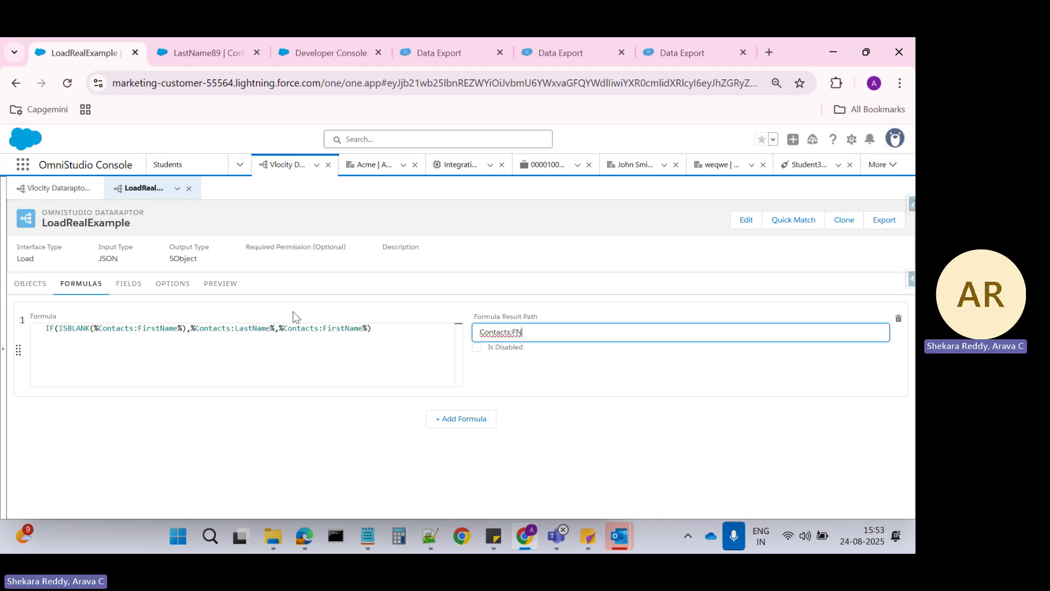
# Compare the Contacts node in the preview input with the node name used in the formula's result path
pyautogui.click(220, 283)
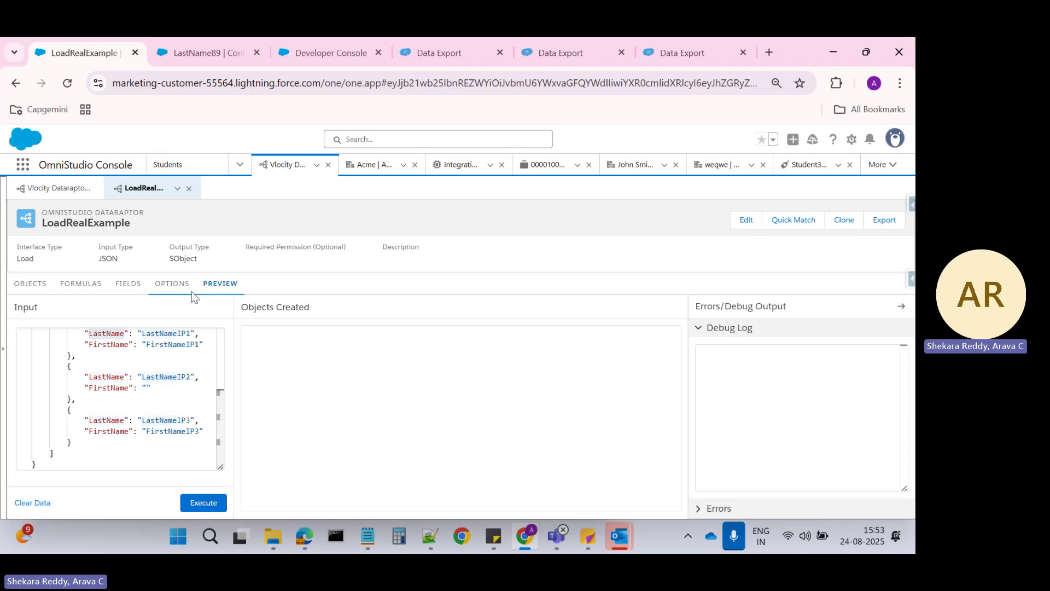
pyautogui.scroll(2, 135, 369)
pyautogui.doubleClick(77, 417)
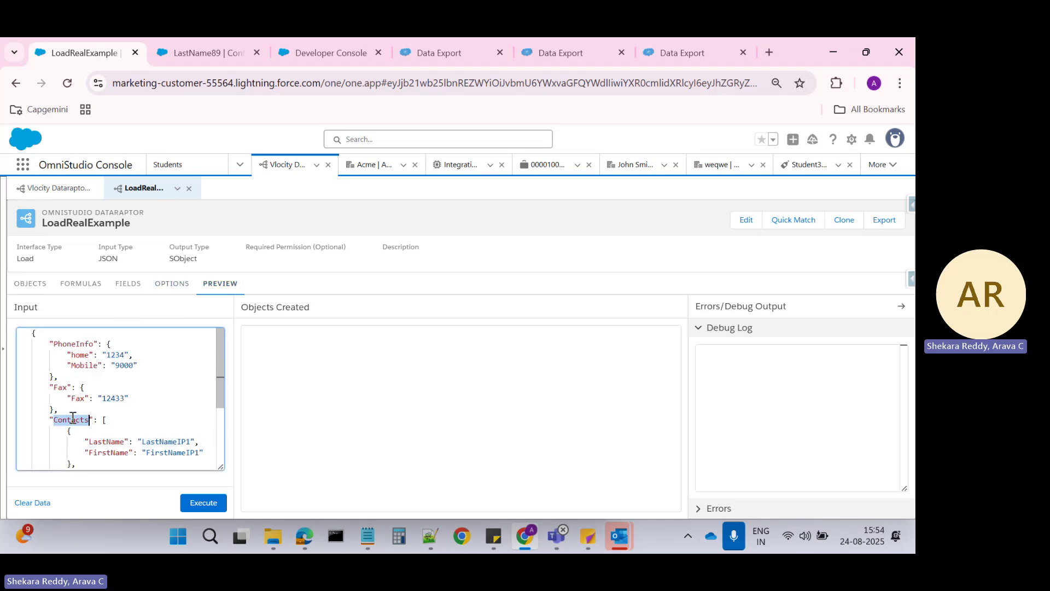
pyautogui.click(88, 291)
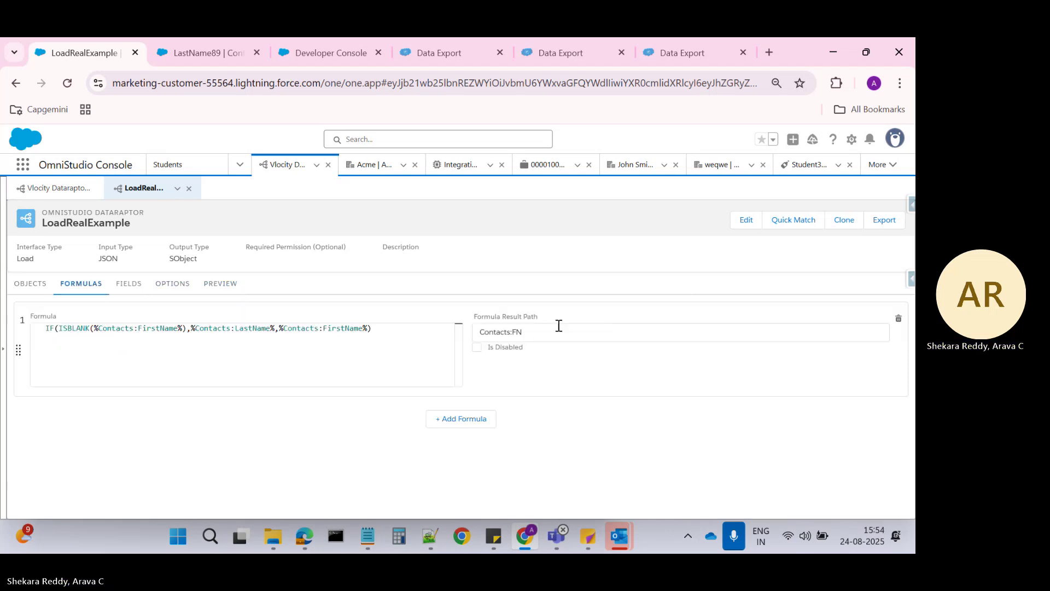
pyautogui.click(510, 327)
pyautogui.doubleClick(498, 331)
pyautogui.click(495, 332)
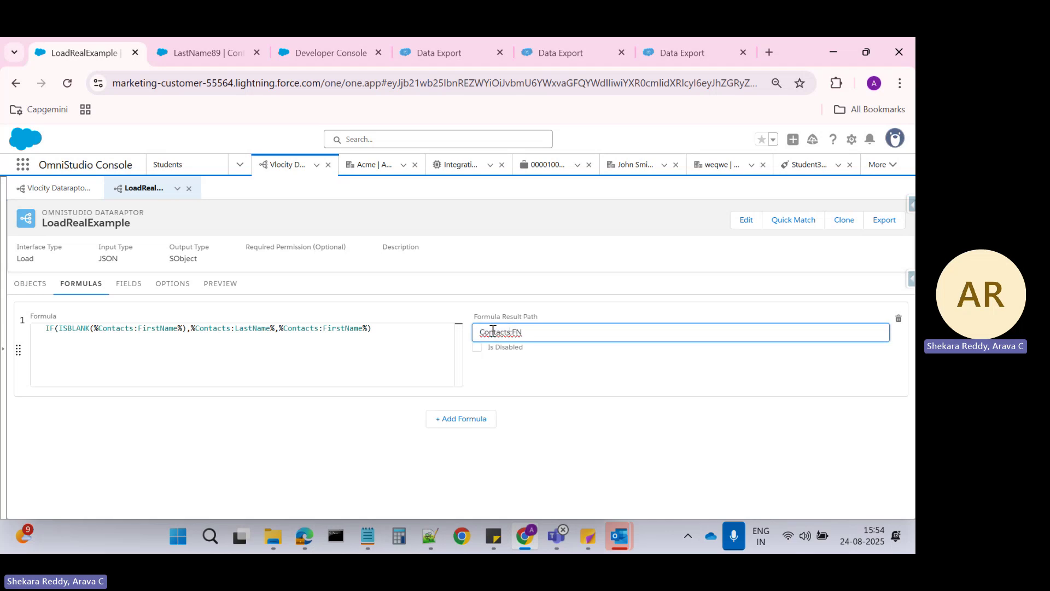
pyautogui.click(548, 368)
pyautogui.moveTo(531, 332); pyautogui.dragTo(489, 337)
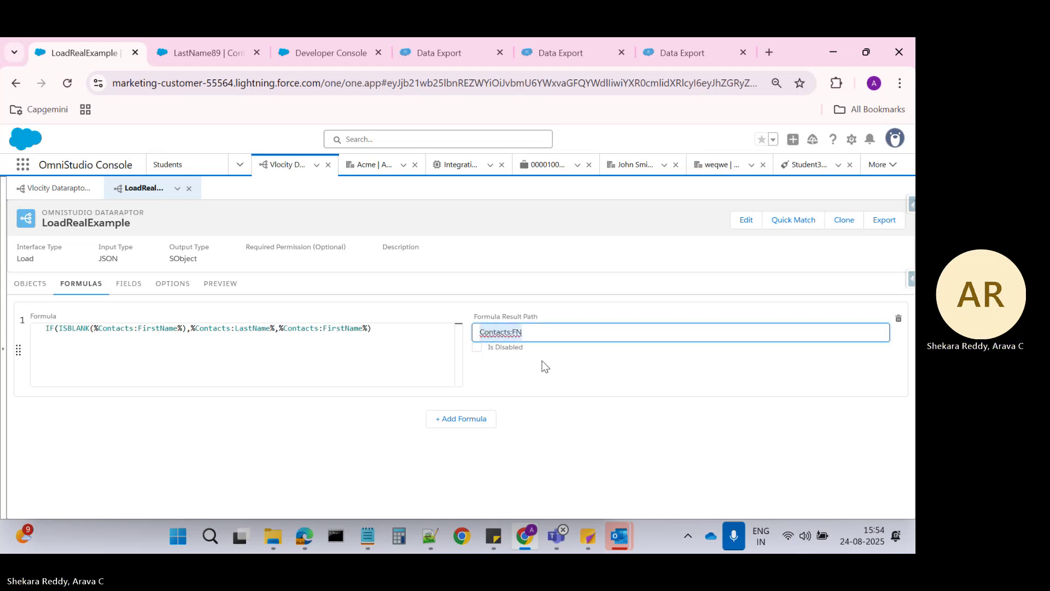
# Add a Contact field mapping from the formula result Contacts:FN to FirstName
pyautogui.click(133, 287)
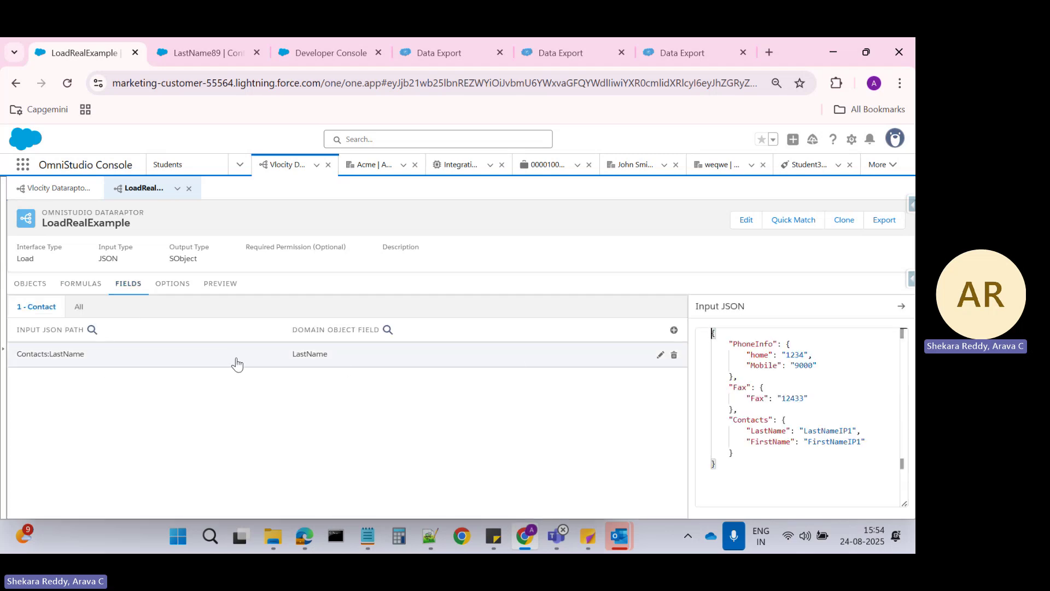
pyautogui.click(674, 330)
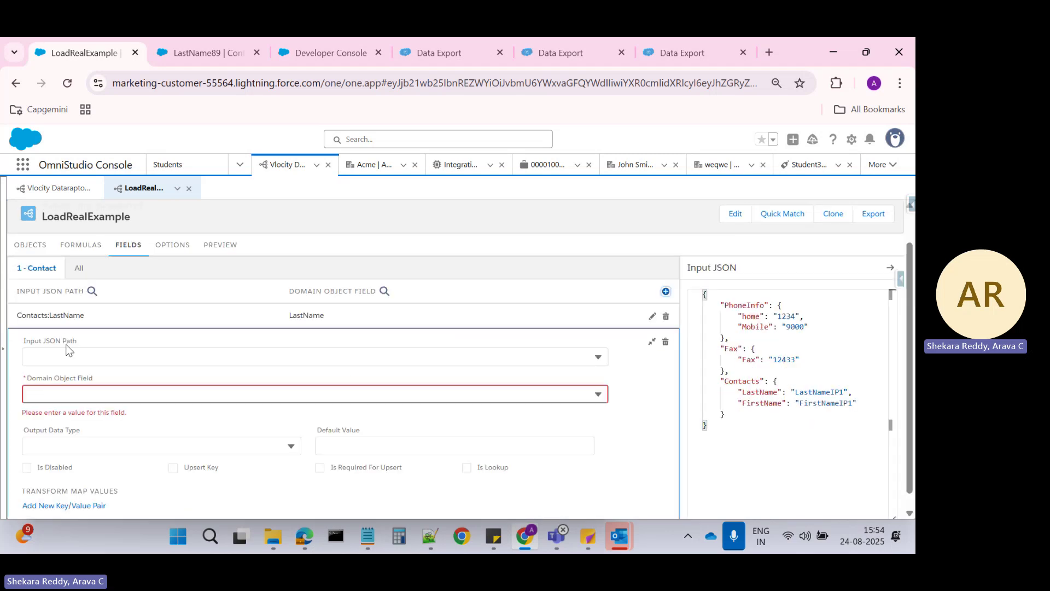
pyautogui.click(60, 358)
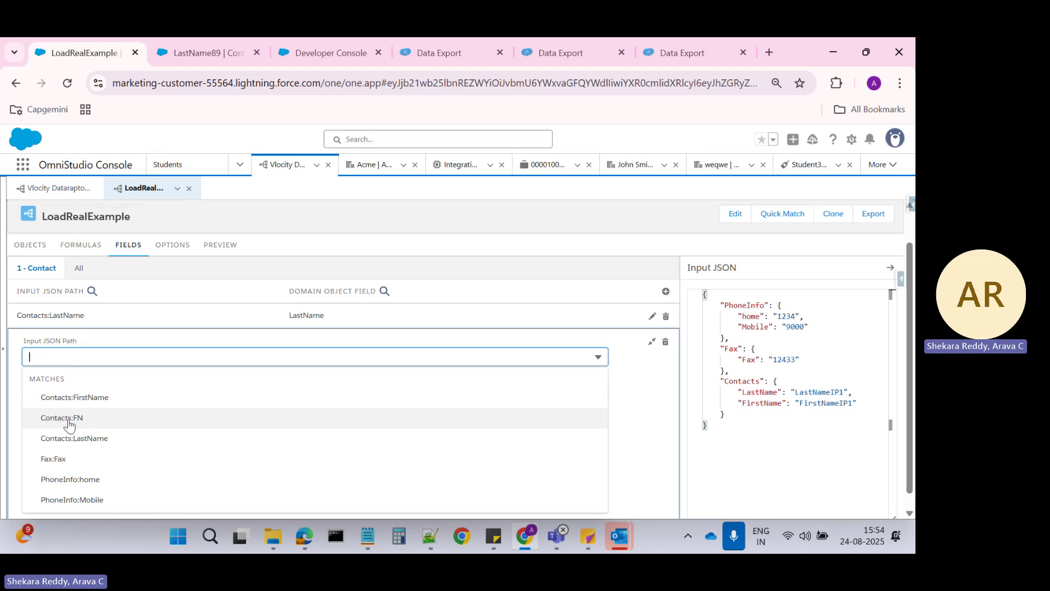
pyautogui.click(84, 249)
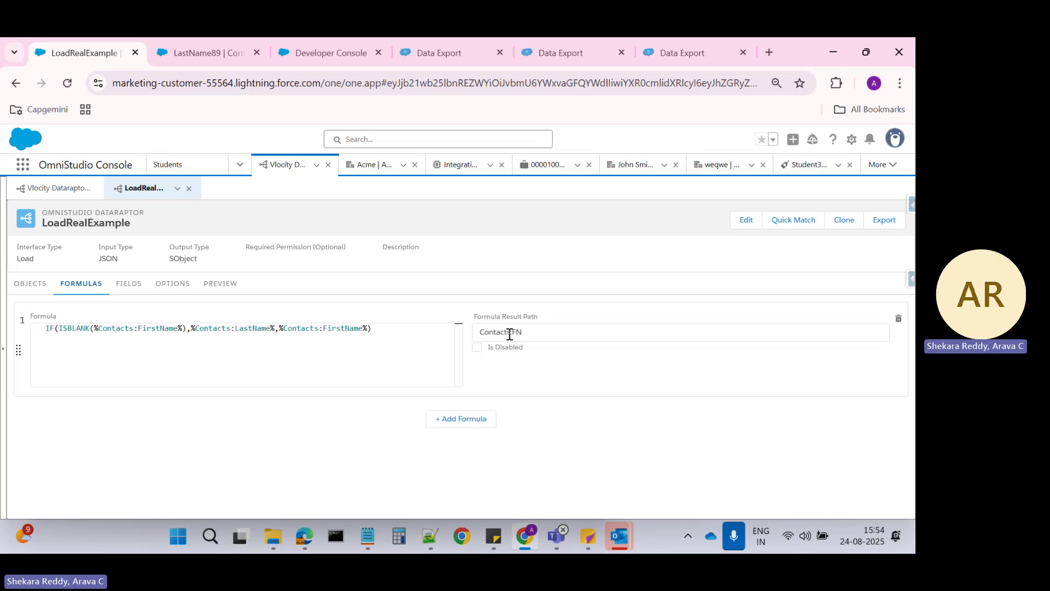
pyautogui.click(171, 286)
pyautogui.click(119, 284)
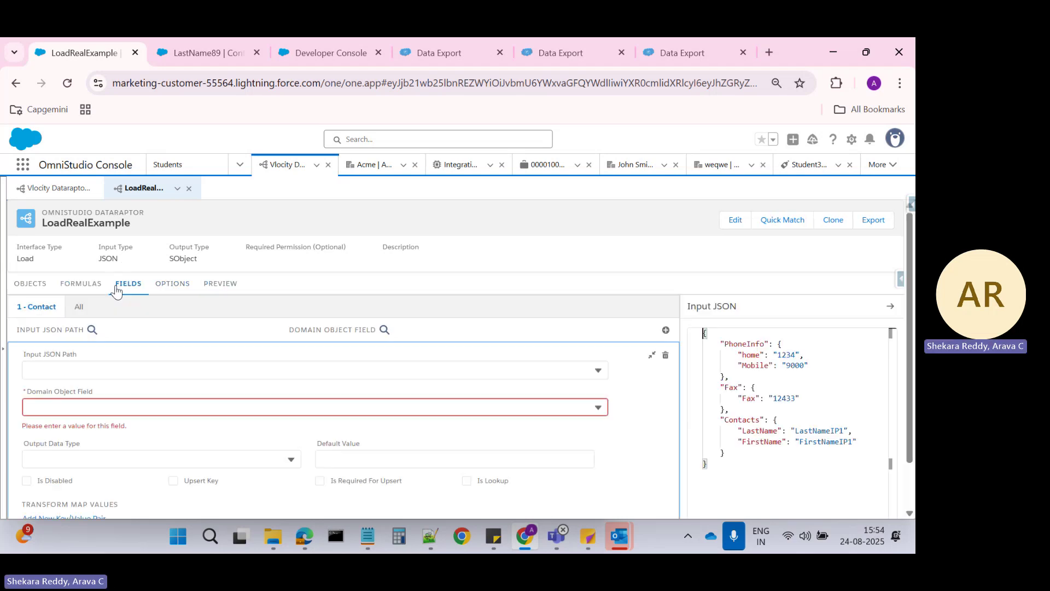
pyautogui.click(56, 370)
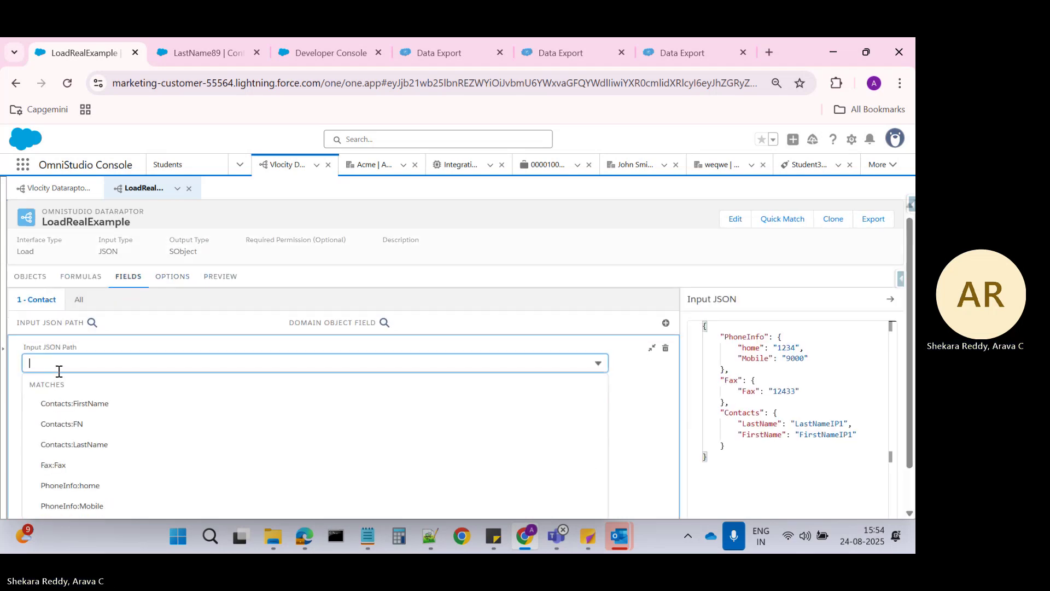
pyautogui.click(59, 426)
pyautogui.click(56, 402)
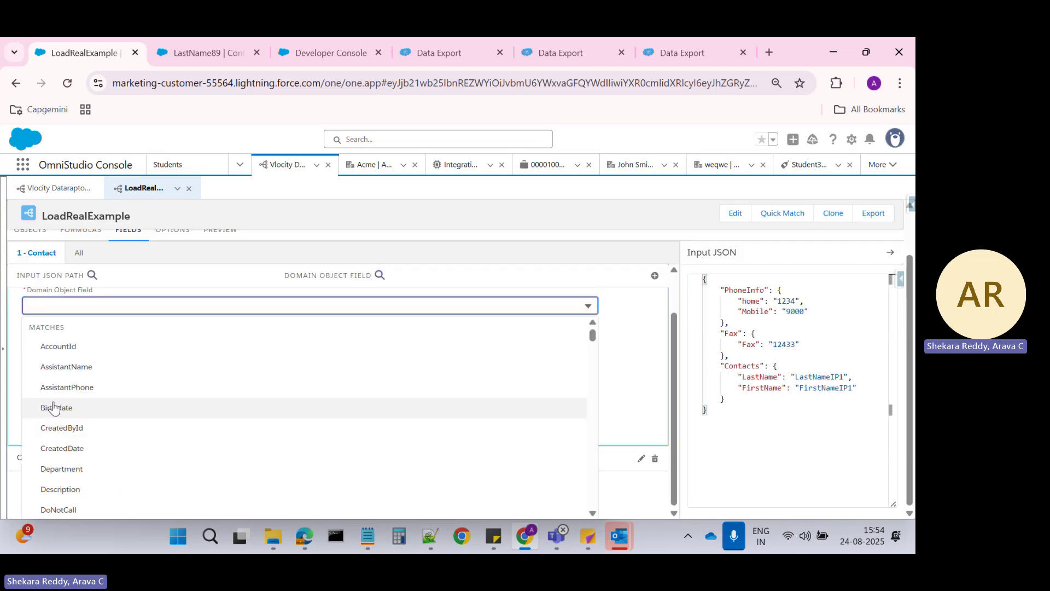
pyautogui.write('First')
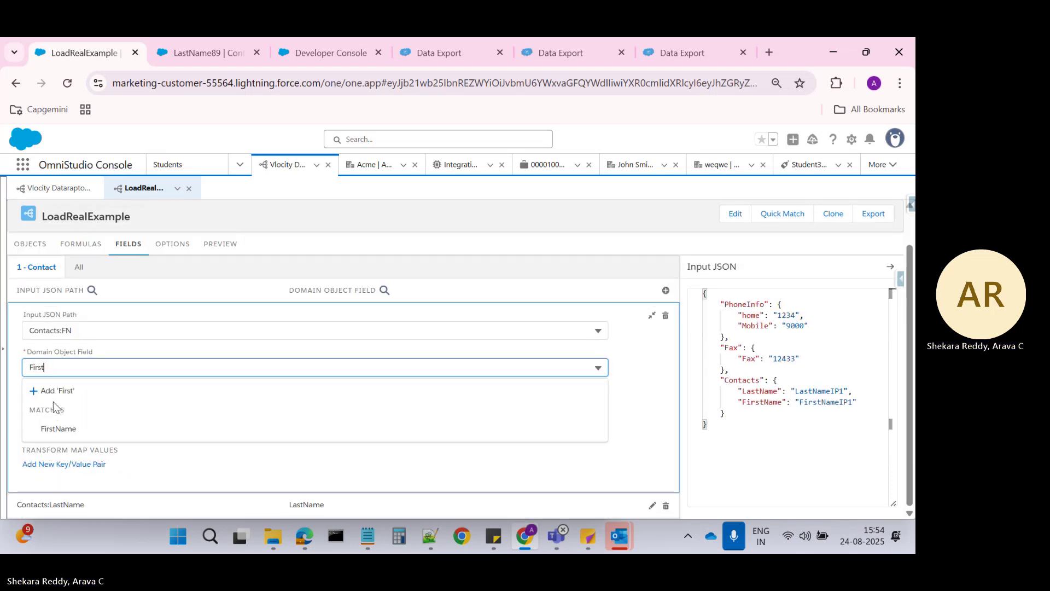
pyautogui.click(60, 428)
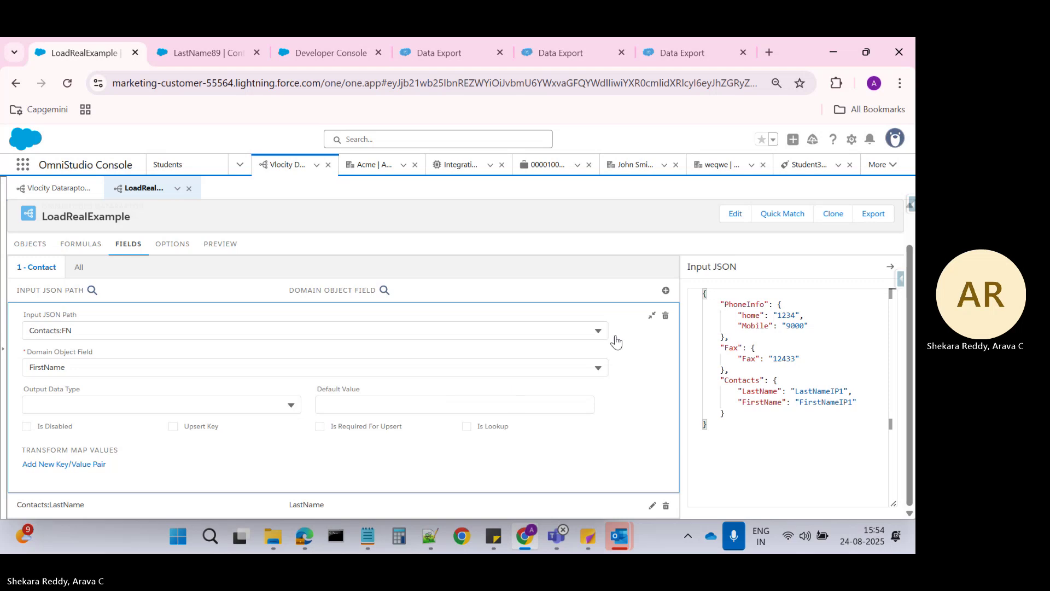
pyautogui.click(651, 317)
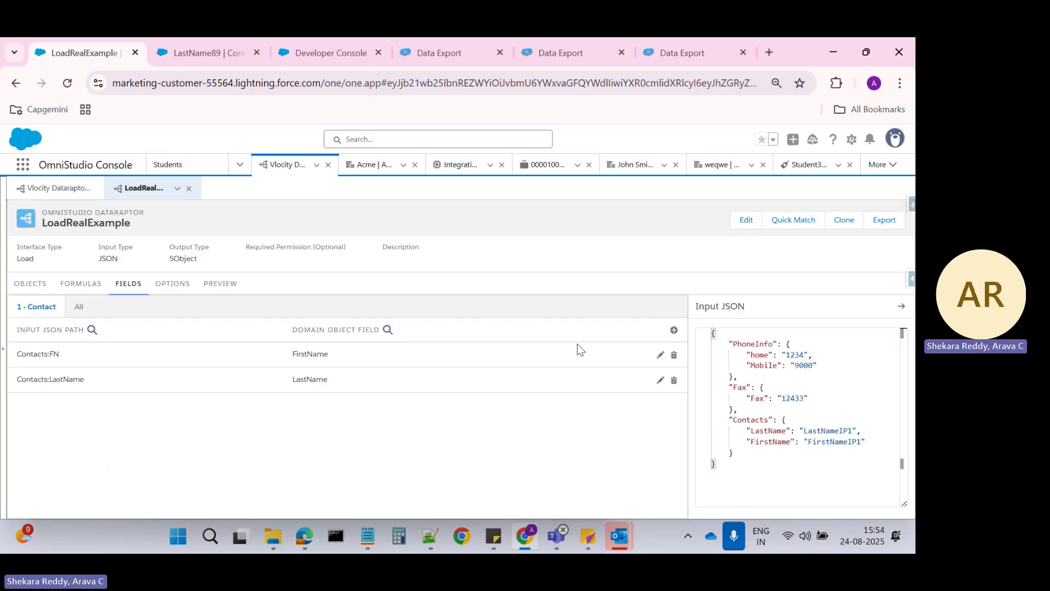
# Add a blank Contact field mapping, and check the DOB requirement and the sample JSON nodes in Notepad++
pyautogui.click(673, 330)
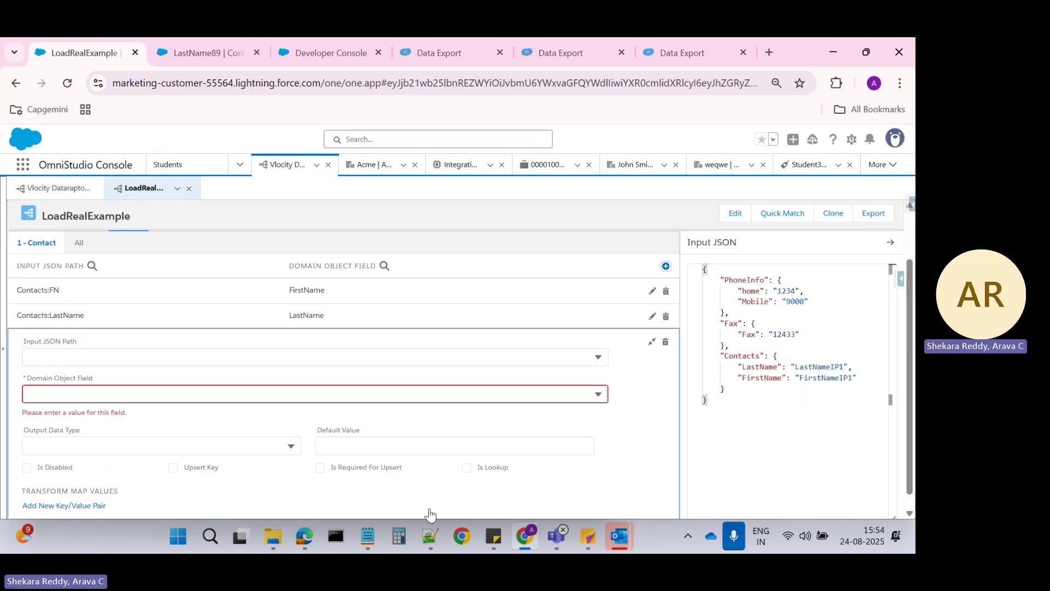
pyautogui.click(430, 536)
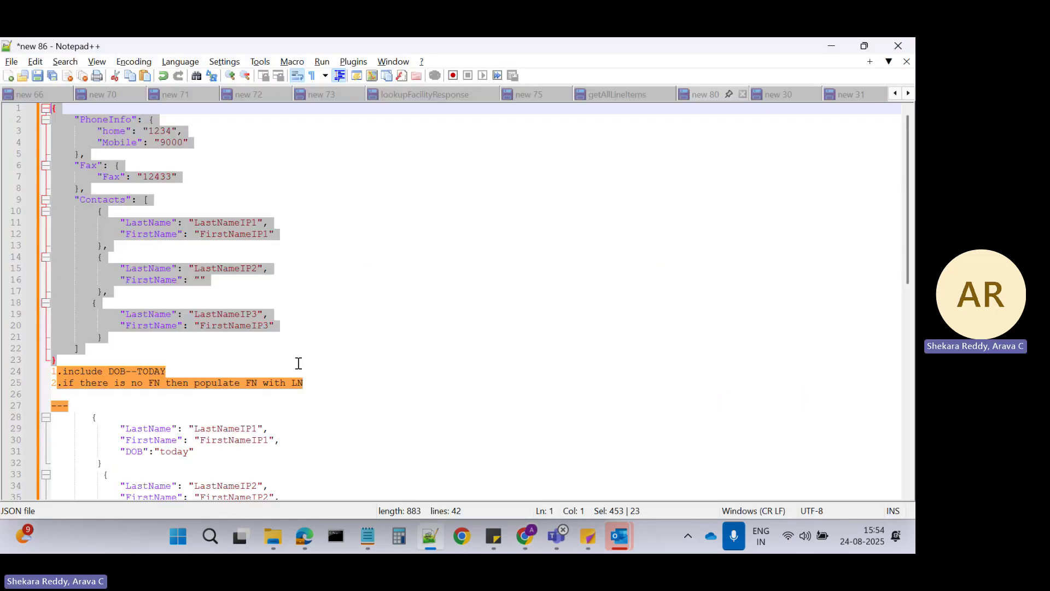
pyautogui.doubleClick(104, 375)
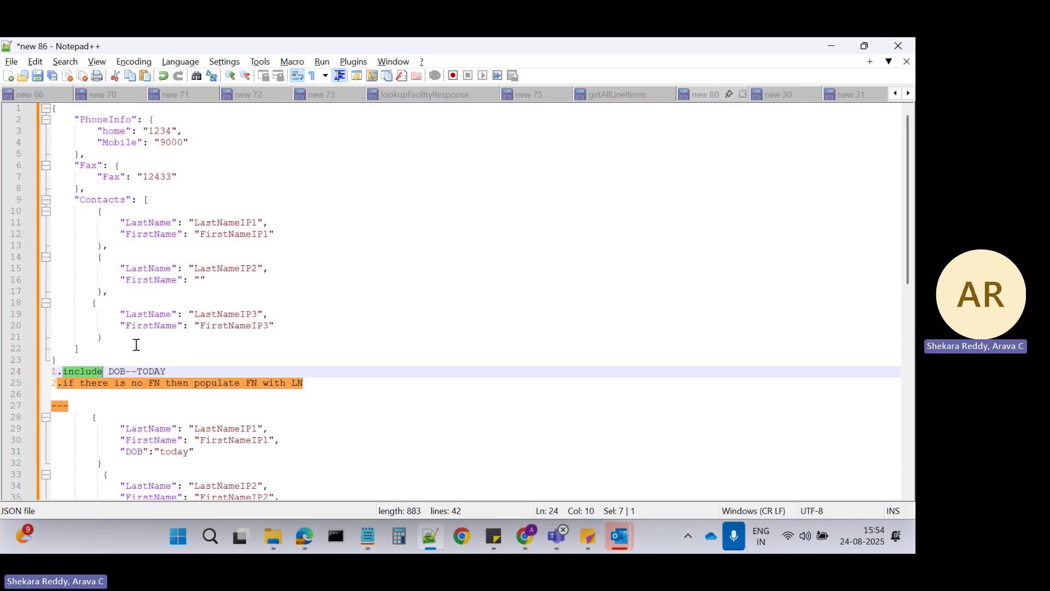
pyautogui.click(153, 222)
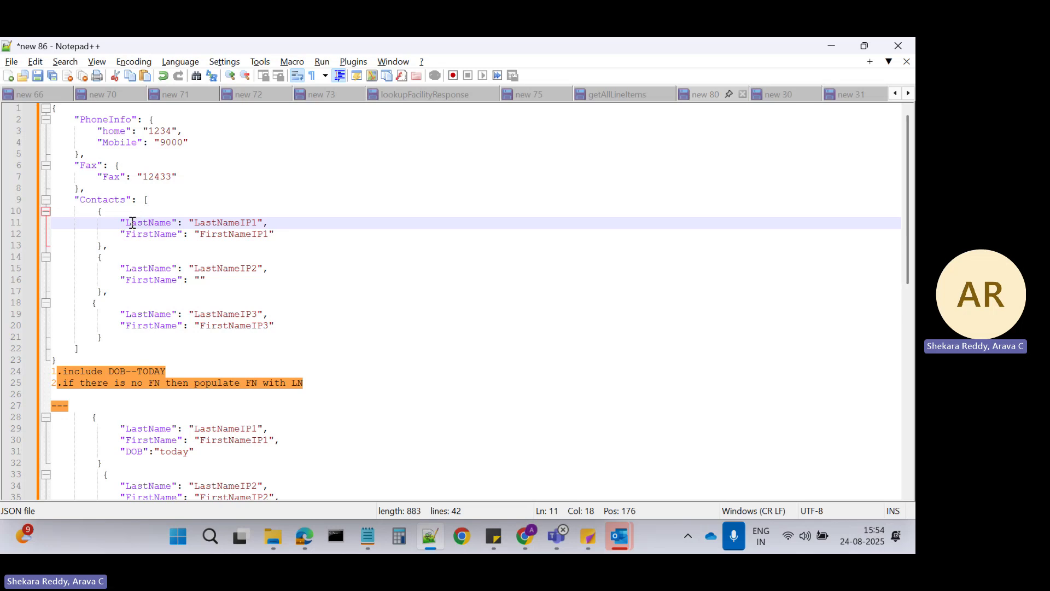
pyautogui.doubleClick(115, 179)
pyautogui.hotkey('alt', 'Tab')
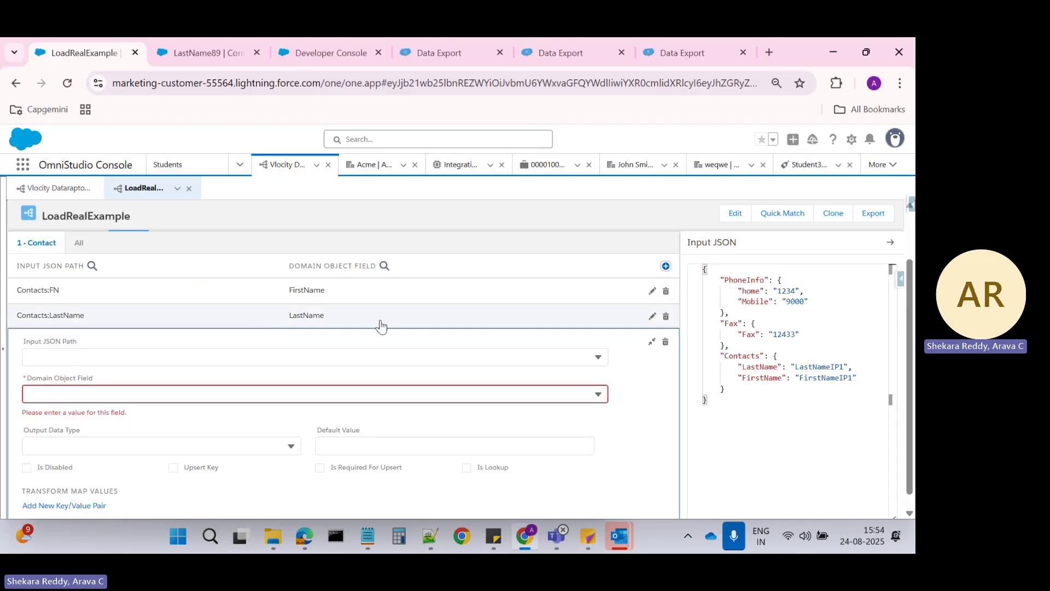
# Back in the DataRaptor, map the input path Fax:Fax to the Contact's Fax field in the blank mapping
pyautogui.click(61, 359)
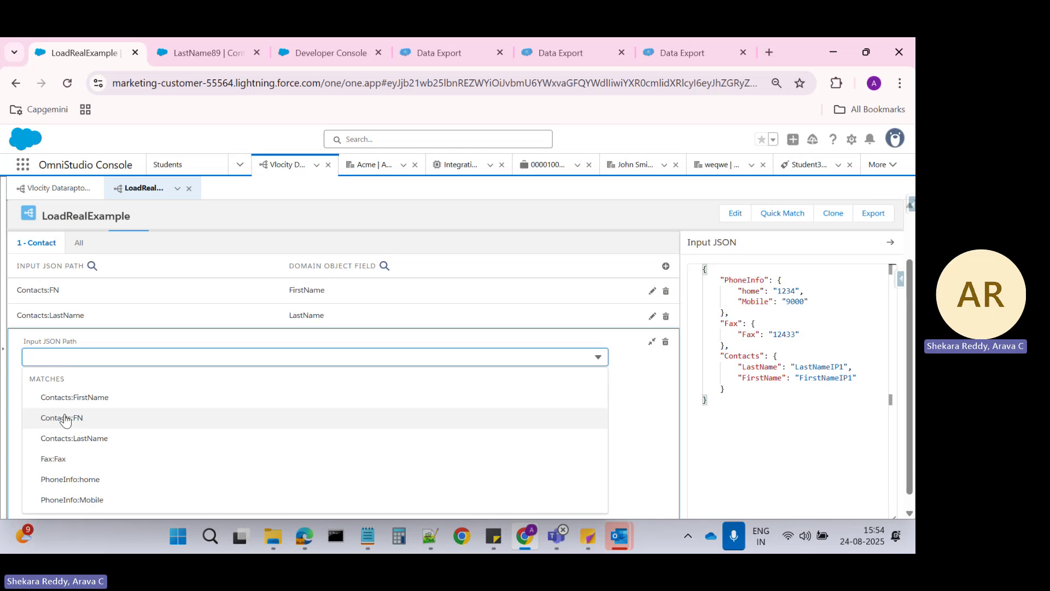
pyautogui.click(51, 460)
pyautogui.click(55, 391)
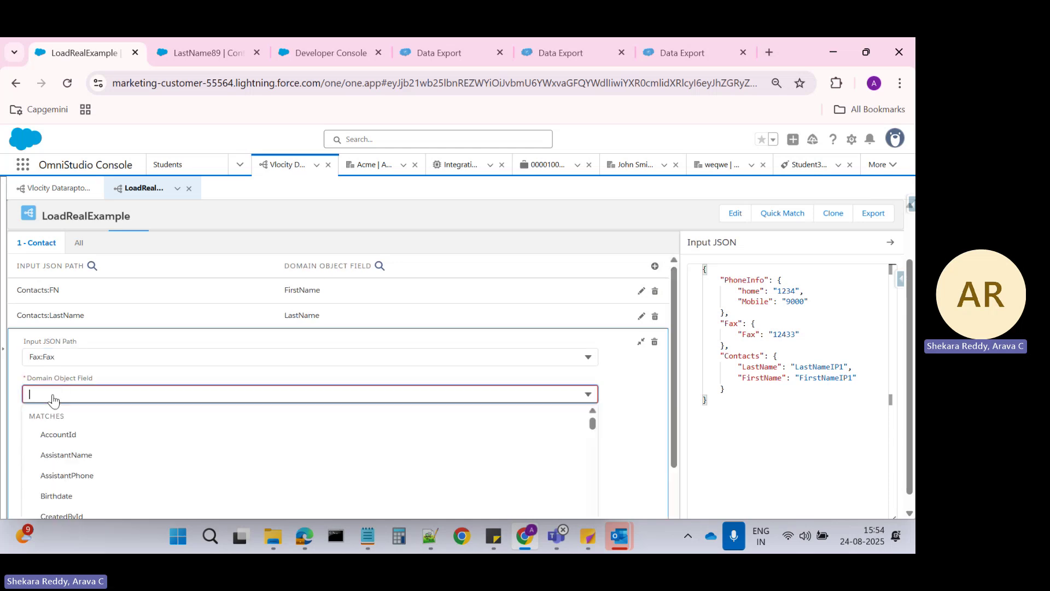
pyautogui.write('Fax')
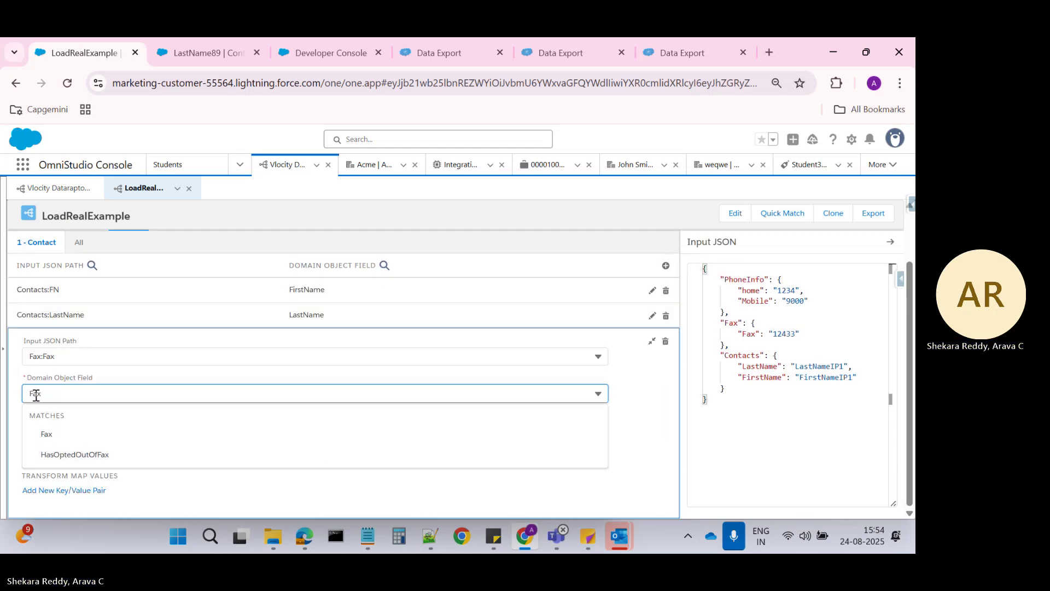
pyautogui.click(68, 433)
pyautogui.click(652, 341)
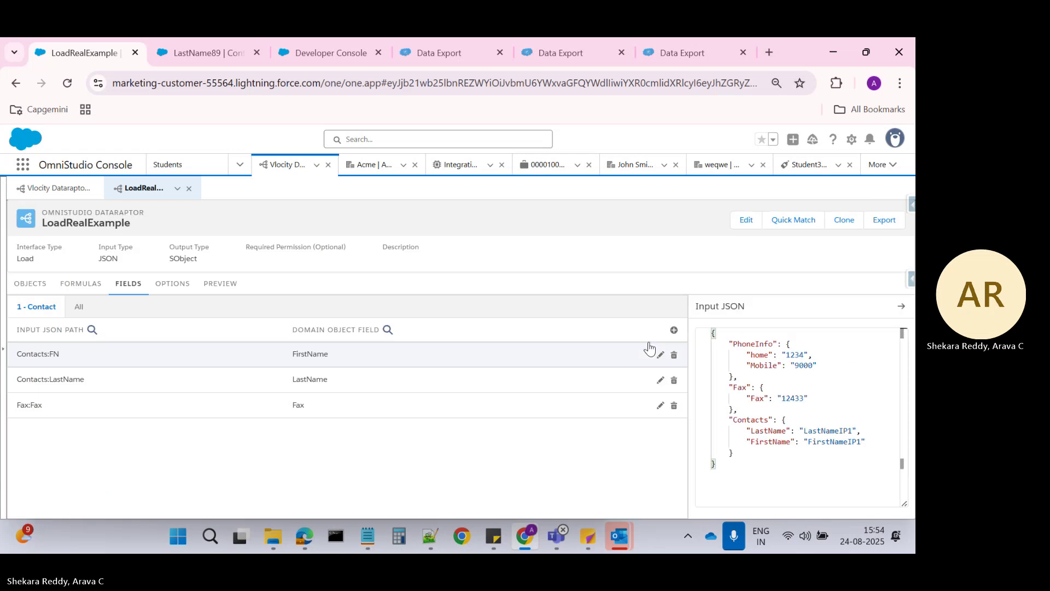
# Add a Contact field mapping from the input path PhoneInfo:home to HomePhone
pyautogui.click(673, 331)
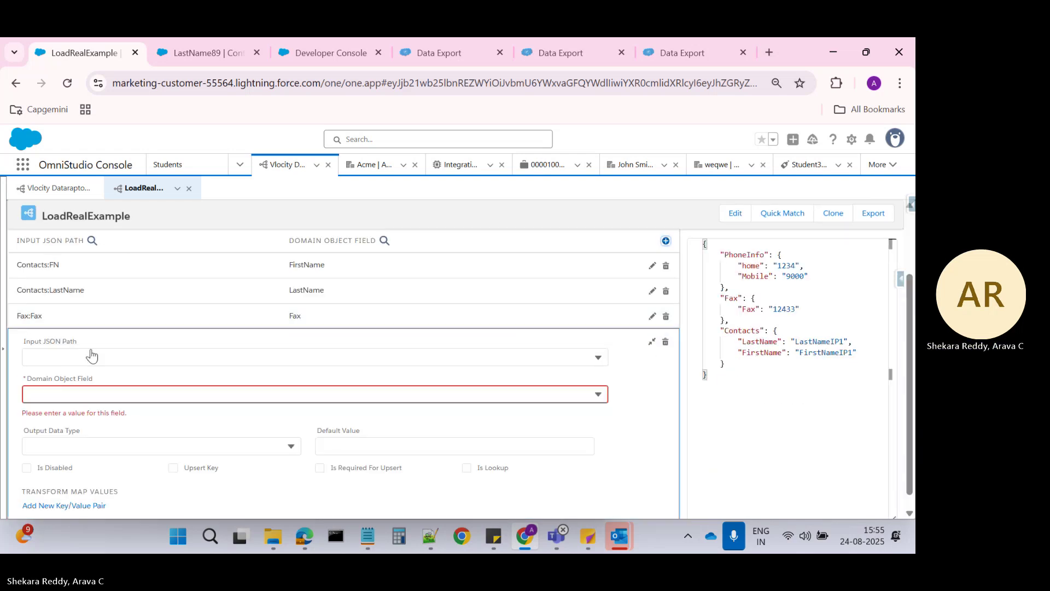
pyautogui.click(71, 357)
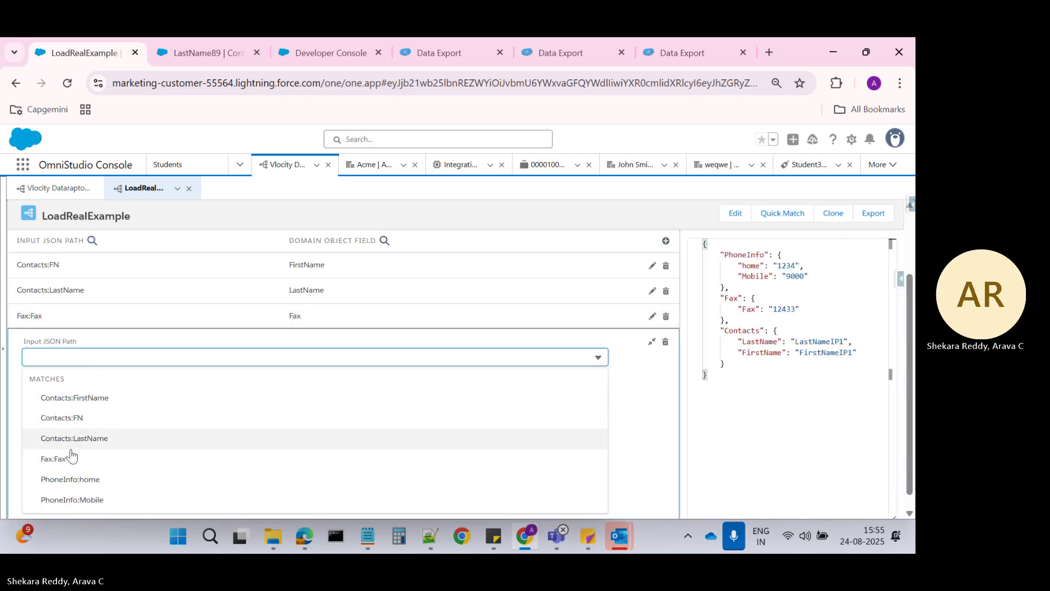
pyautogui.click(60, 479)
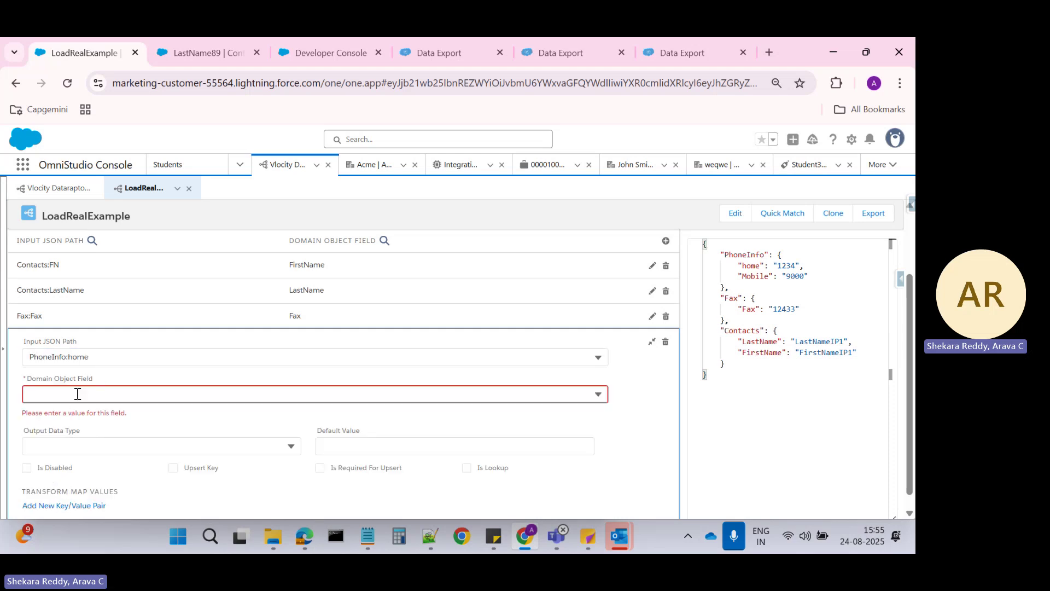
pyautogui.click(77, 394)
pyautogui.write('home')
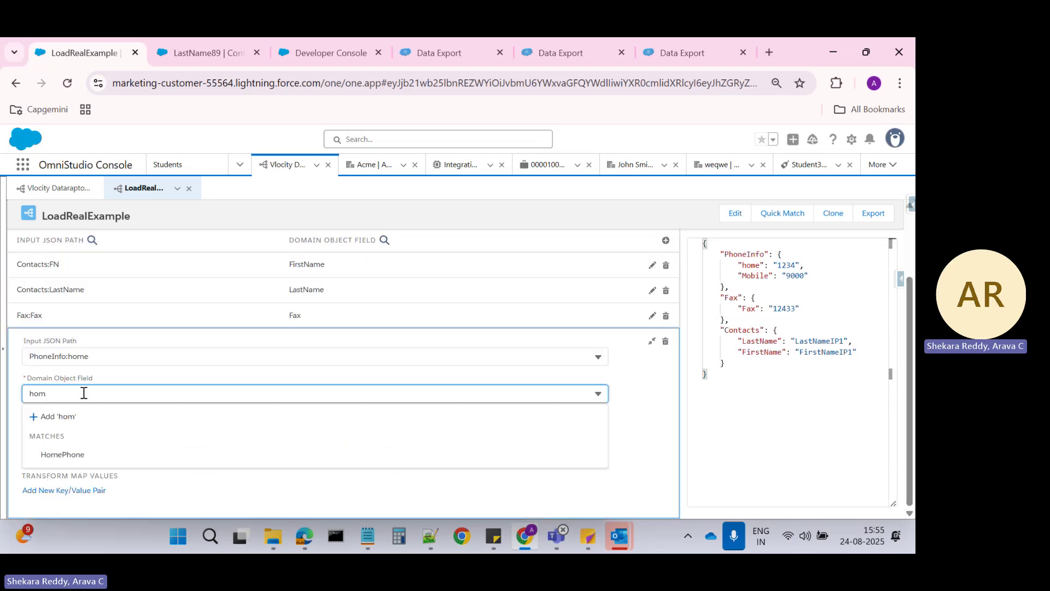
pyautogui.click(54, 453)
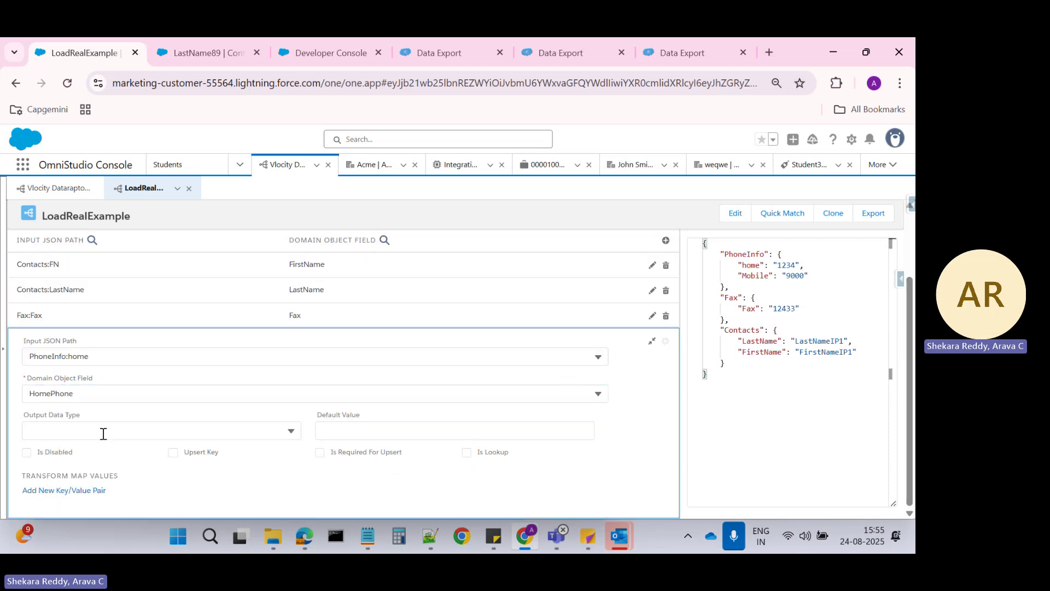
pyautogui.click(652, 341)
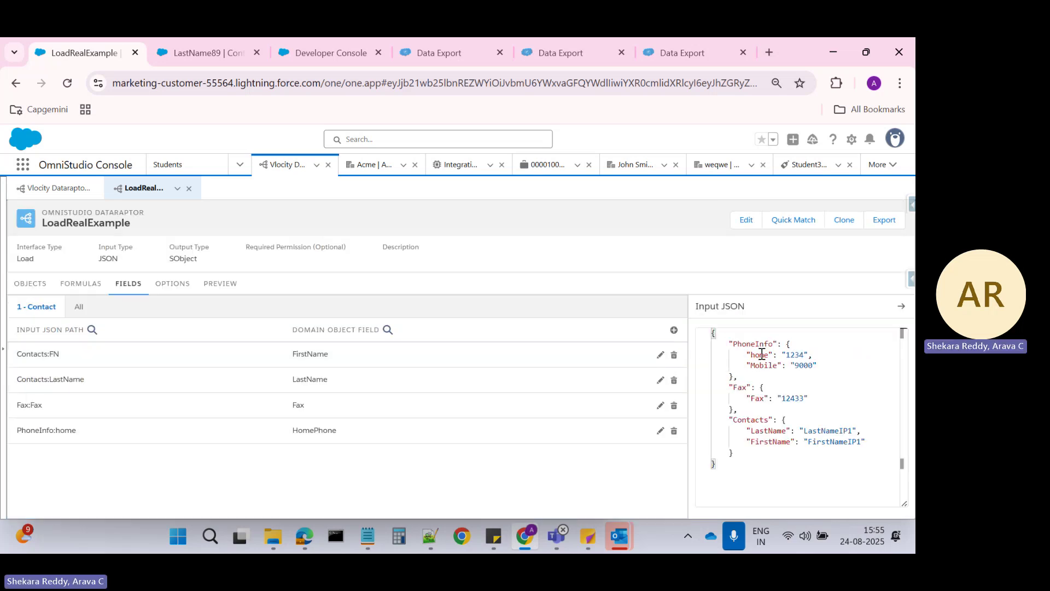
# Add a Contact field mapping from the input path PhoneInfo:Mobile to MobilePhone
pyautogui.click(672, 332)
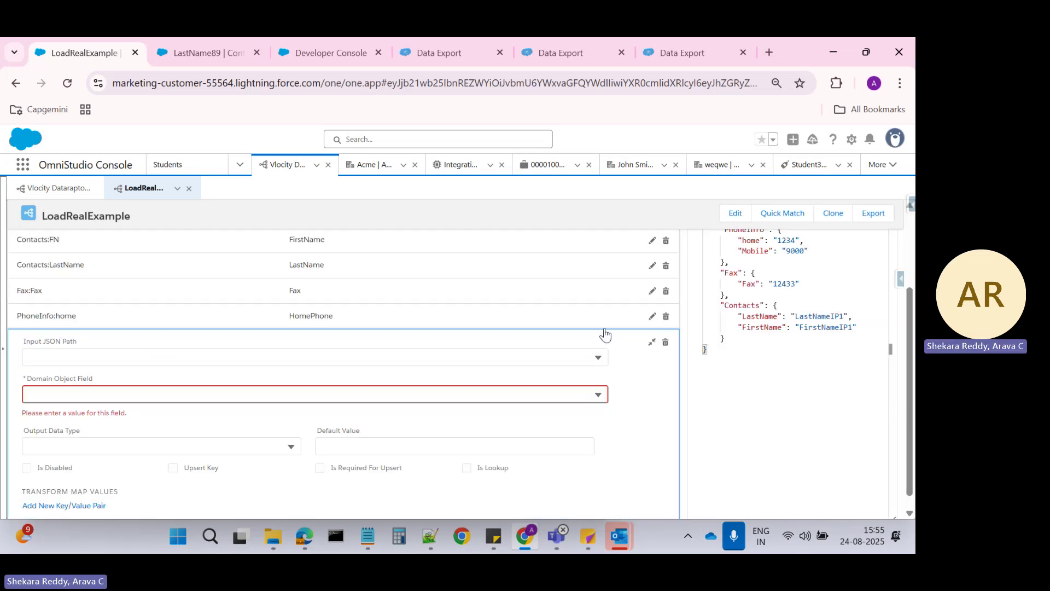
pyautogui.click(103, 360)
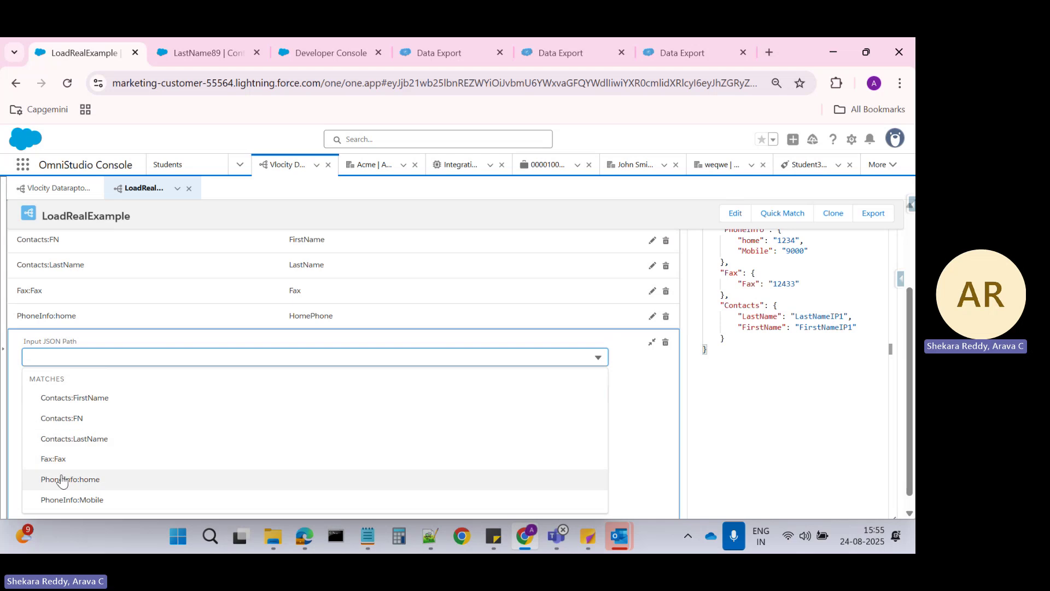
pyautogui.click(64, 503)
pyautogui.click(121, 396)
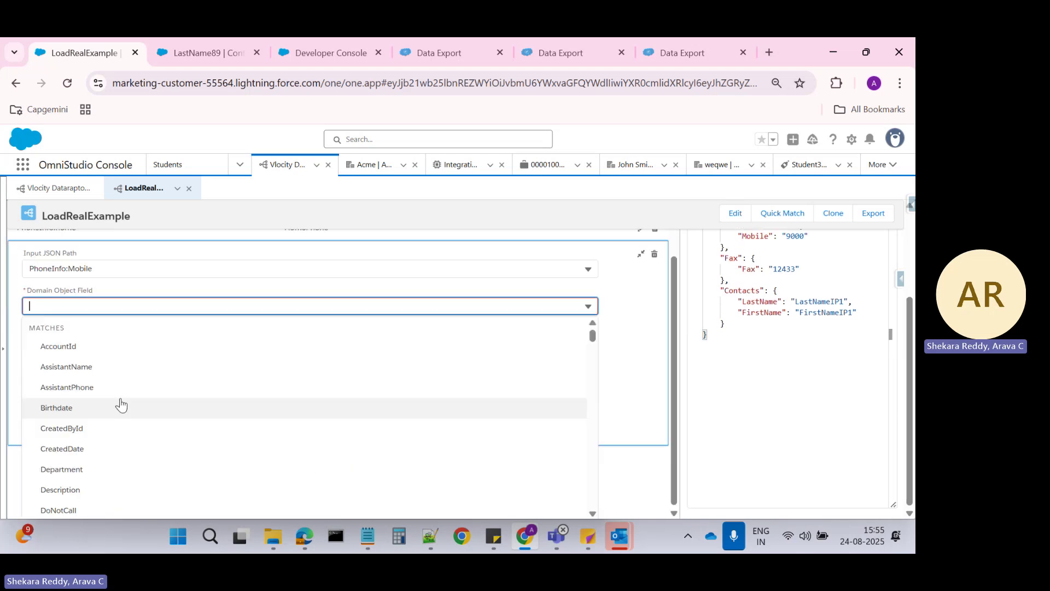
pyautogui.write('mo')
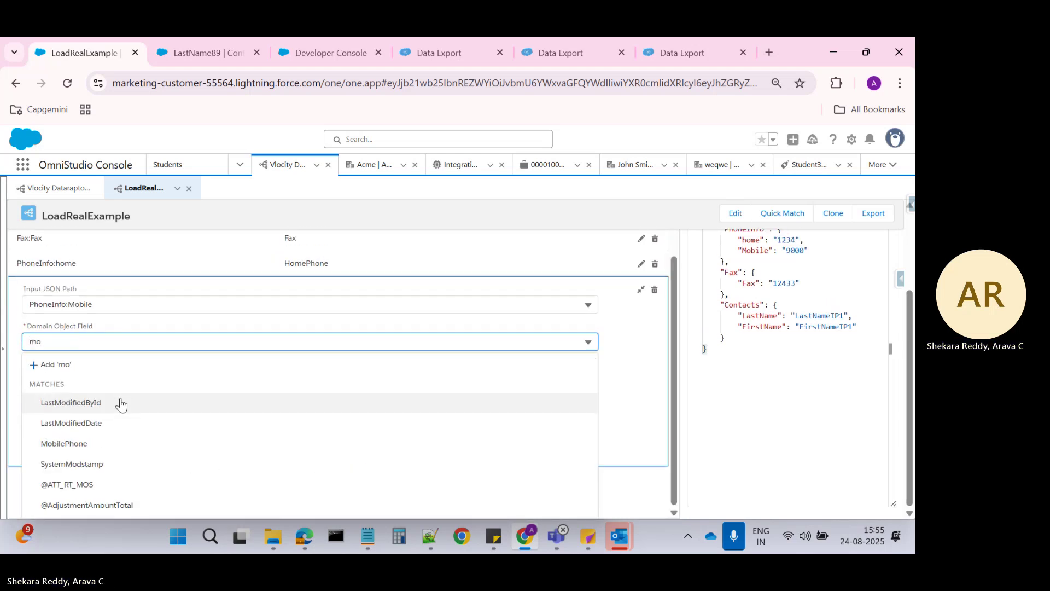
pyautogui.write('b')
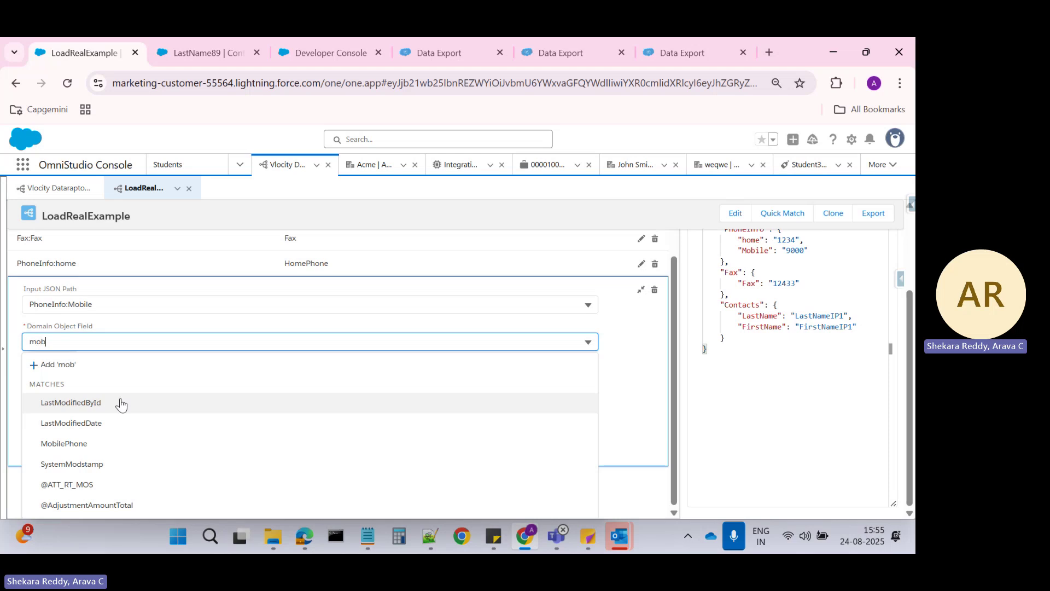
pyautogui.click(69, 454)
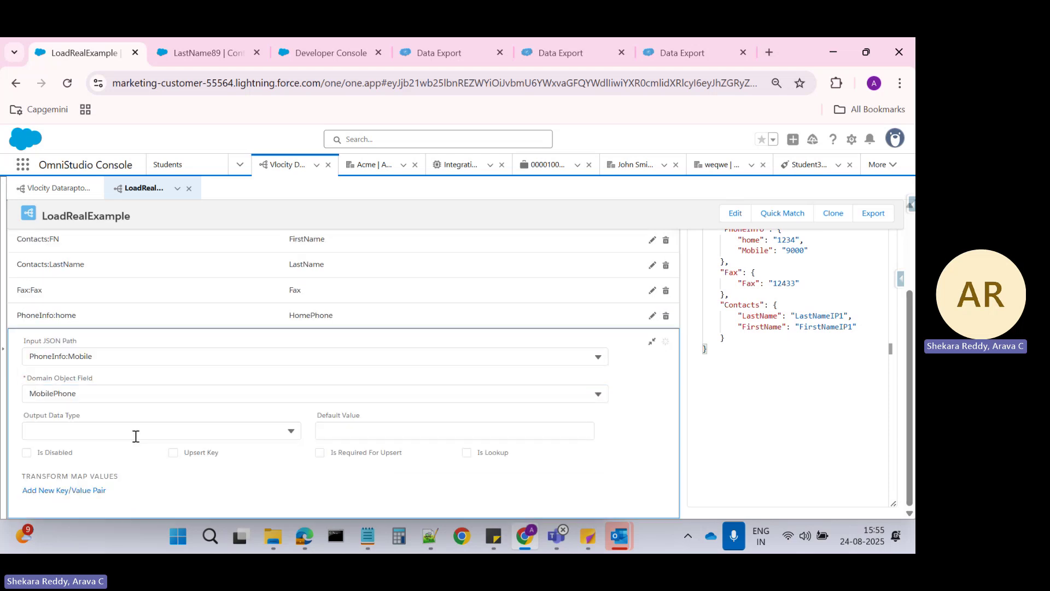
pyautogui.click(652, 342)
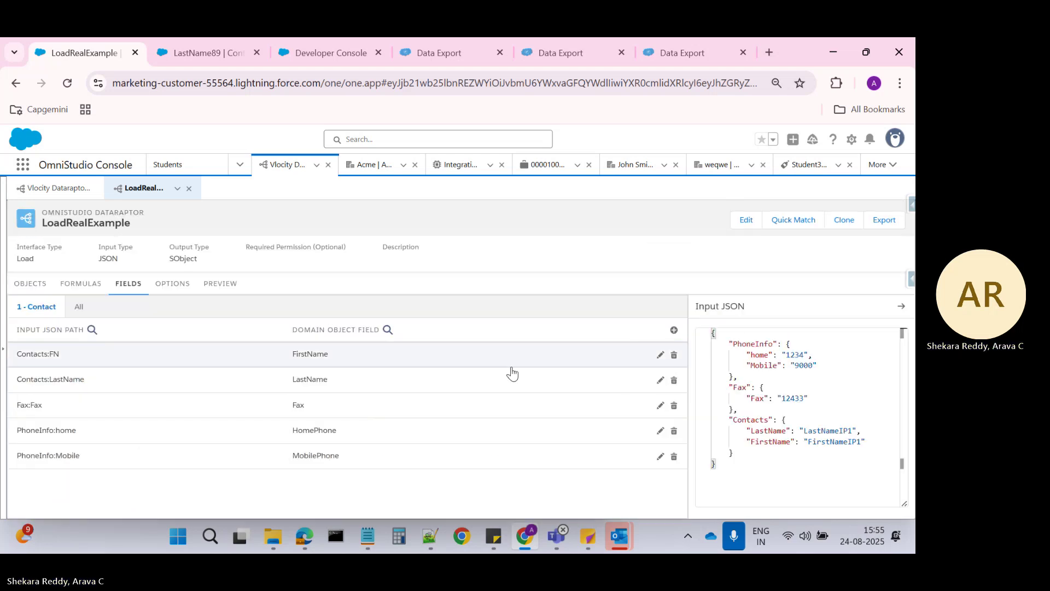
# Add a blank second formula, and check the DataRaptor's options before returning to the field mappings
pyautogui.click(80, 284)
pyautogui.click(445, 418)
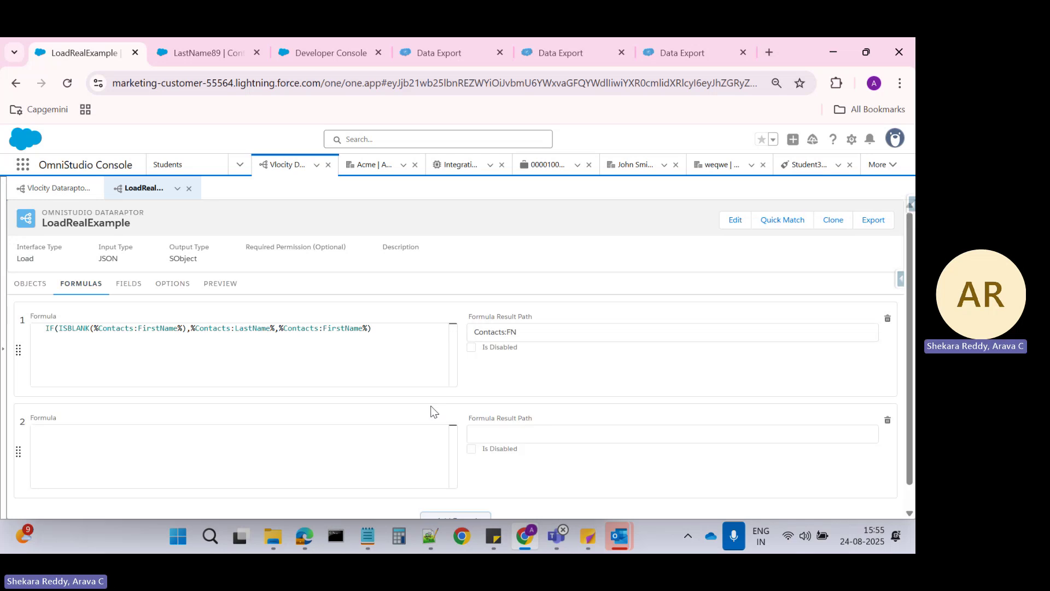
pyautogui.click(100, 453)
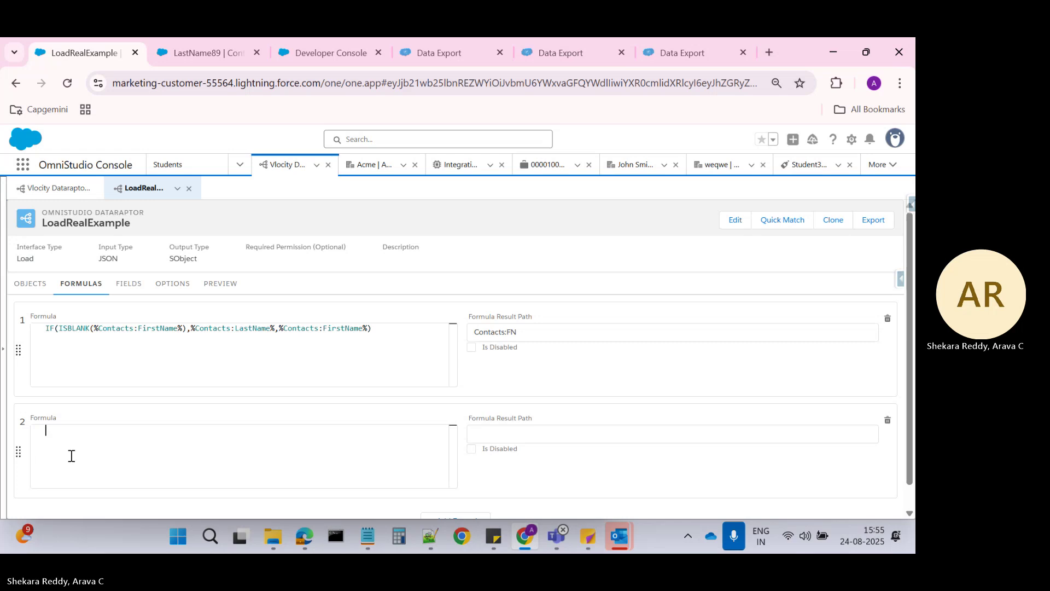
pyautogui.click(178, 290)
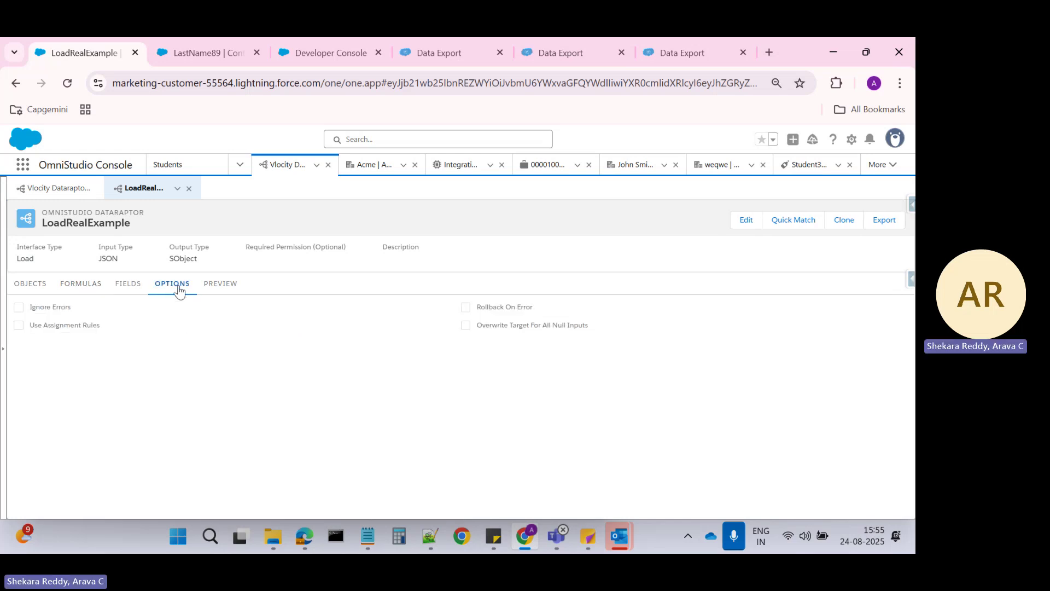
pyautogui.click(135, 289)
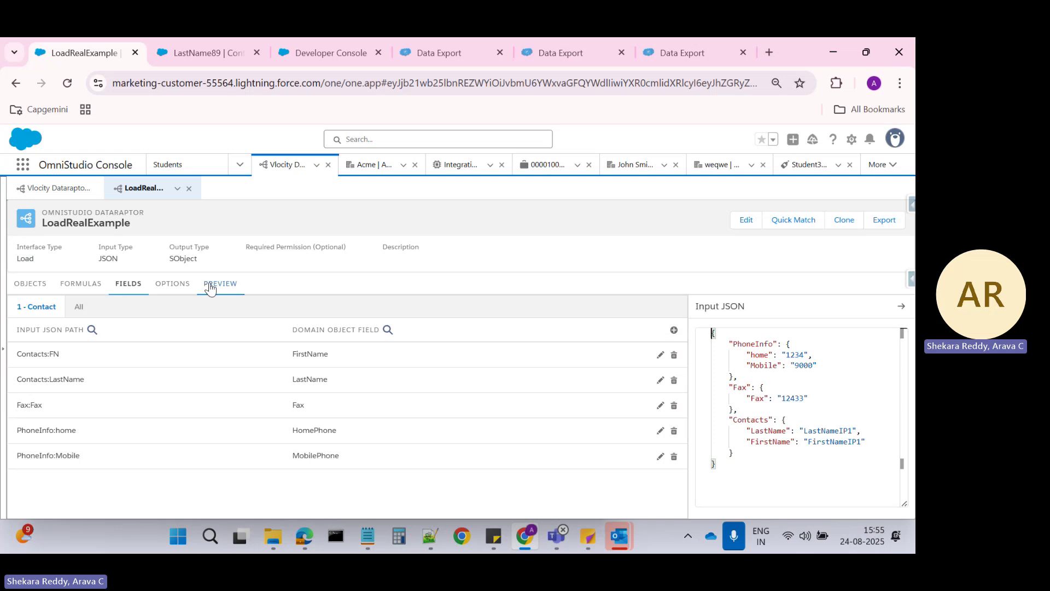
# Add a Contact field mapping to Birthdate without an input path, and start editing its default value
pyautogui.click(674, 331)
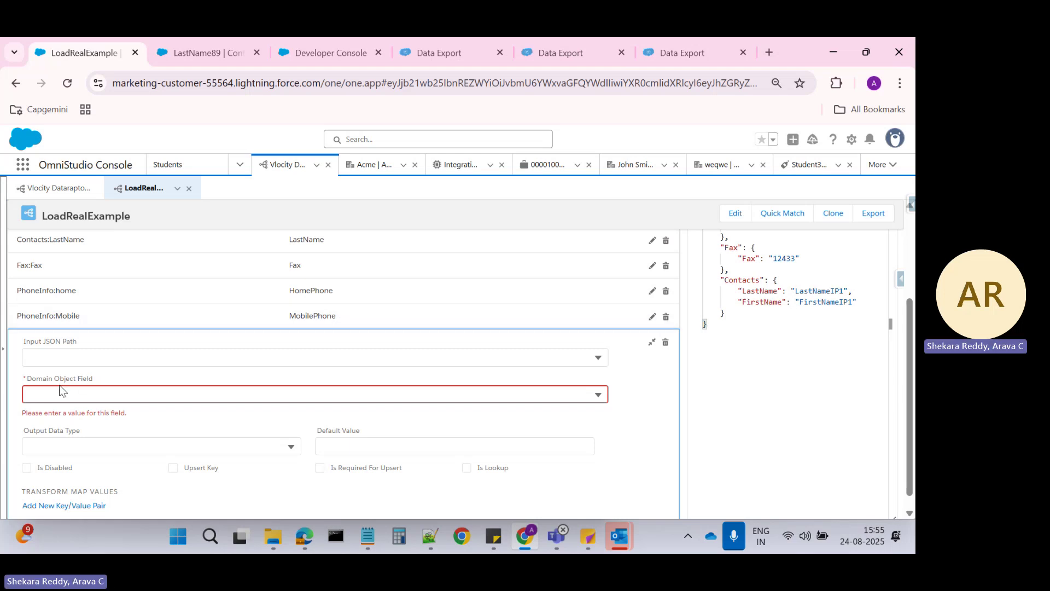
pyautogui.click(82, 393)
pyautogui.write('bir')
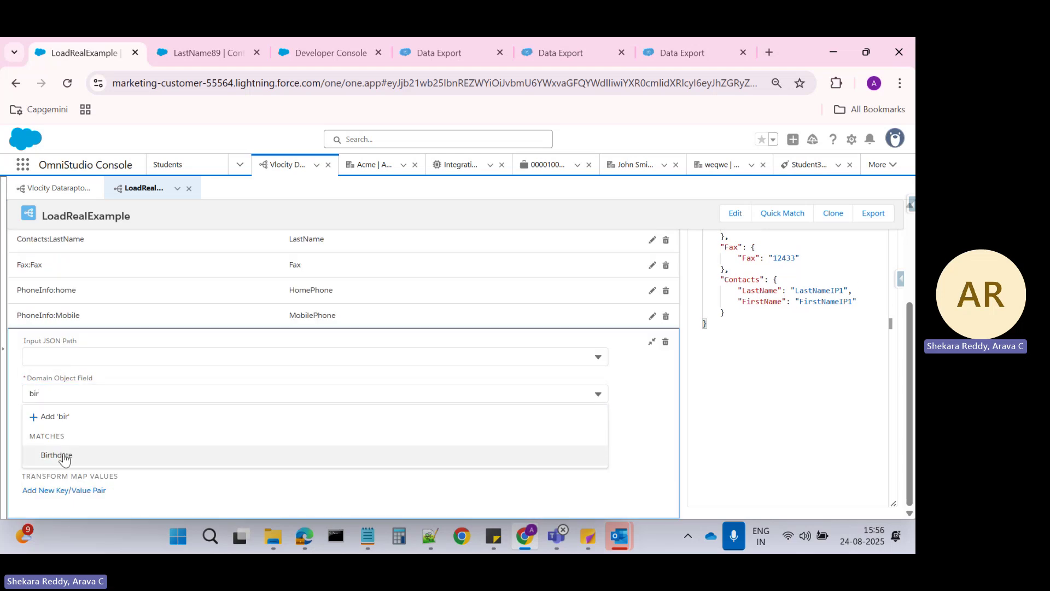
pyautogui.click(57, 455)
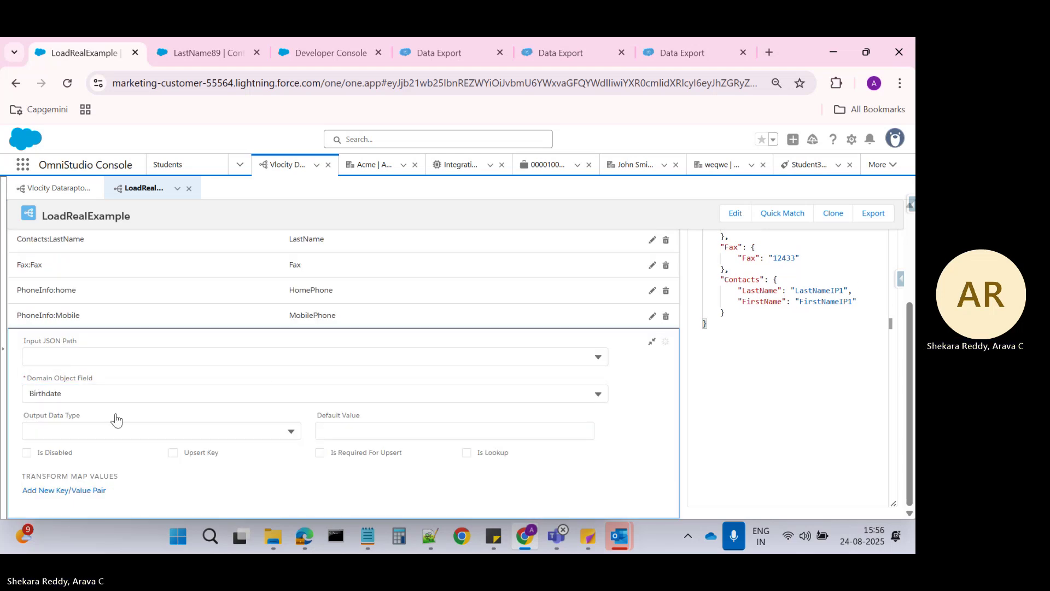
pyautogui.click(337, 427)
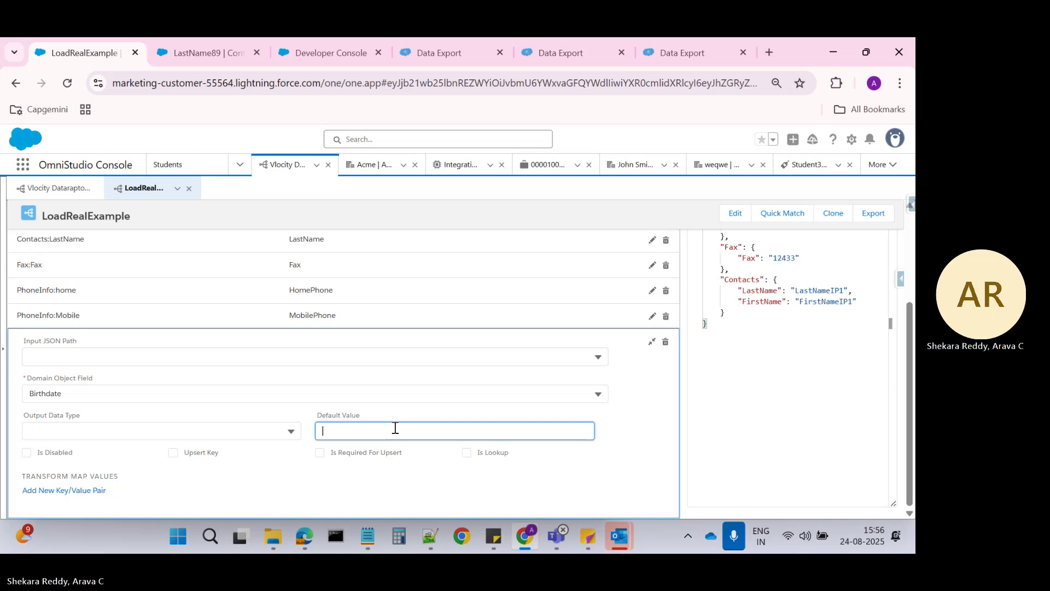
pyautogui.press('shift')
pyautogui.press('shift')
pyautogui.press('shift')
pyautogui.press('shift')
pyautogui.press('shift')
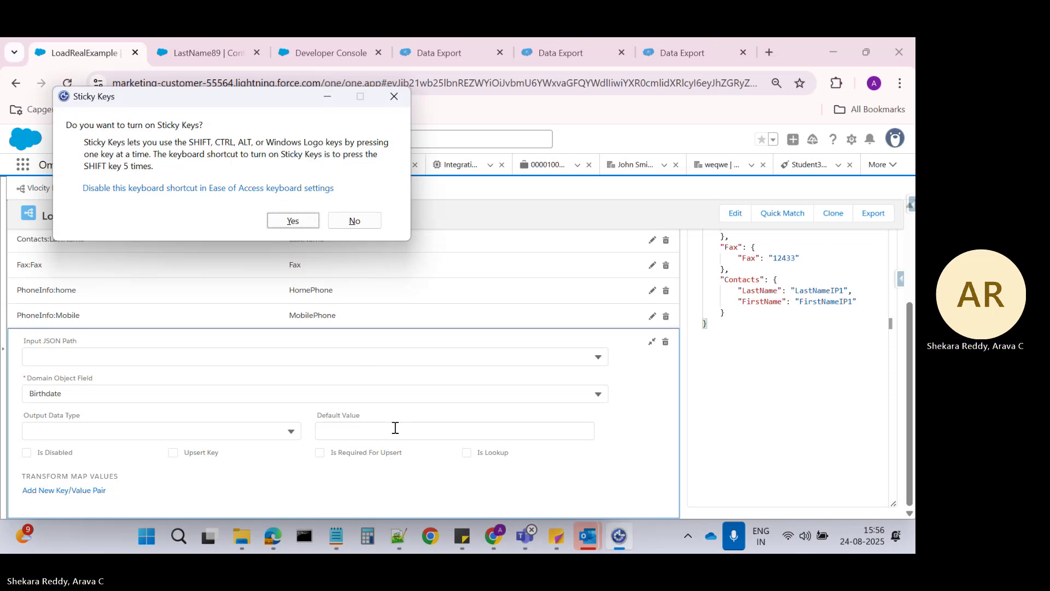
pyautogui.click(363, 222)
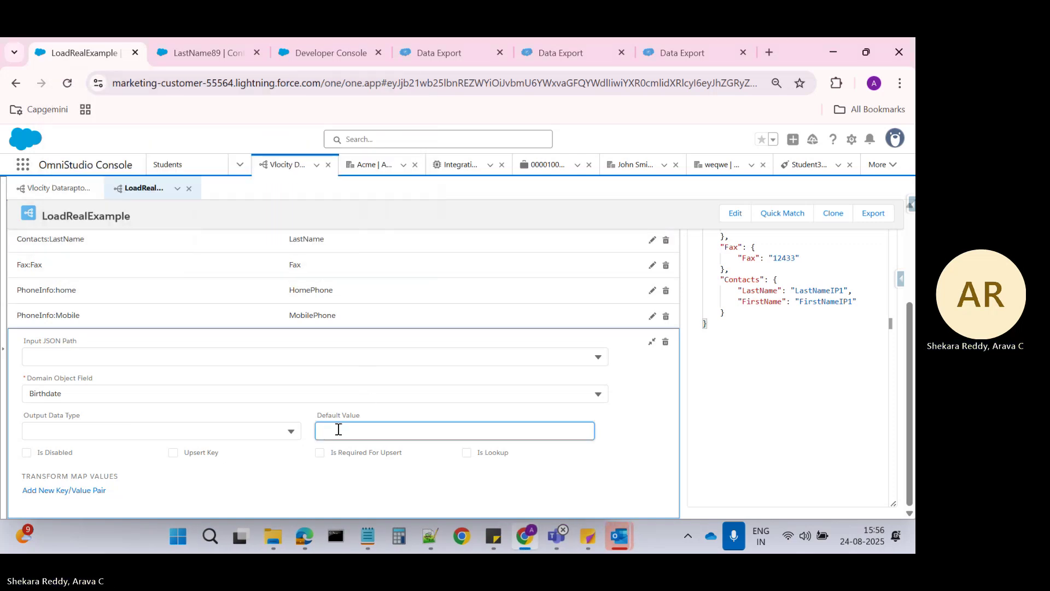
# Set the Birthdate mapping's default value to $Vlocity.TODAY
pyautogui.write('$')
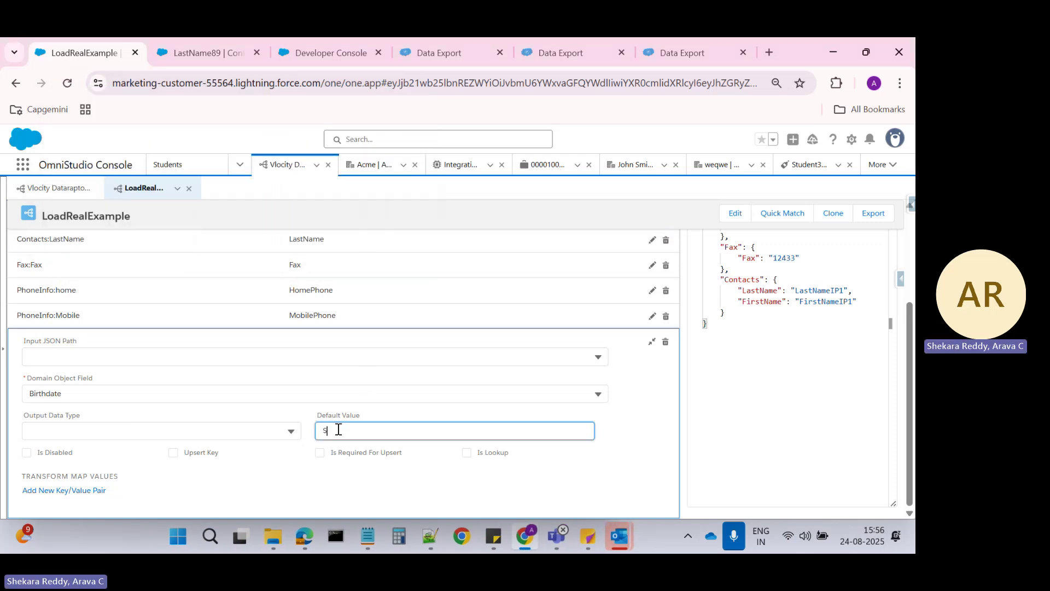
pyautogui.write('Vlocity.')
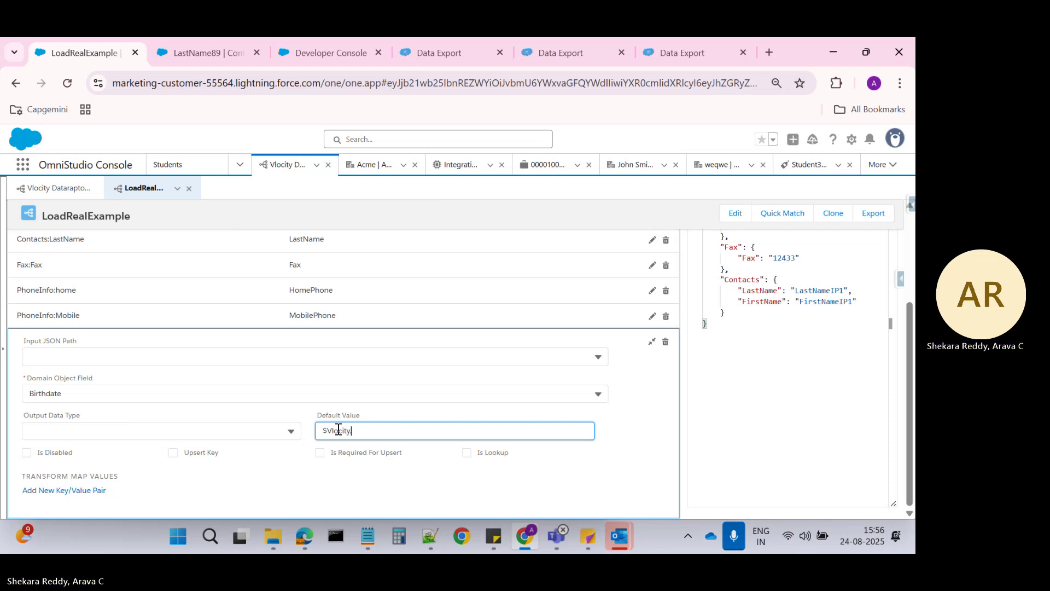
pyautogui.write('TODAY')
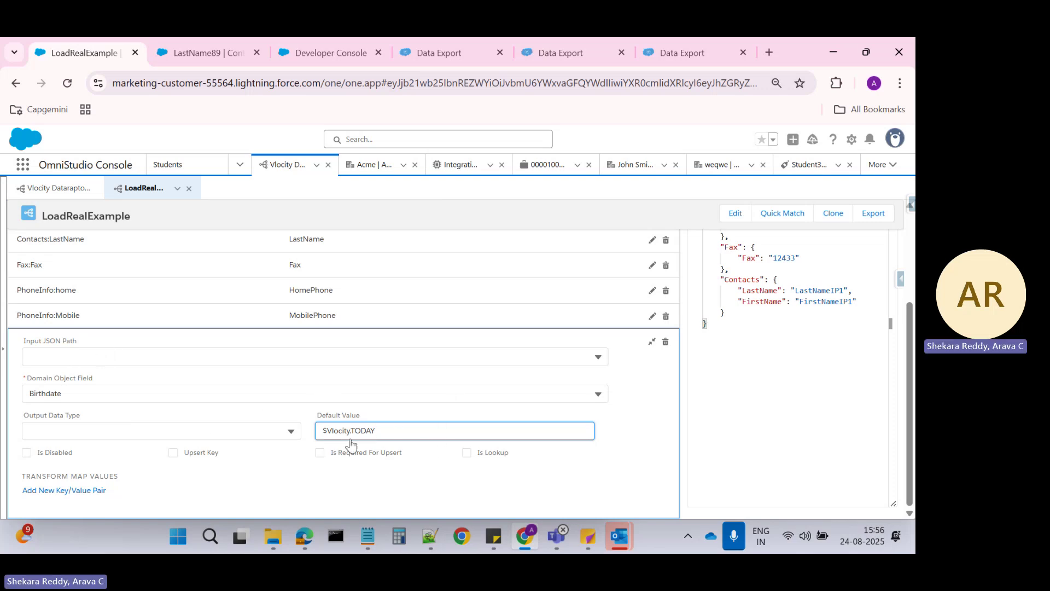
# Examine the Contact field mappings and the PhoneInfo, Fax and Contacts nodes of the input JSON
pyautogui.scroll(2, 87, 287)
pyautogui.scroll(1, 87, 295)
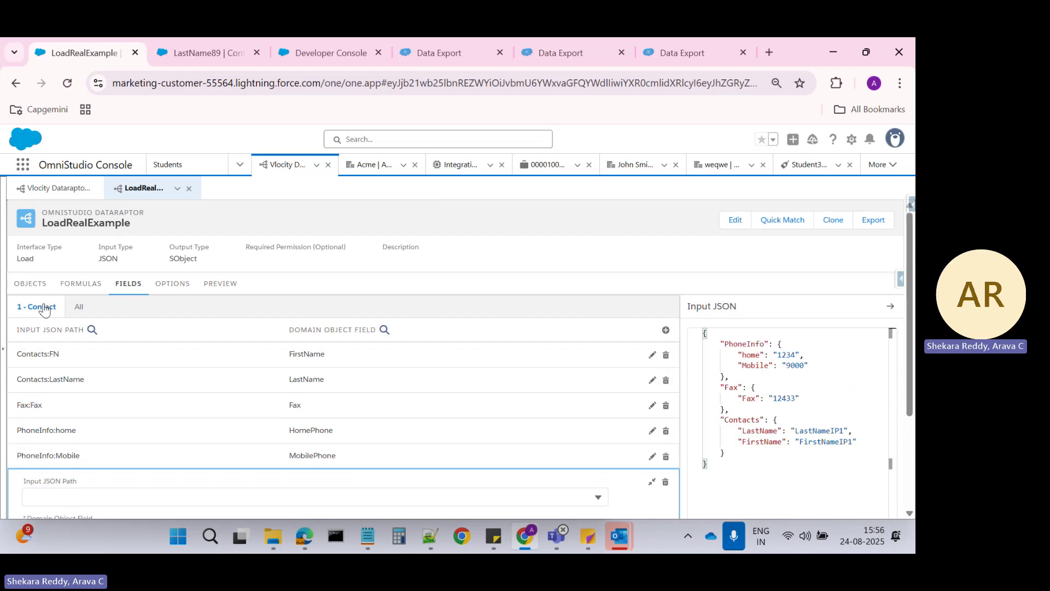
pyautogui.scroll(-2, 448, 424)
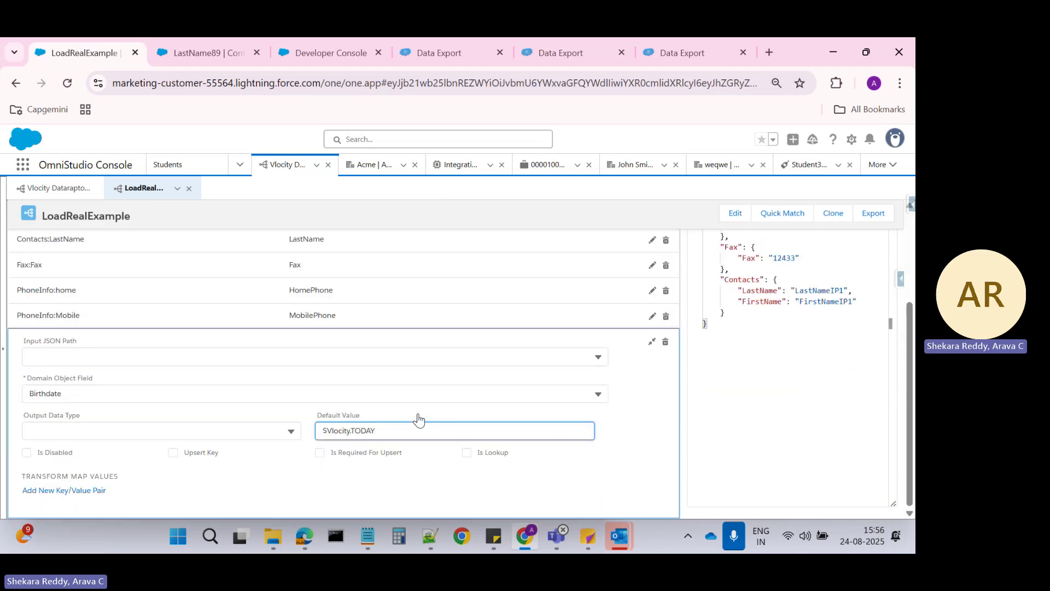
pyautogui.scroll(3, 228, 424)
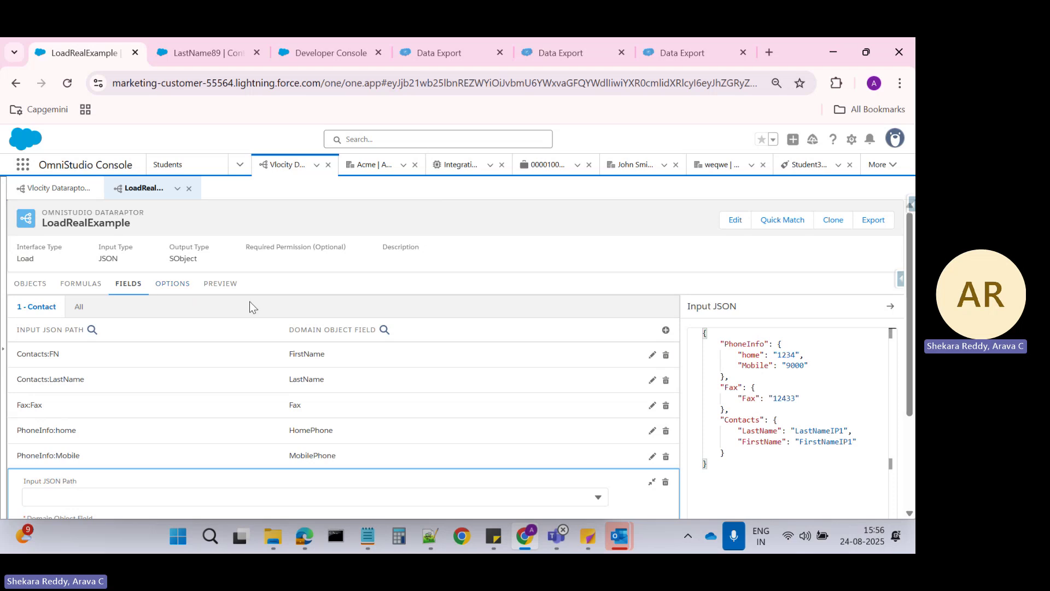
pyautogui.click(732, 353)
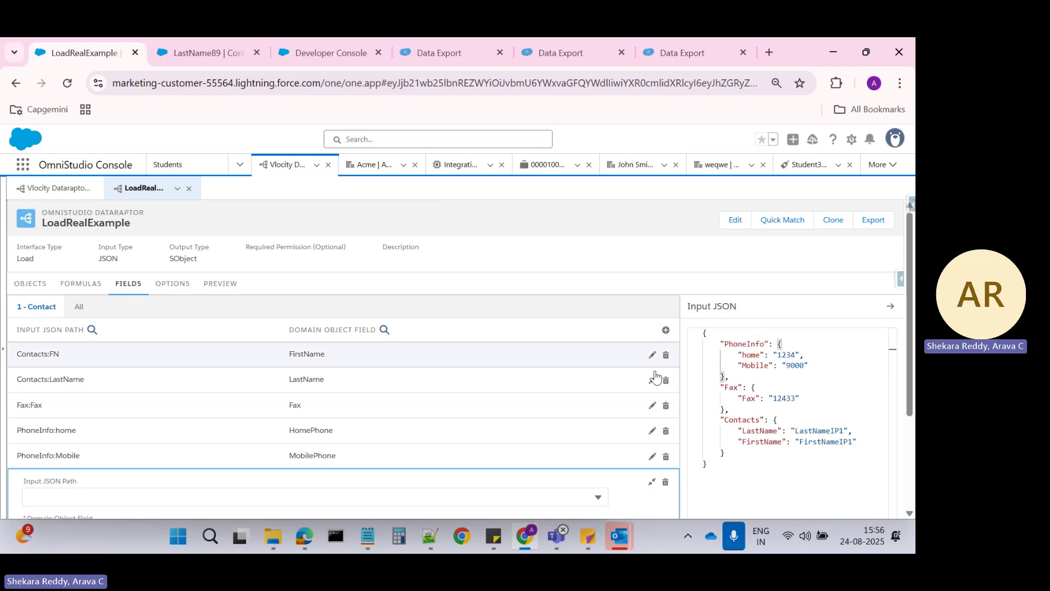
pyautogui.click(706, 336)
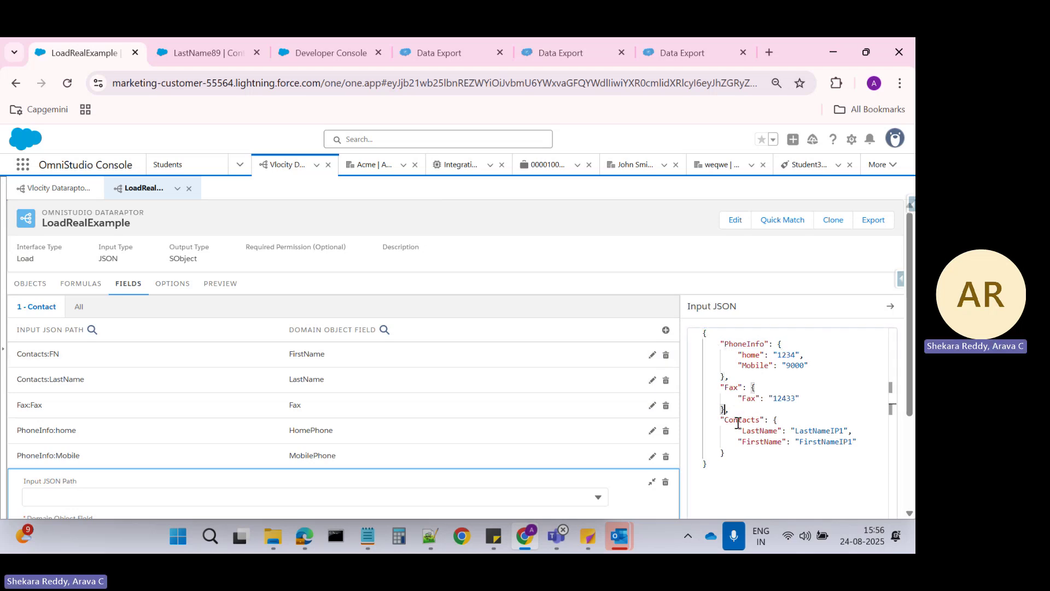
pyautogui.click(734, 430)
pyautogui.click(733, 452)
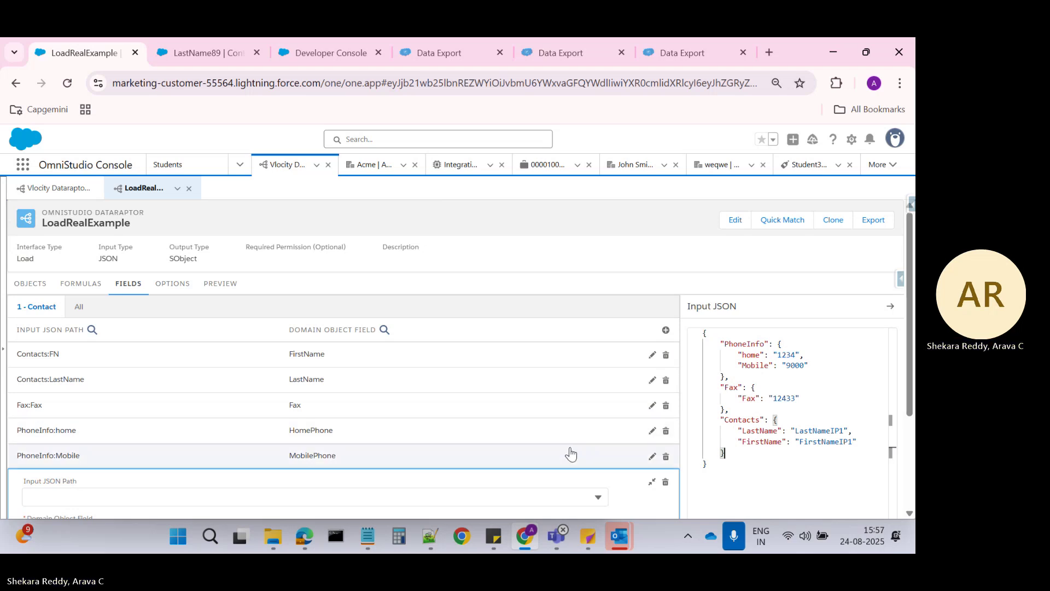
# Check the Contacts array in the sample JSON in Notepad++, and return to the DataRaptor's Birthdate mapping in the browser
pyautogui.click(430, 536)
pyautogui.doubleClick(102, 199)
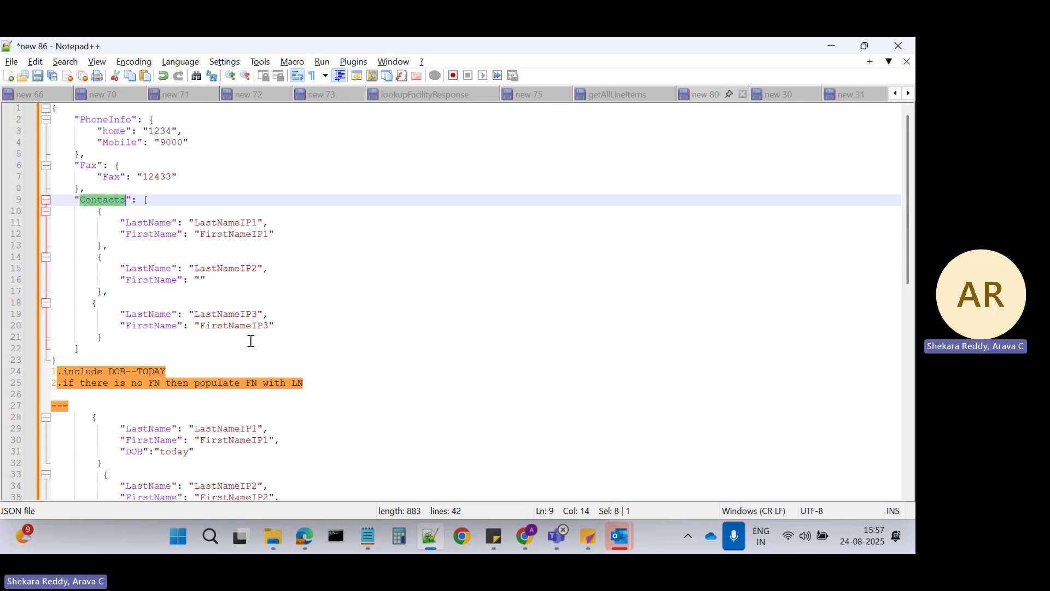
pyautogui.hotkey('alt', 'Tab')
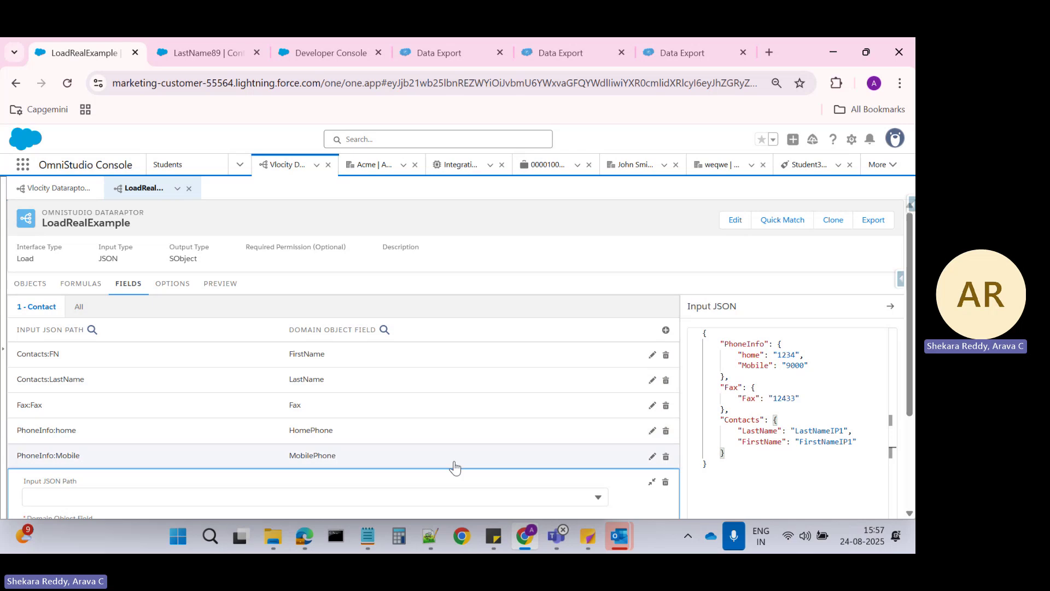
pyautogui.scroll(-1, 204, 443)
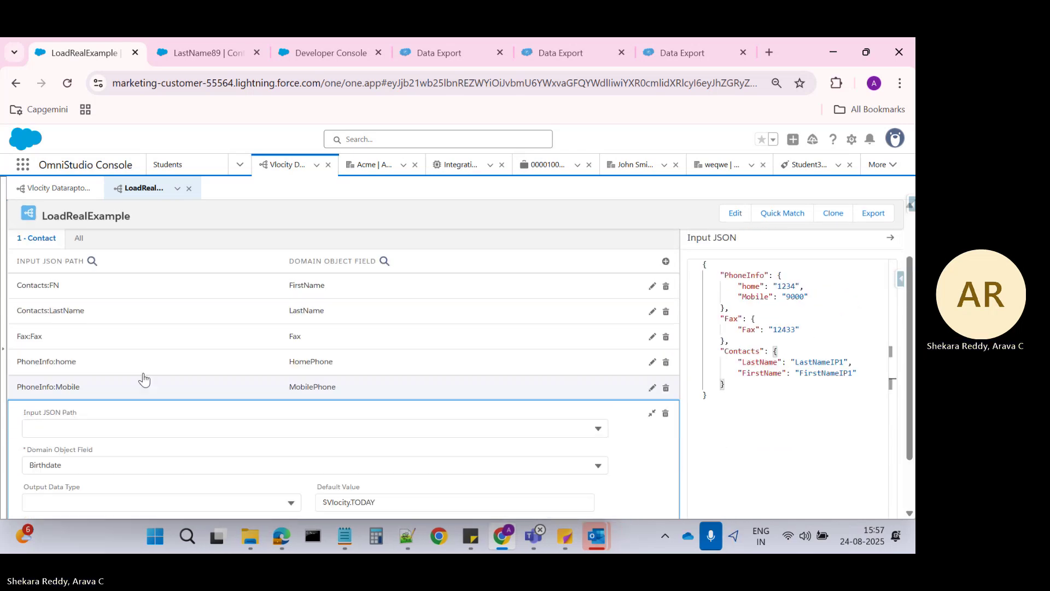
# Delete the empty second formula from the LoadRealExample DataRaptor and confirm the deletion
pyautogui.scroll(1, 113, 272)
pyautogui.click(82, 284)
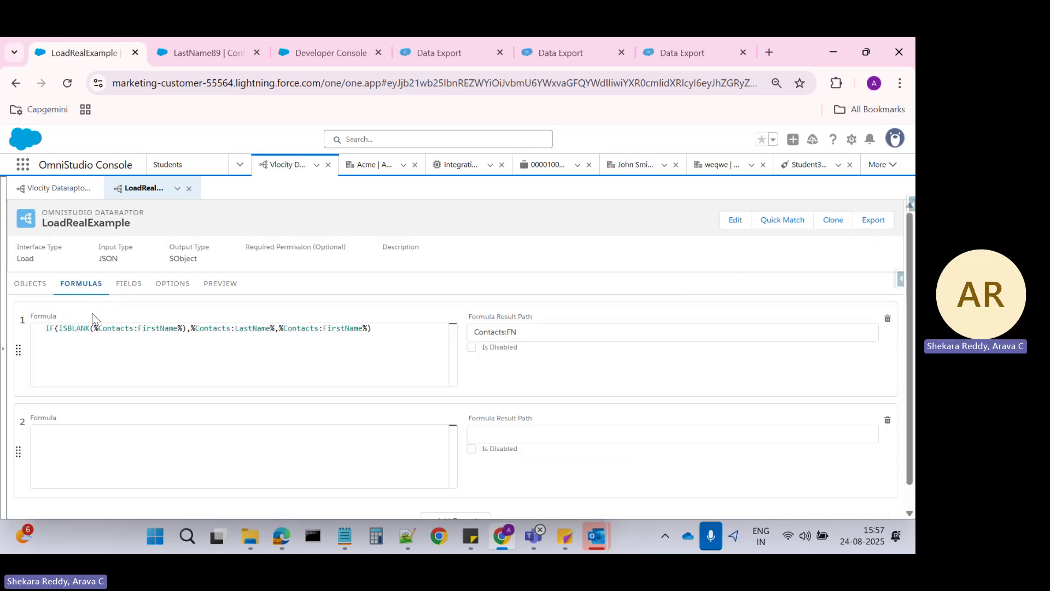
pyautogui.click(887, 419)
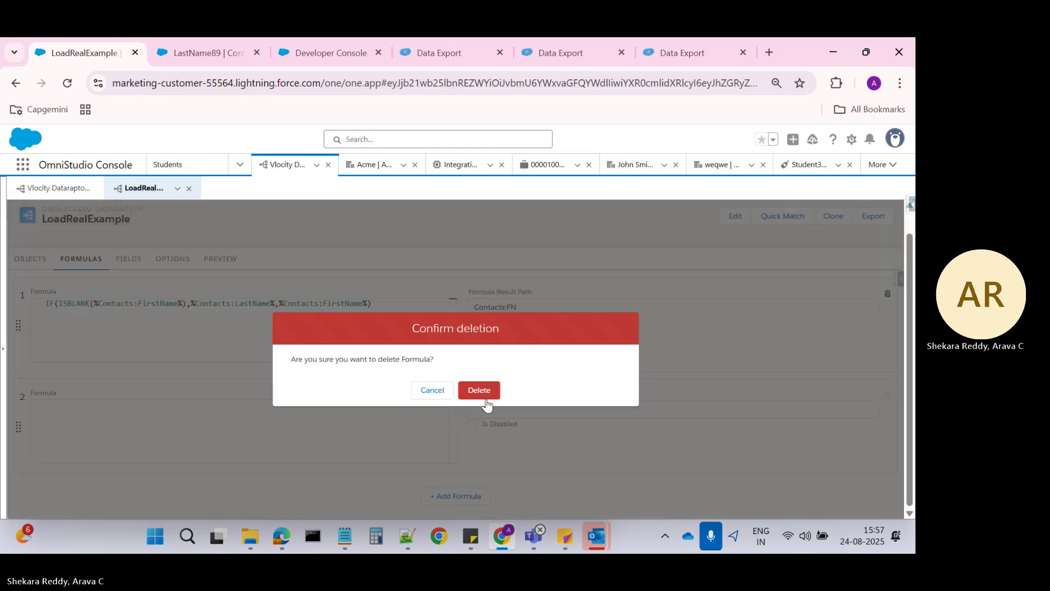
pyautogui.click(481, 397)
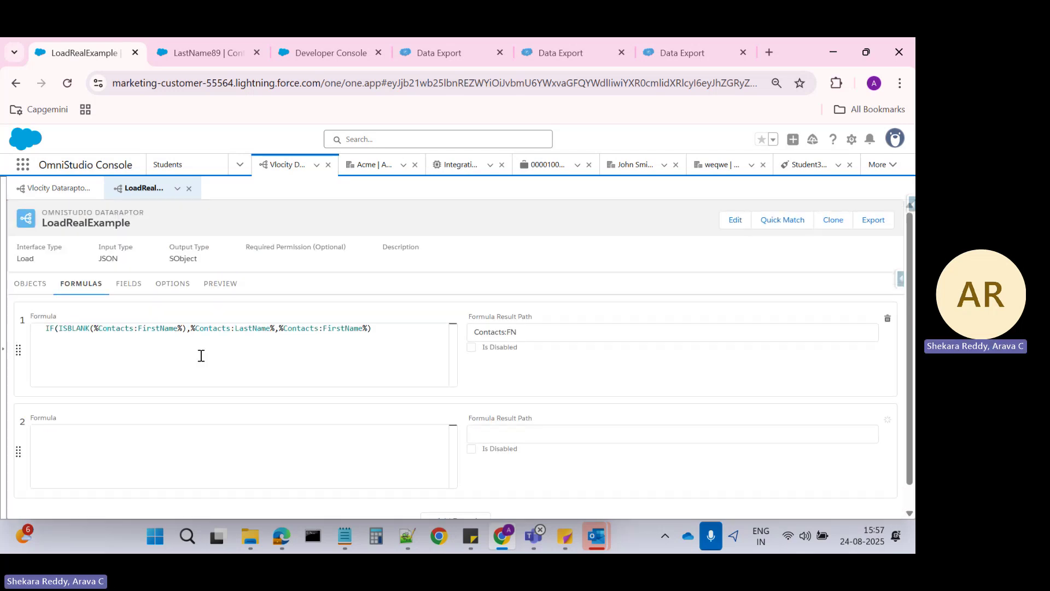
# Review the DataRaptor's field mappings and options, and check the Contacts array in the preview input
pyautogui.click(131, 284)
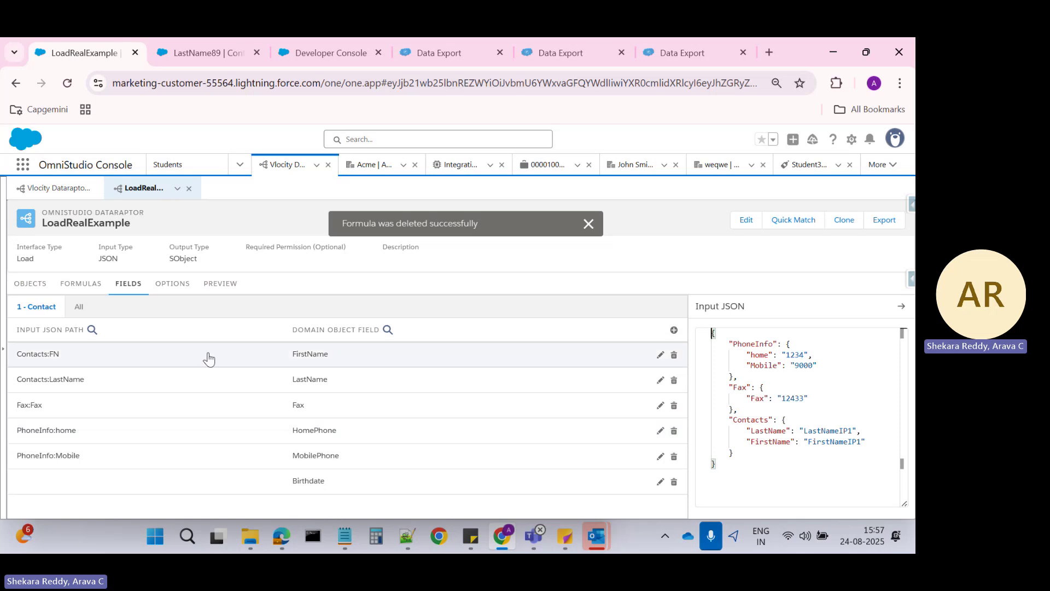
pyautogui.click(191, 285)
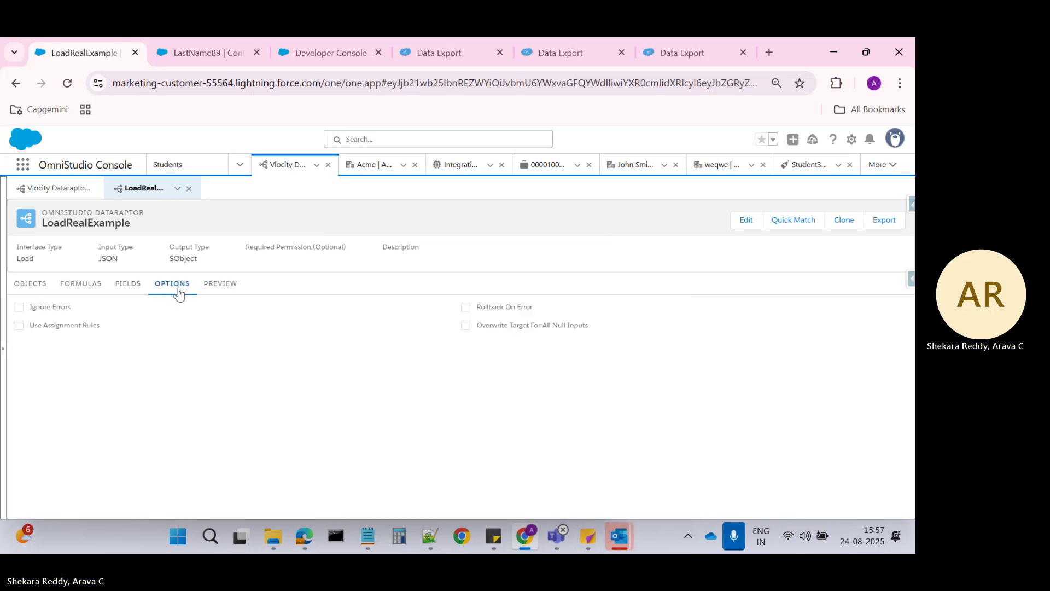
pyautogui.click(227, 290)
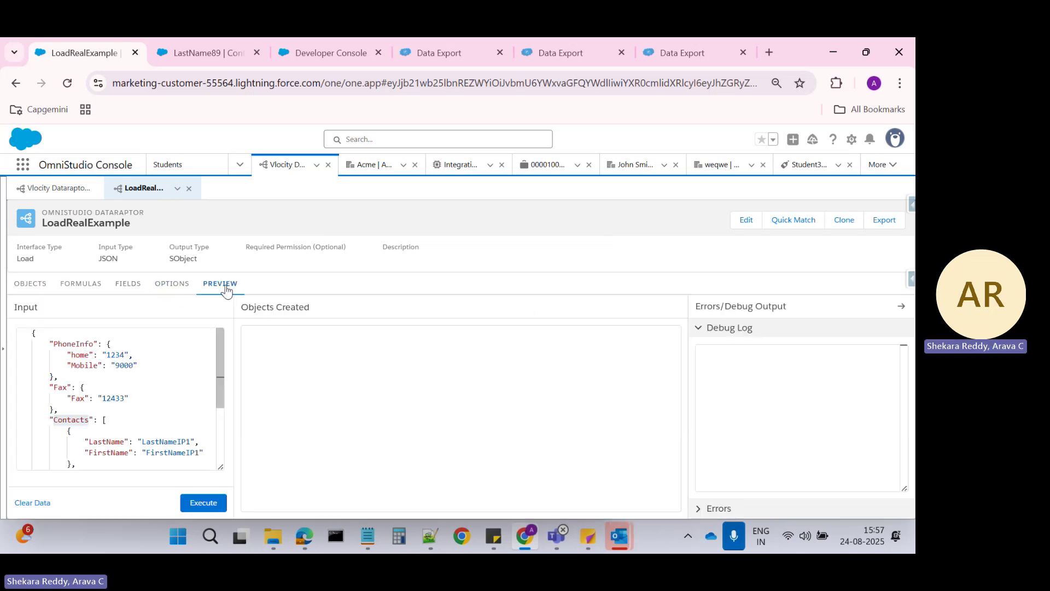
pyautogui.scroll(-3, 125, 378)
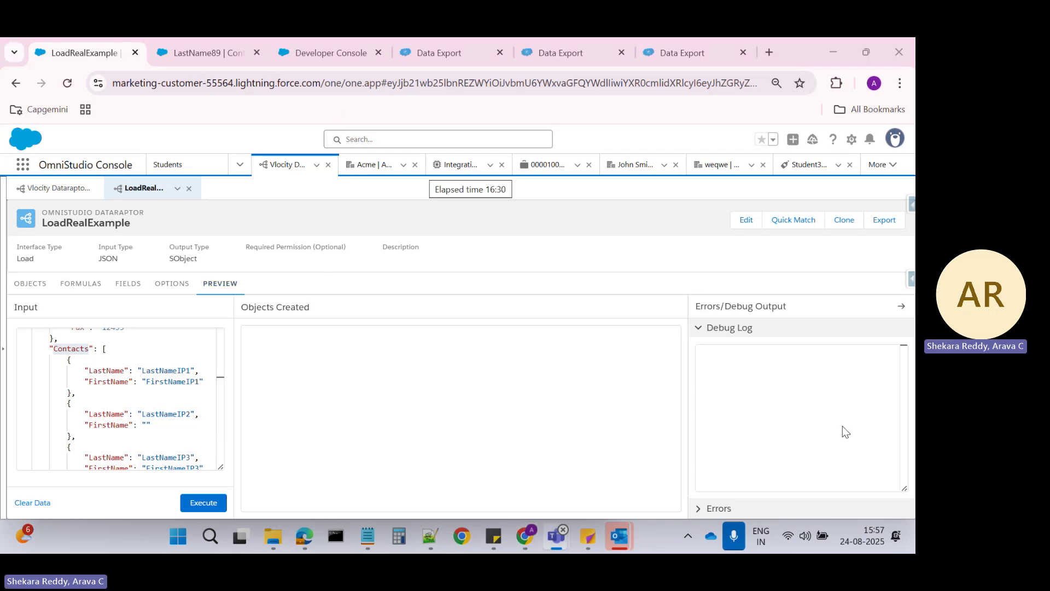
# Switch to the Salesforce Inspector Data Export page, run the existing Contact query, and add FirstName and Fax to its selected fields
pyautogui.click(425, 52)
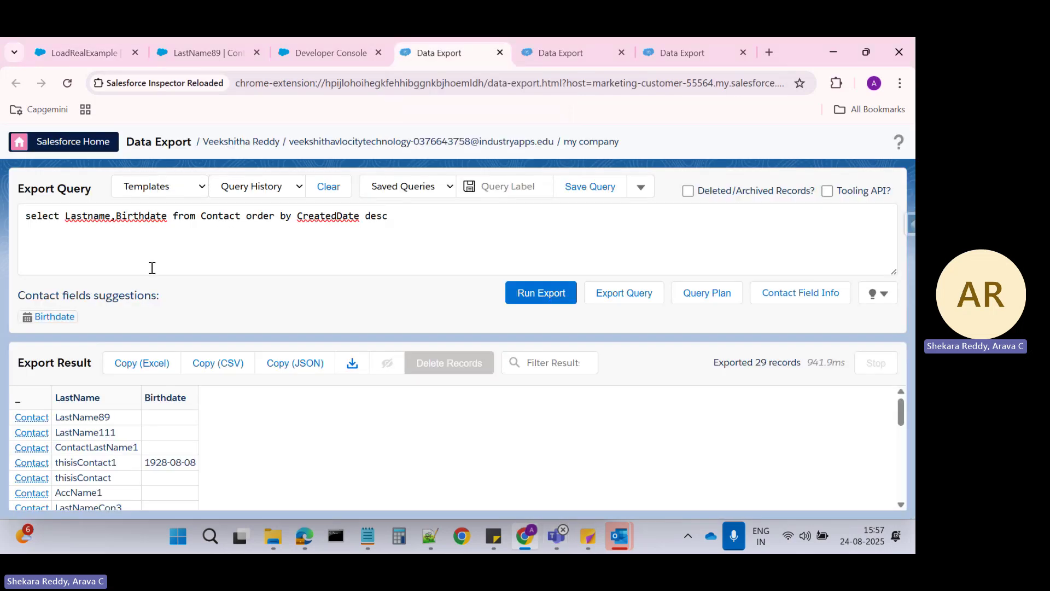
pyautogui.click(537, 290)
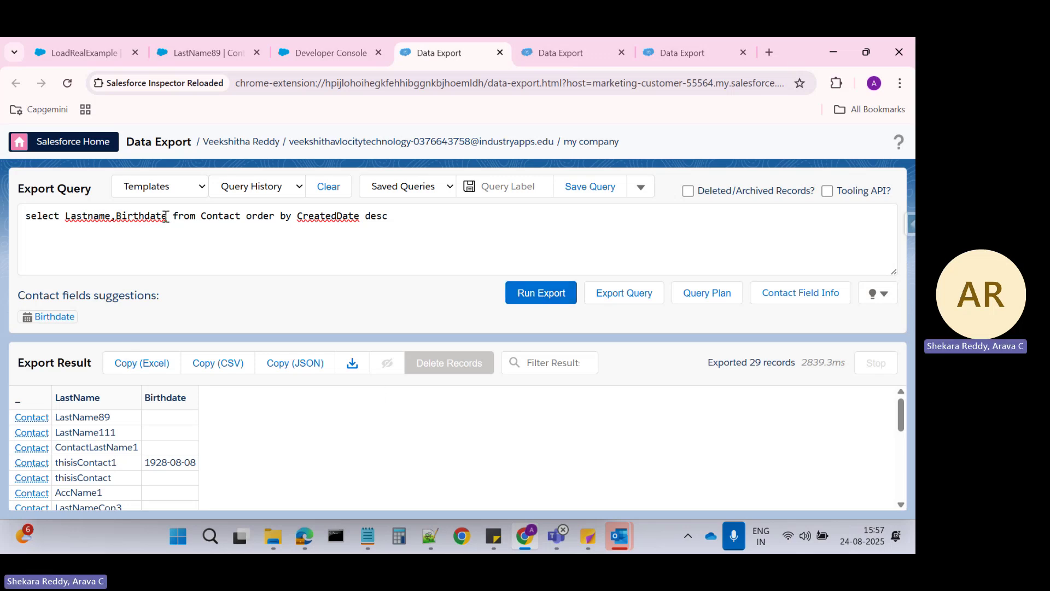
pyautogui.click(115, 218)
pyautogui.press('BackSpace')
pyautogui.write(', ')
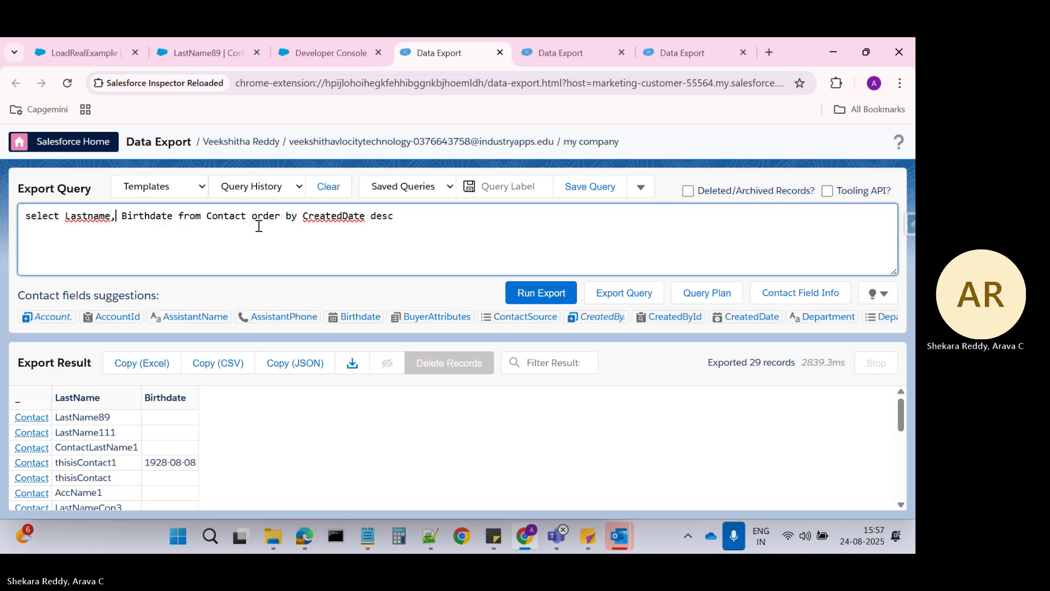
pyautogui.write('firs')
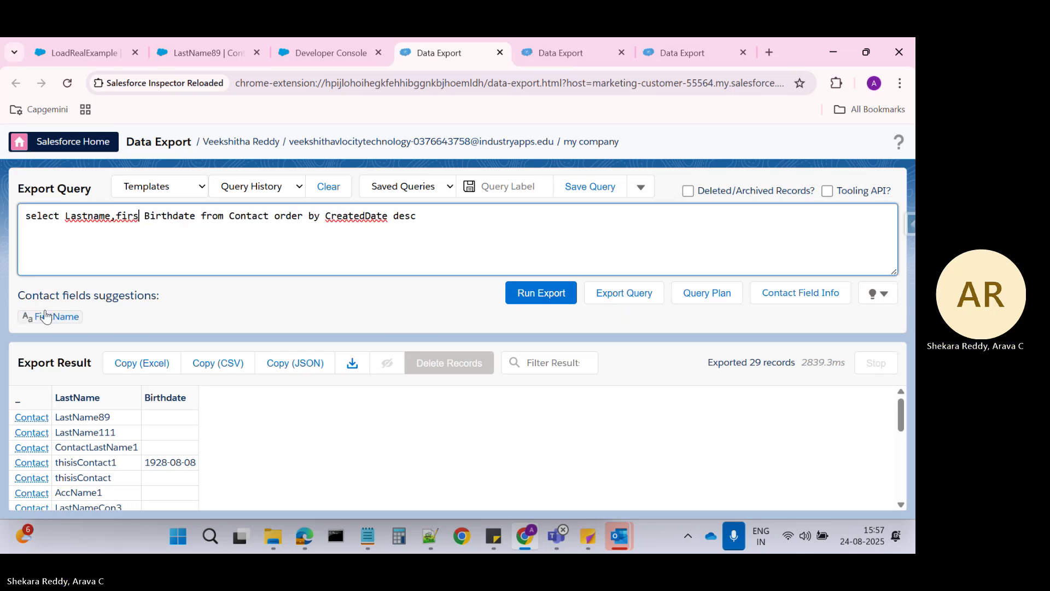
pyautogui.click(46, 316)
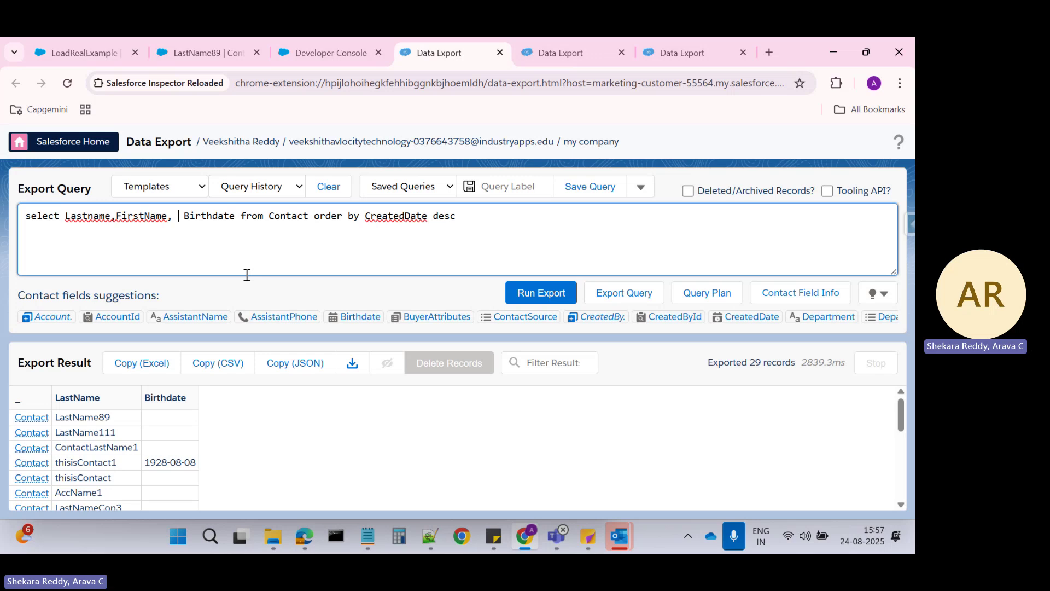
pyautogui.write('fax')
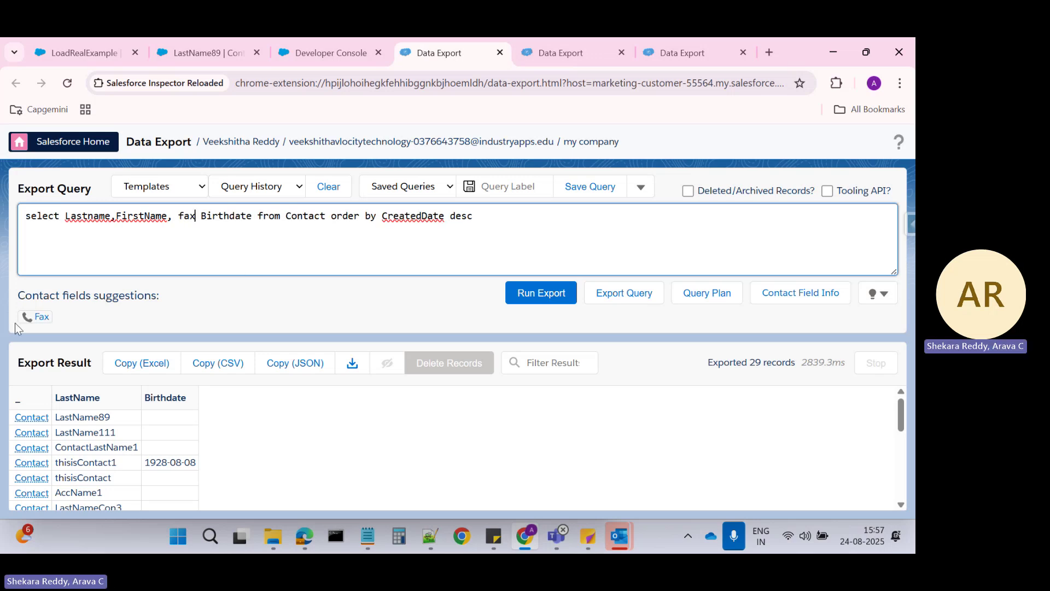
pyautogui.click(36, 317)
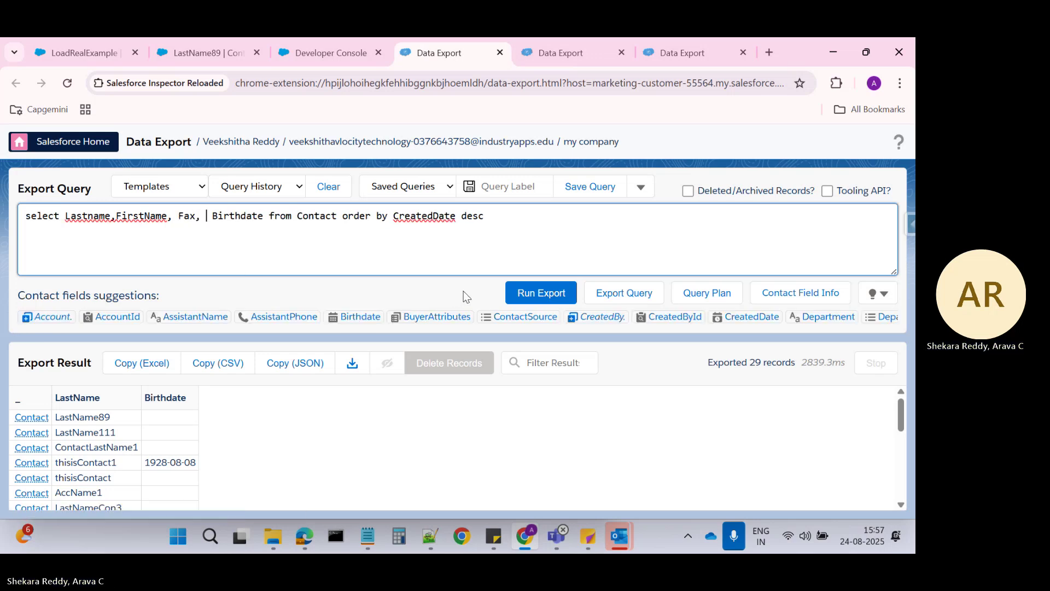
# Add HomePhone and MobilePhone to the Contact query before Birthdate, run the export and check the record count
pyautogui.write('ho')
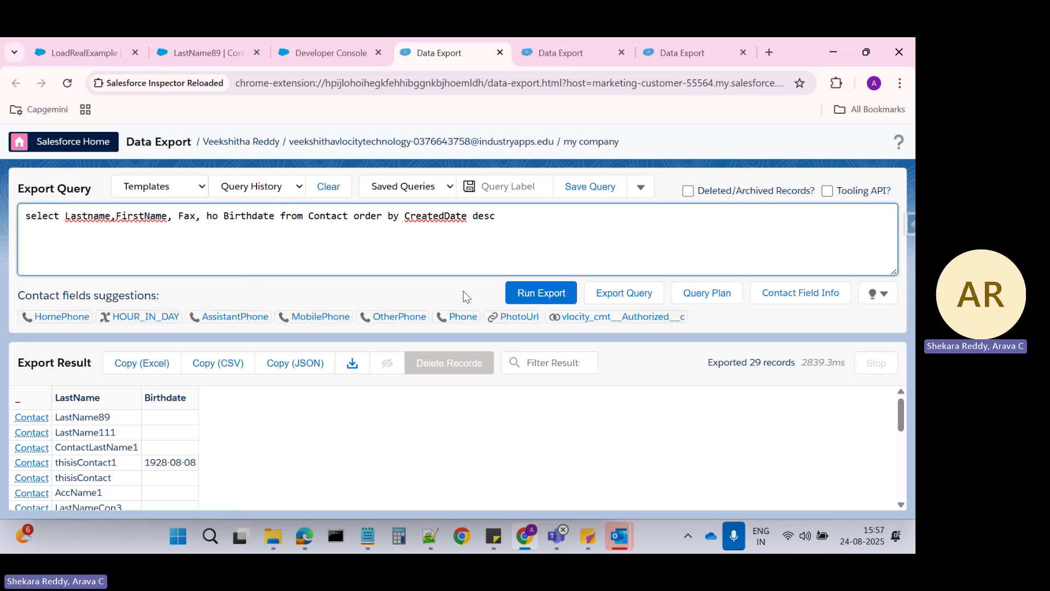
pyautogui.click(50, 317)
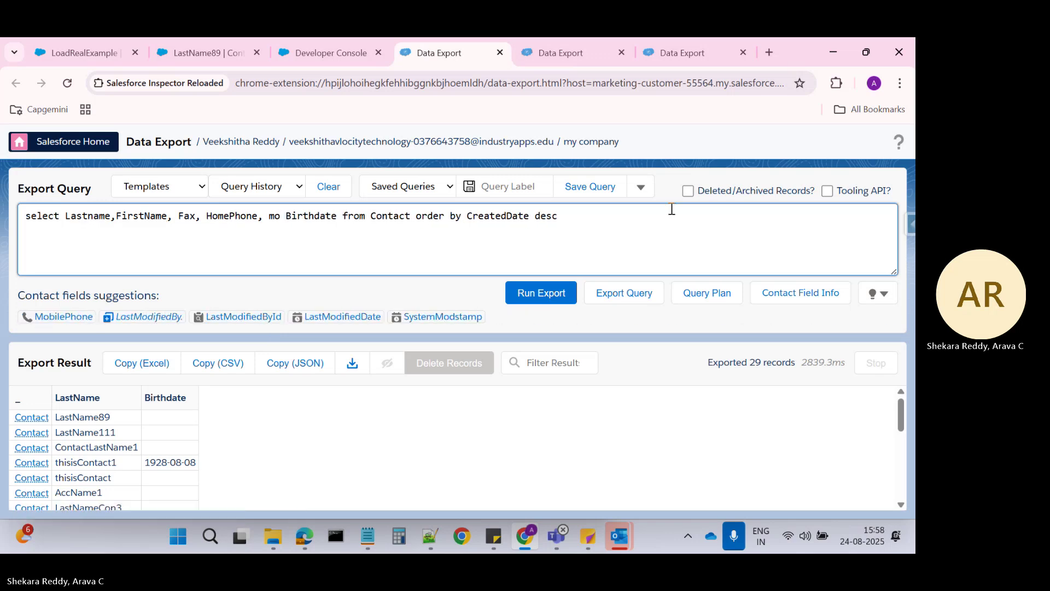
pyautogui.click(68, 318)
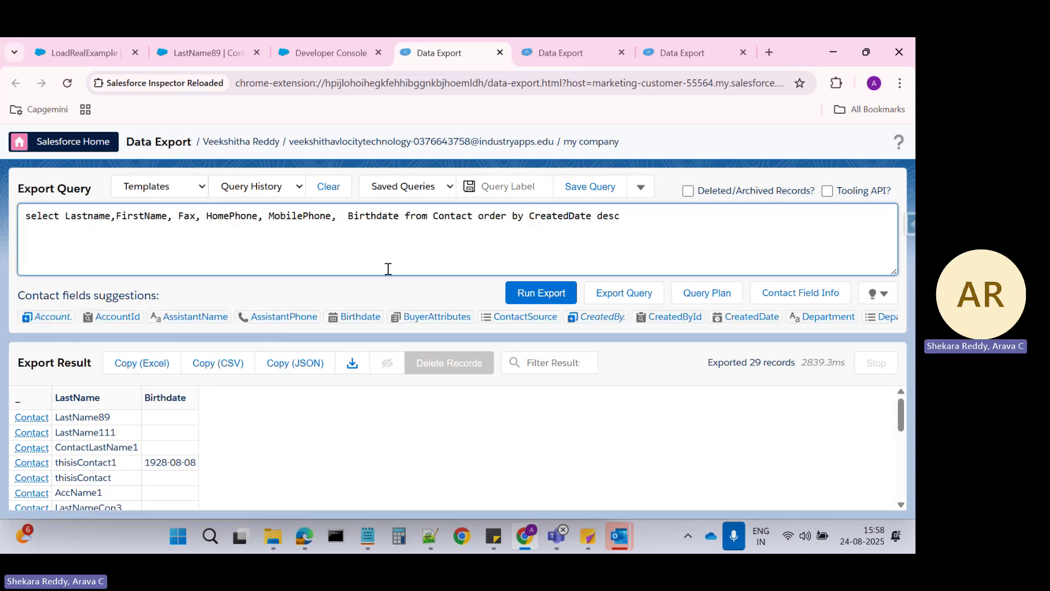
pyautogui.click(541, 294)
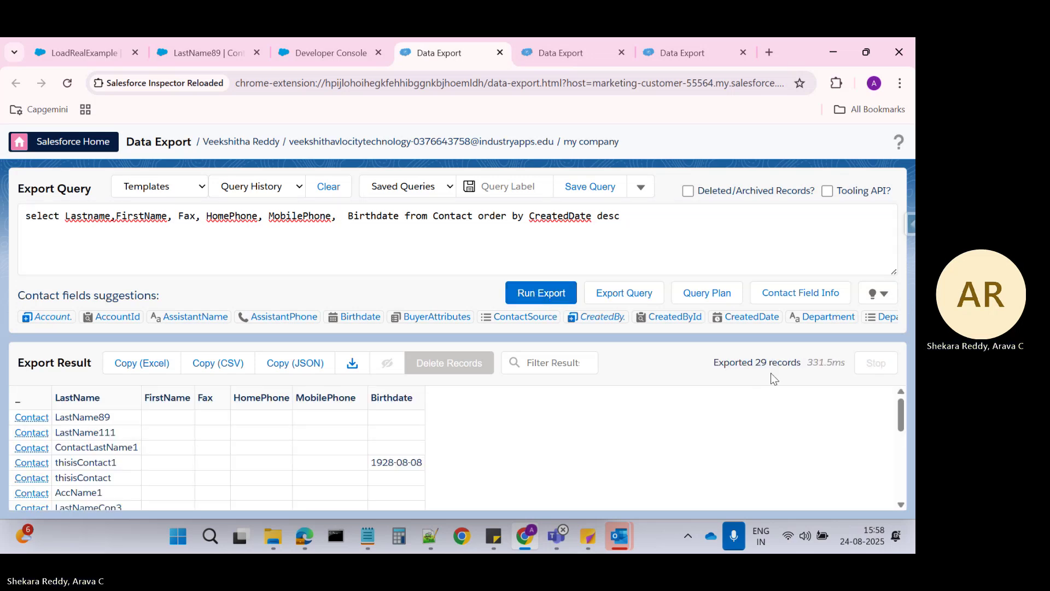
pyautogui.doubleClick(760, 365)
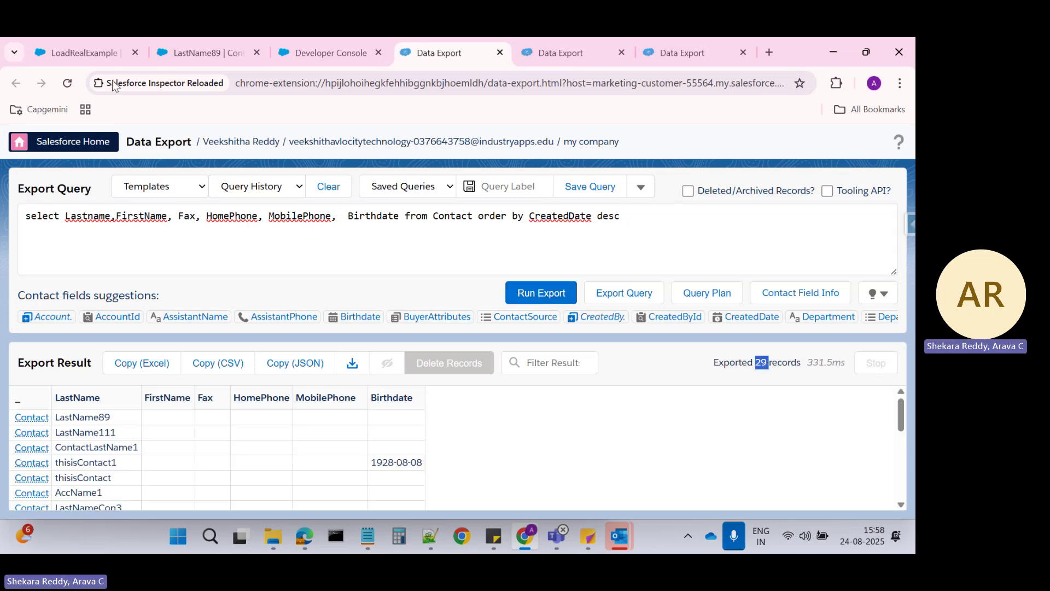
# Return to the LoadRealExample preview, check the phone, fax and Contacts input JSON, and execute the DataRaptor
pyautogui.click(97, 46)
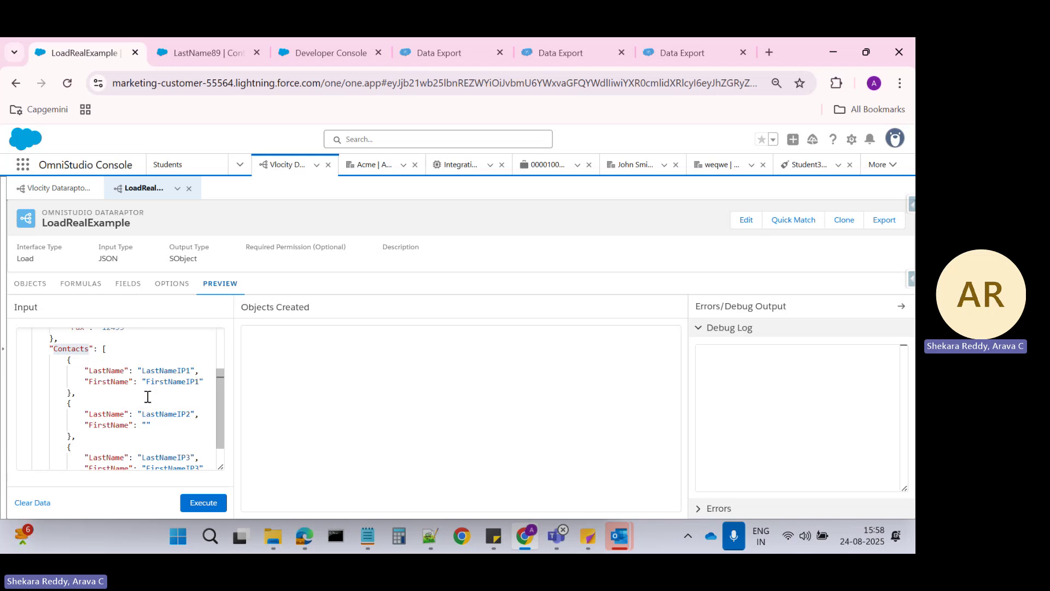
pyautogui.scroll(2, 143, 399)
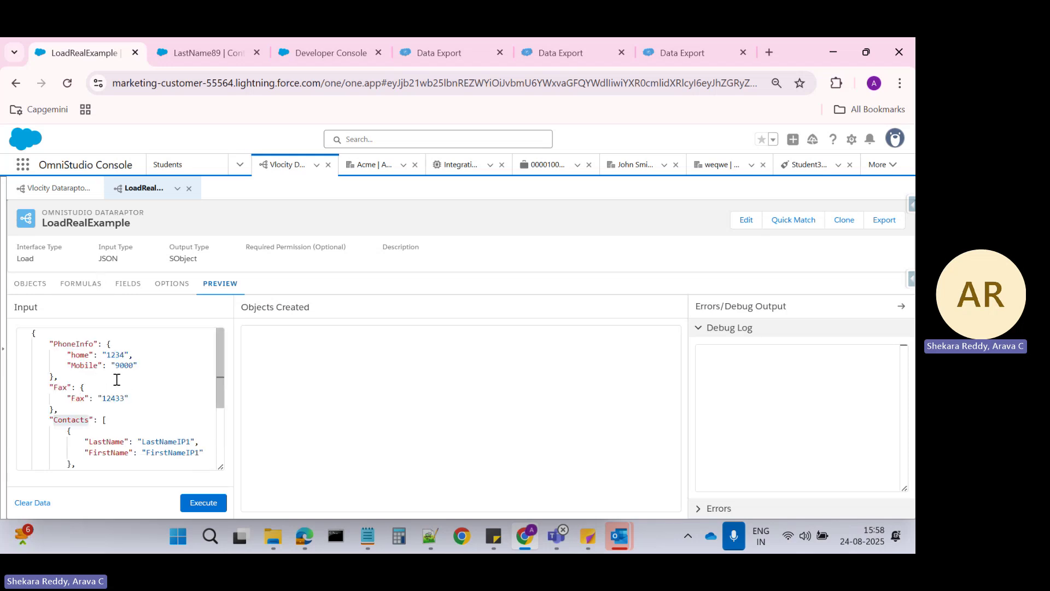
pyautogui.scroll(-3, 109, 393)
pyautogui.scroll(1, 125, 361)
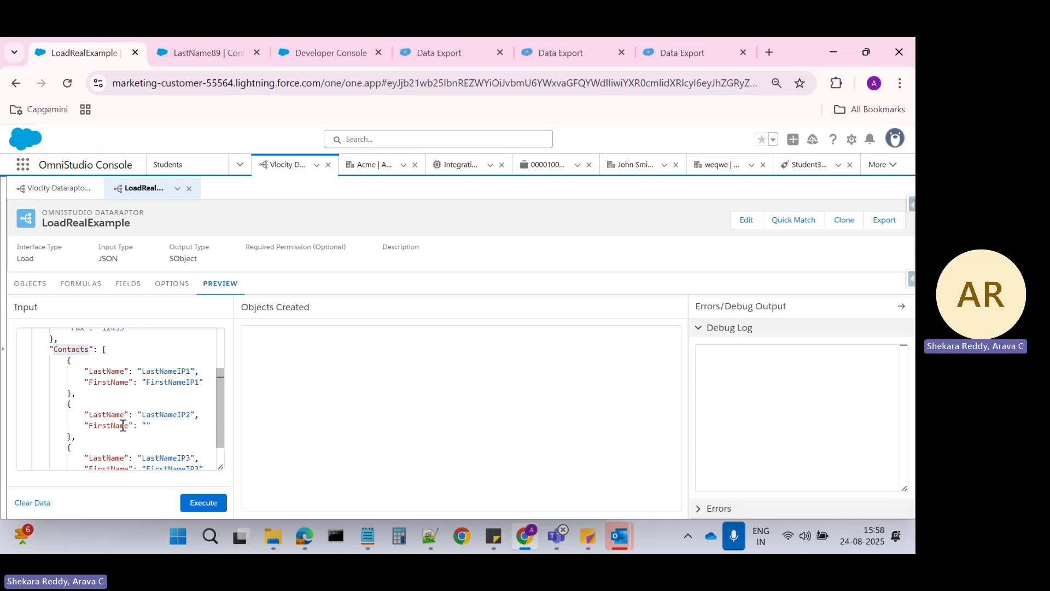
pyautogui.click(99, 424)
pyautogui.scroll(-1, 158, 417)
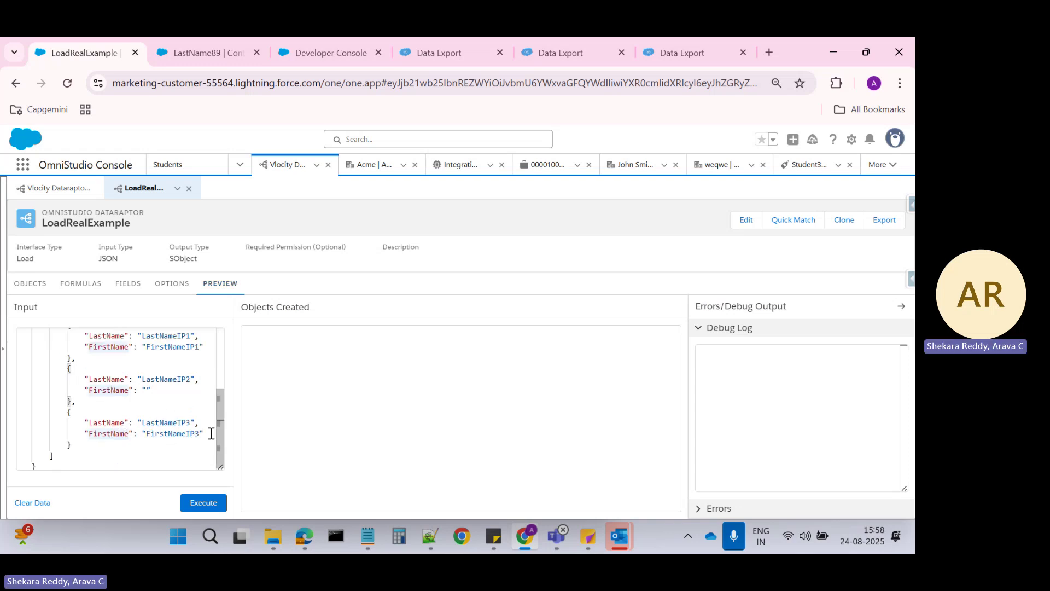
pyautogui.scroll(3, 219, 383)
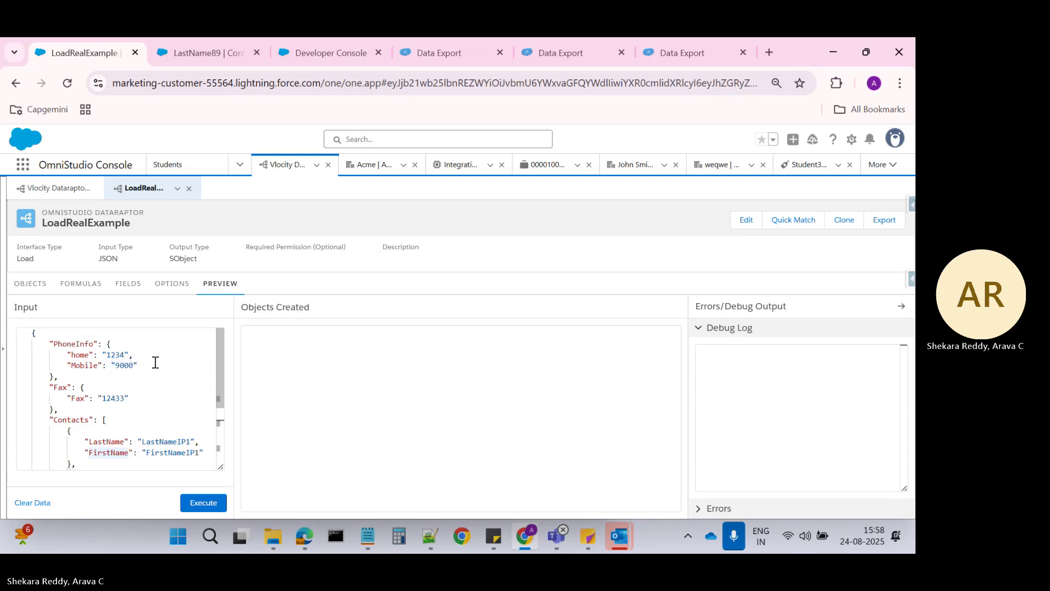
pyautogui.scroll(-3, 164, 415)
pyautogui.click(203, 502)
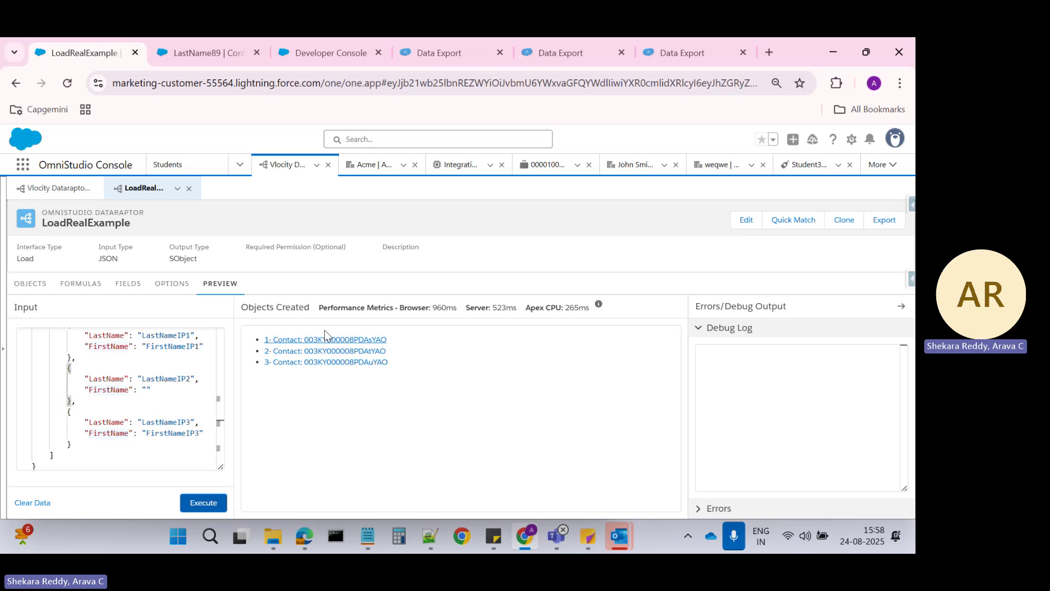
# Rerun the Contact query in Data Export and compare the exported mobile phone values with the sample JSON in Notepad++
pyautogui.click(431, 53)
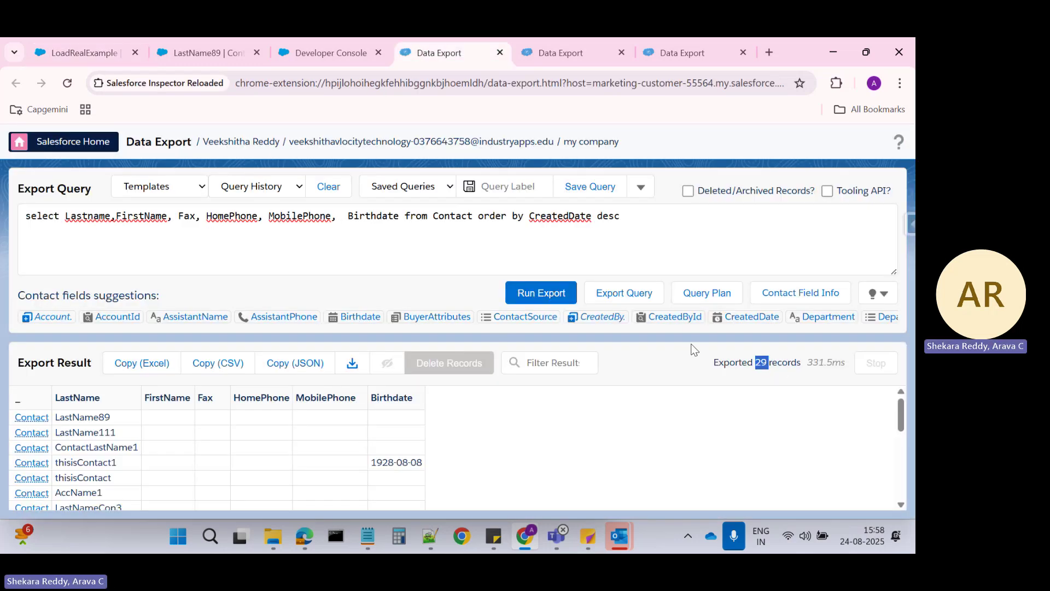
pyautogui.click(543, 298)
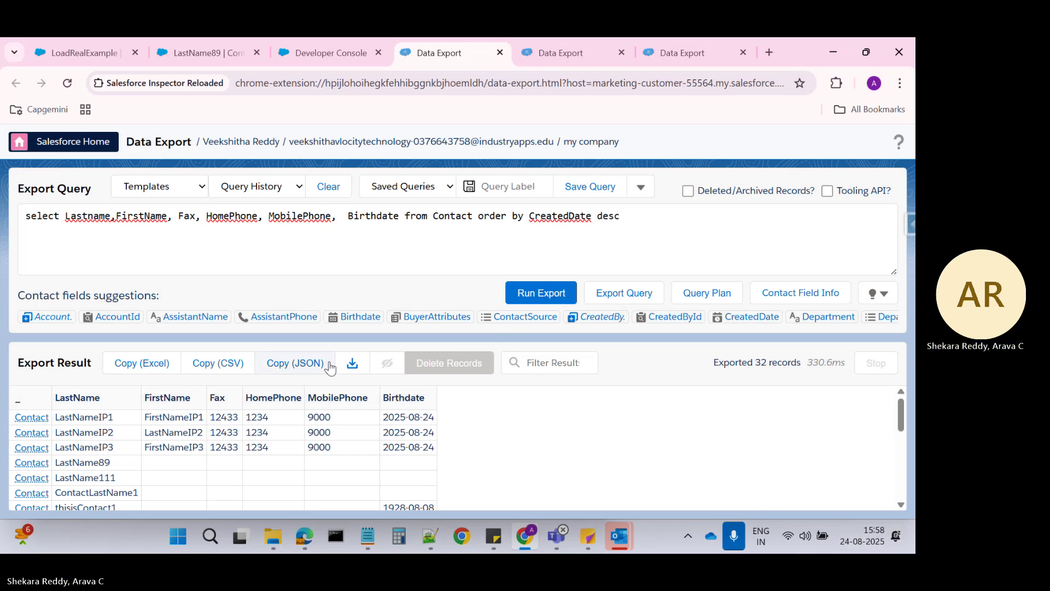
pyautogui.click(430, 536)
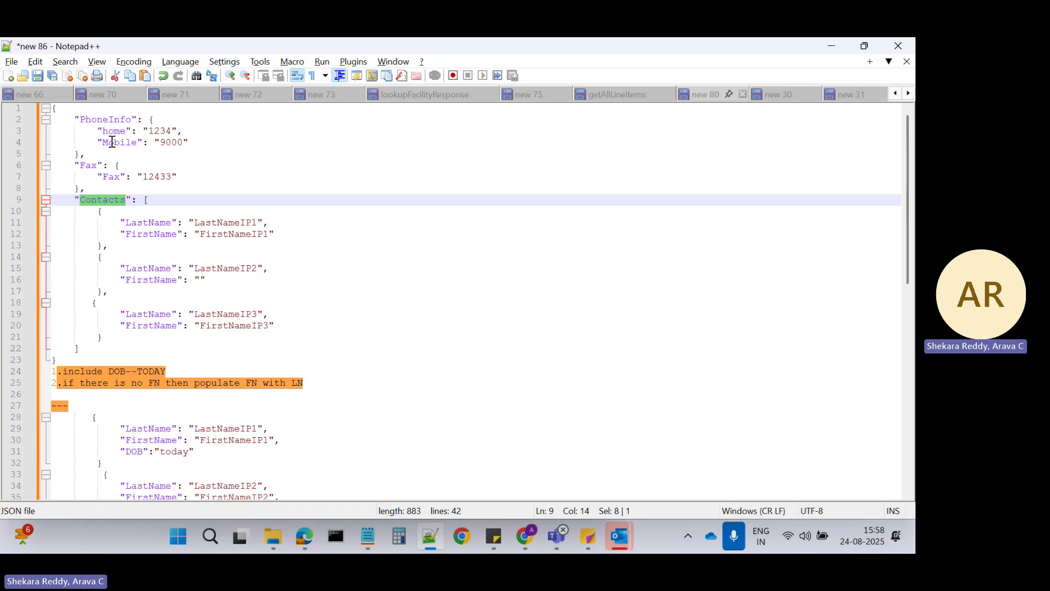
pyautogui.click(176, 142)
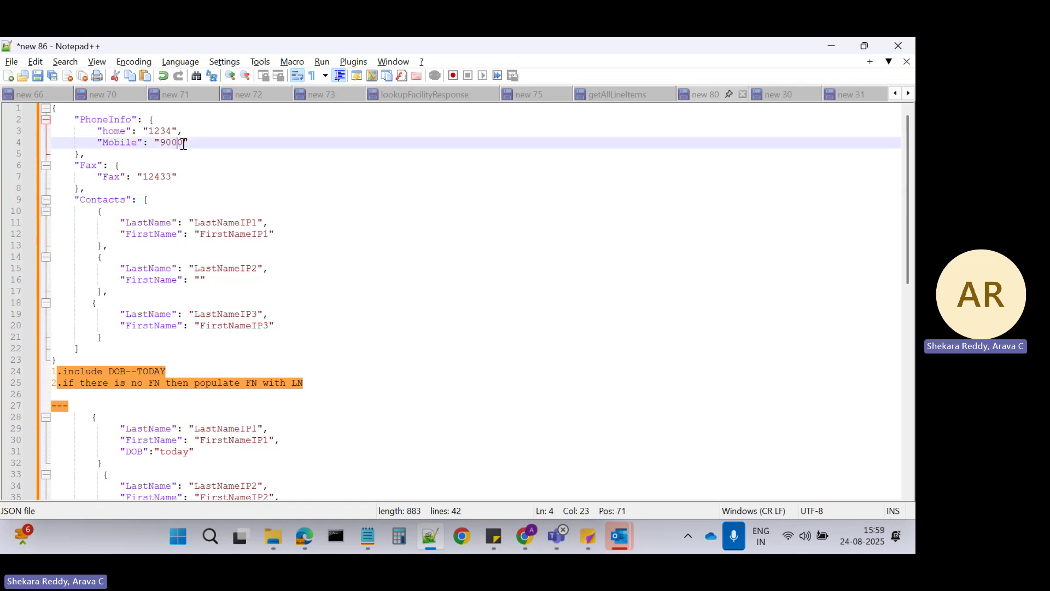
pyautogui.doubleClick(179, 143)
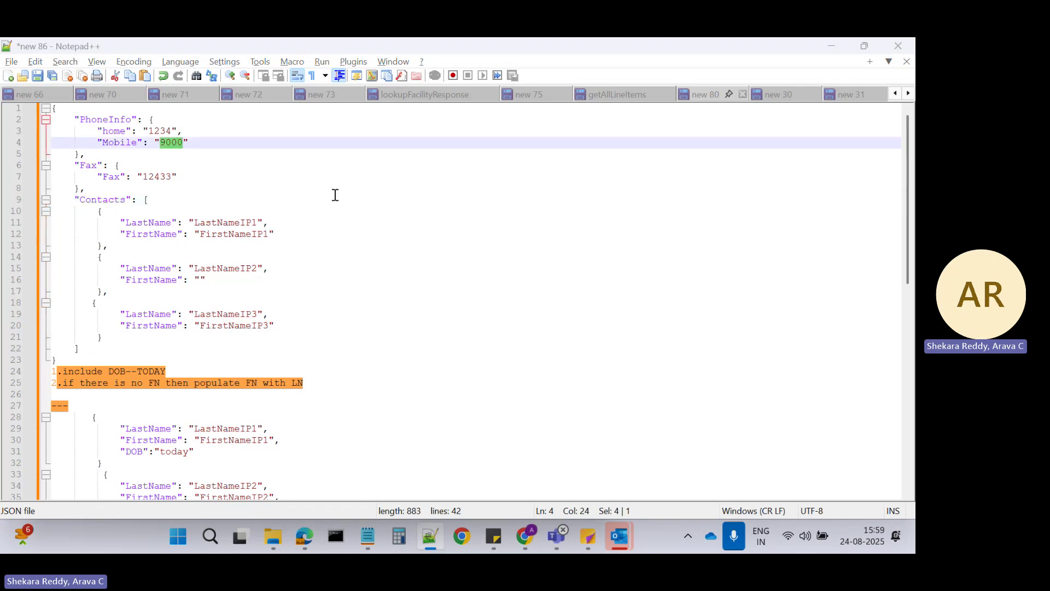
pyautogui.hotkey('alt', 'Tab')
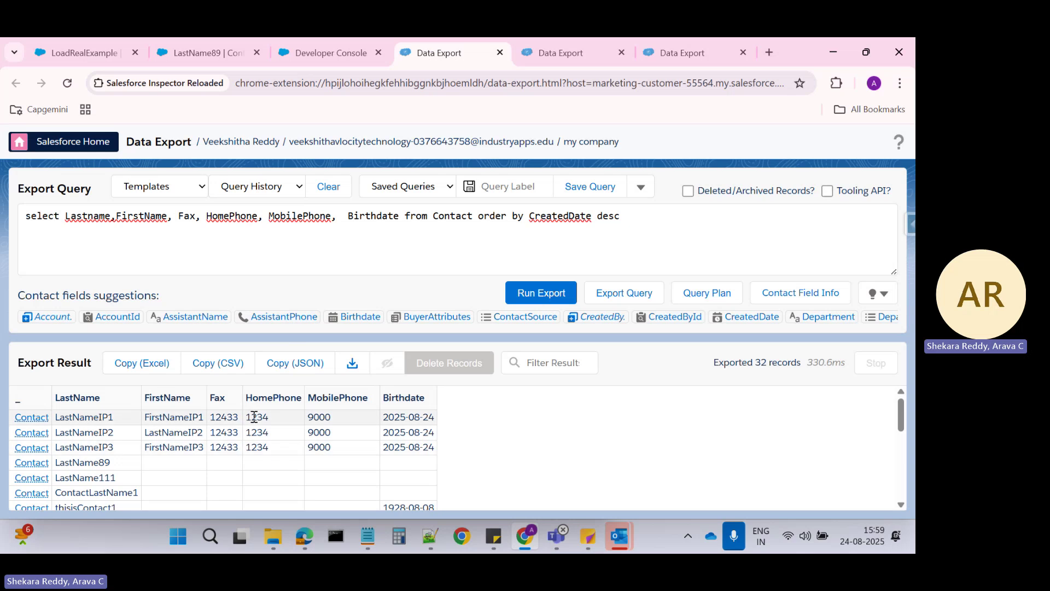
# Compare the Fax value and the second contact's LastName in the Notepad++ JSON with the exported Contact records
pyautogui.hotkey('alt', 'Tab')
pyautogui.doubleClick(158, 176)
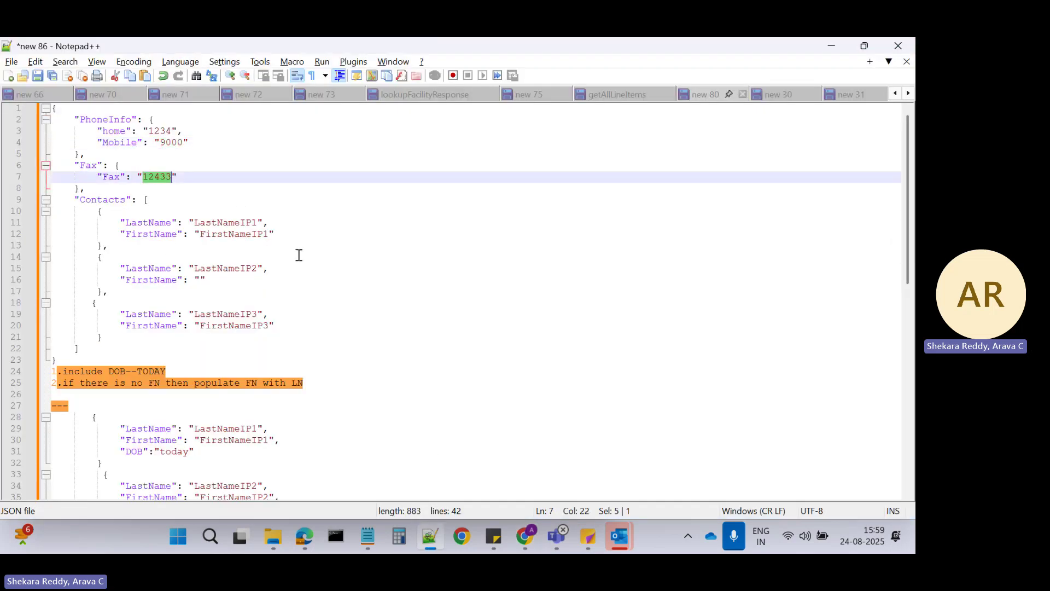
pyautogui.hotkey('alt', 'Tab')
pyautogui.hotkey('alt', 'Tab')
pyautogui.hotkey('alt', 'Tab')
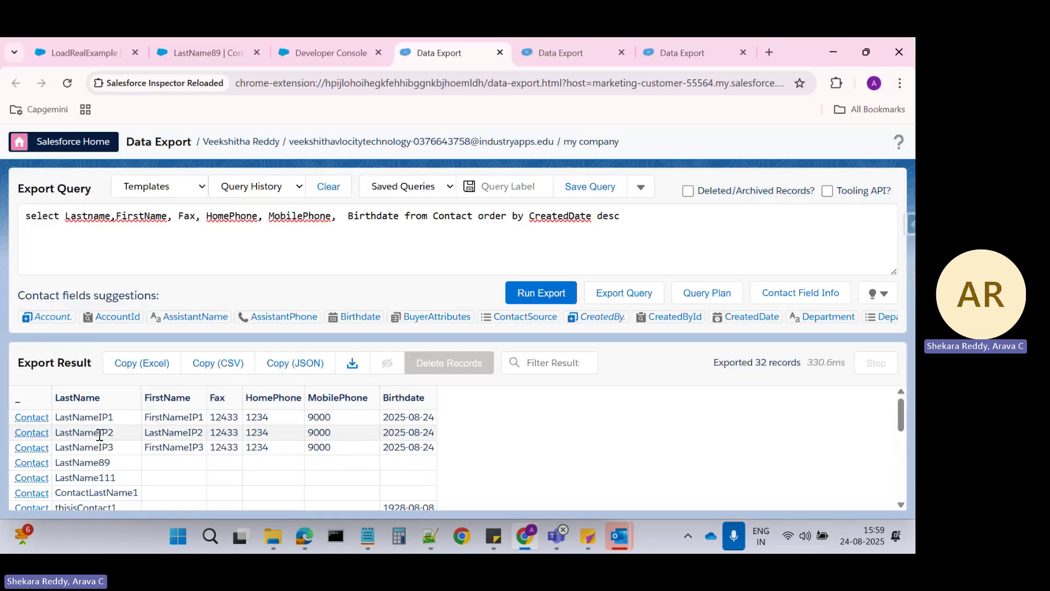
pyautogui.hotkey('alt', 'Tab')
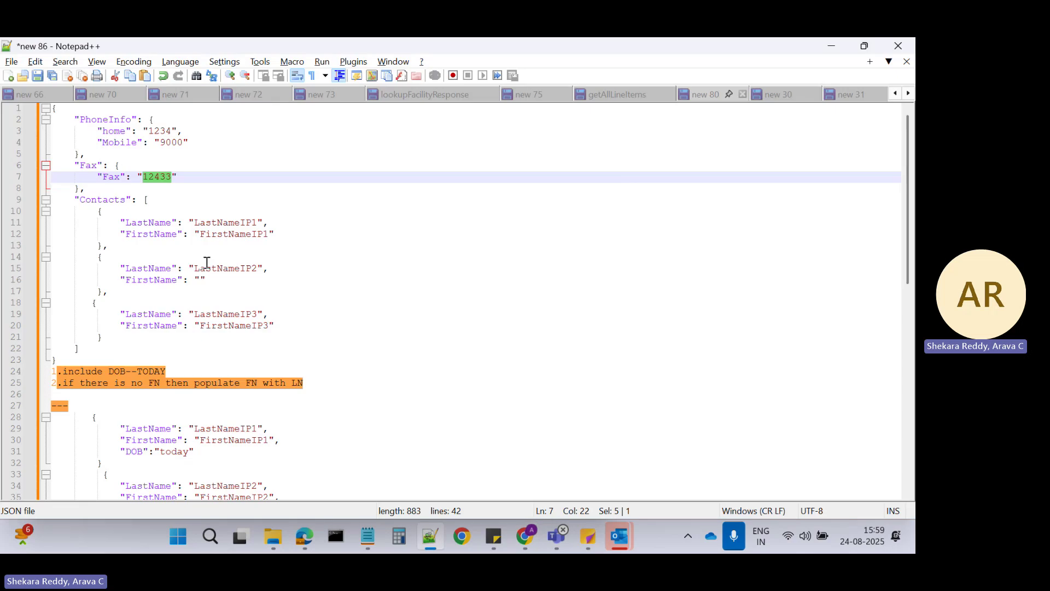
pyautogui.doubleClick(224, 267)
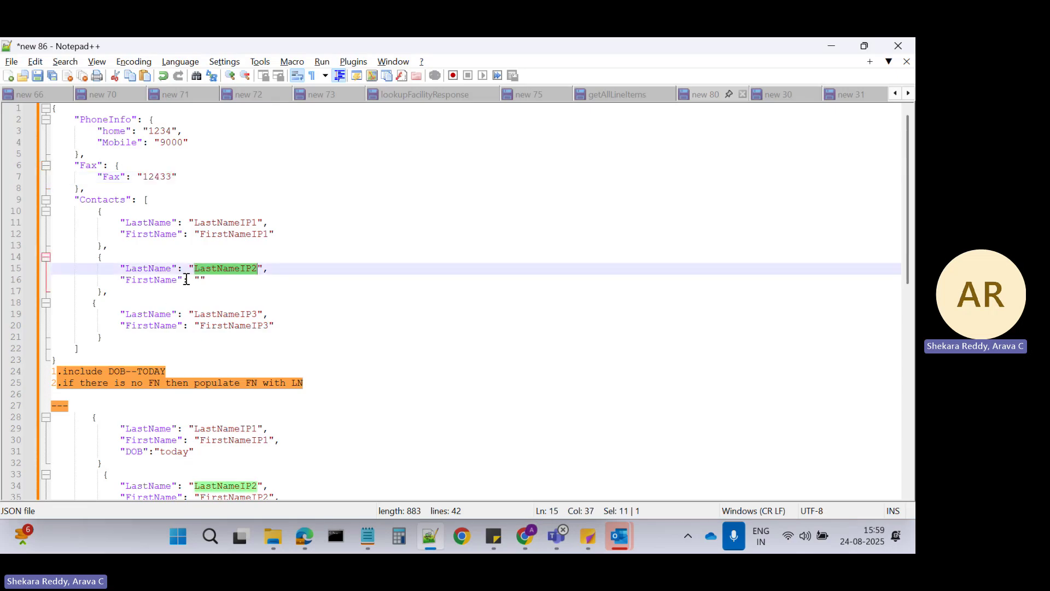
# Compare the exported Contact records with the input contacts and the DOB and first-name requirements in the Notepad++ JSON
pyautogui.hotkey('alt', 'Tab')
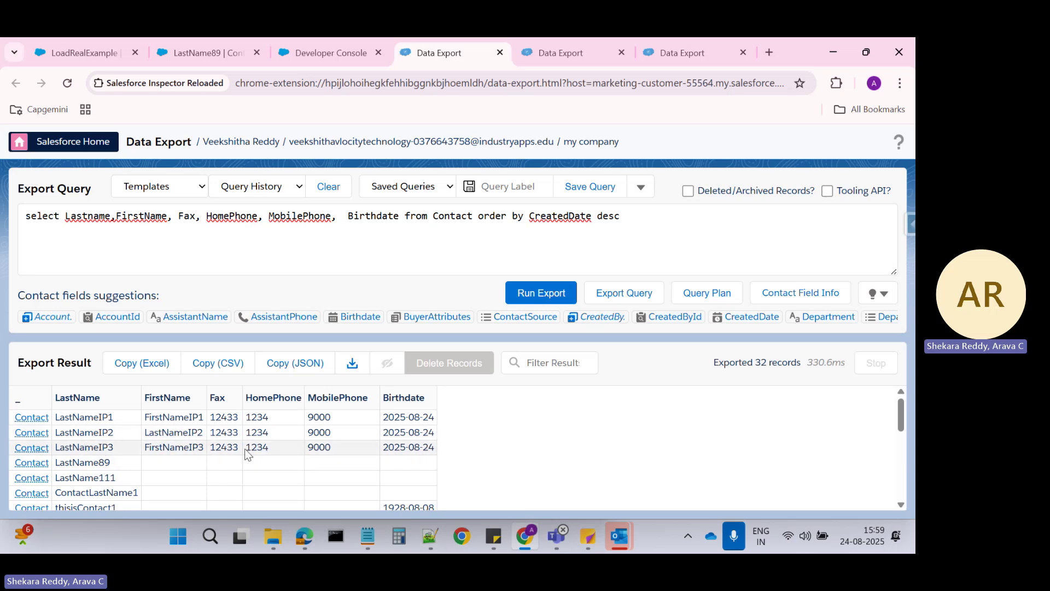
pyautogui.hotkey('alt', 'Tab')
pyautogui.scroll(-2, 207, 370)
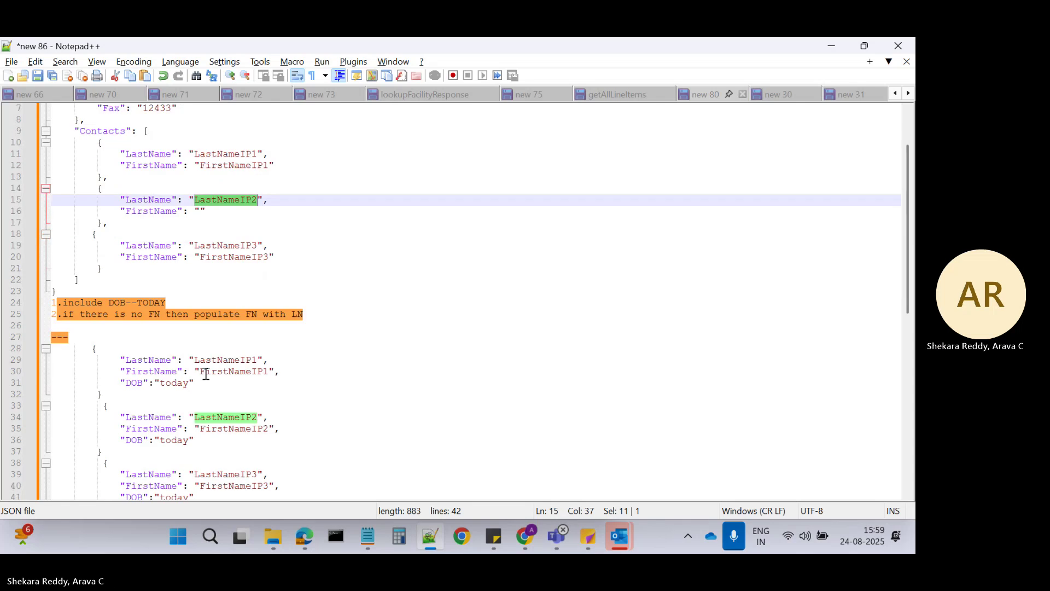
pyautogui.scroll(2, 207, 373)
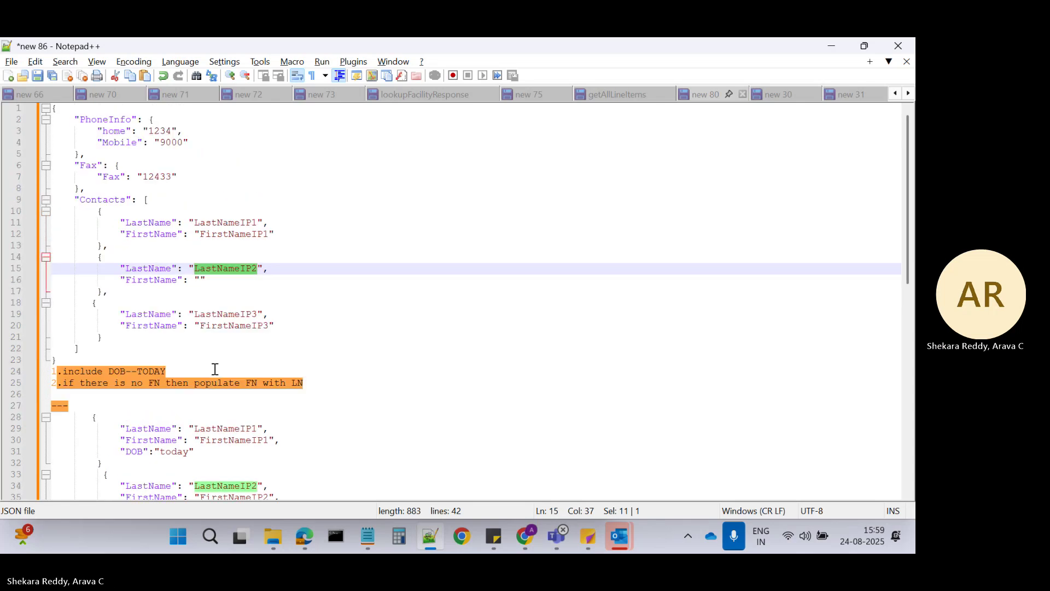
pyautogui.click(357, 323)
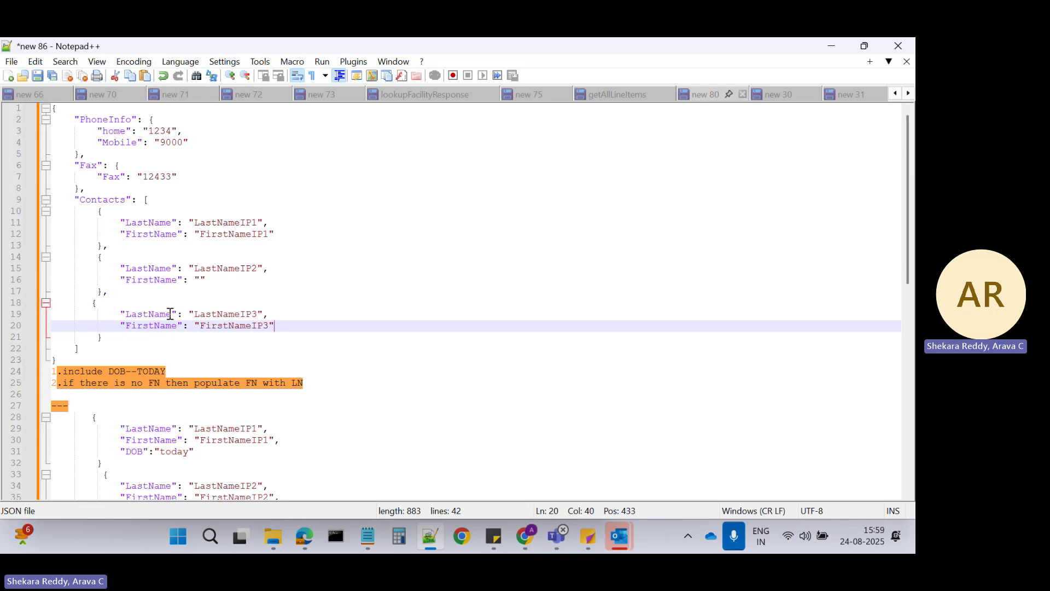
pyautogui.click(60, 360)
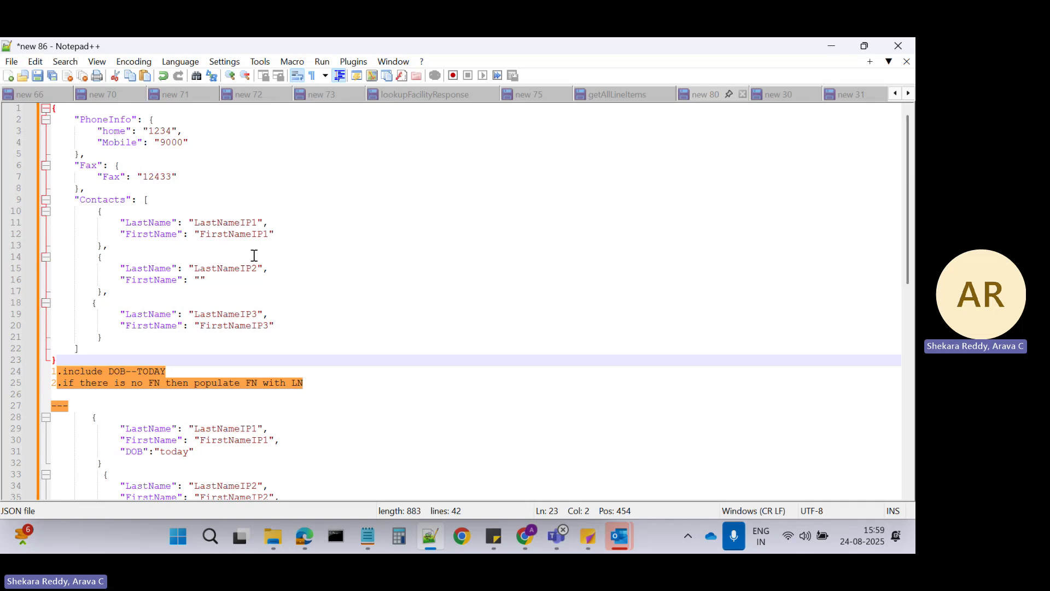
pyautogui.click(303, 287)
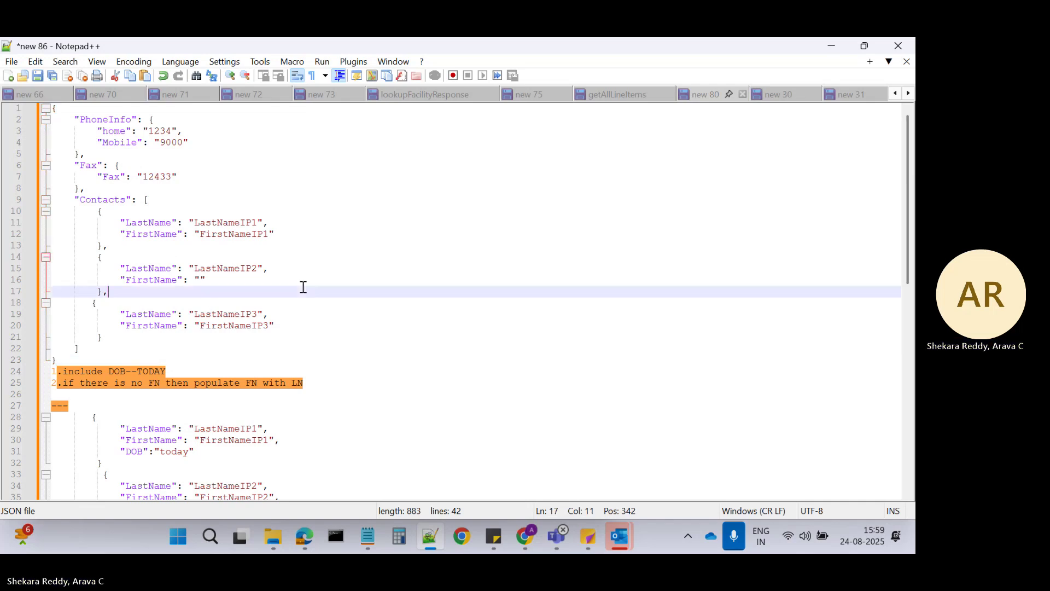
# Return to LoadRealExample in the browser and add a second formula, $Vlocity.TODAY
pyautogui.press('alt')
pyautogui.hotkey('alt', 'Tab')
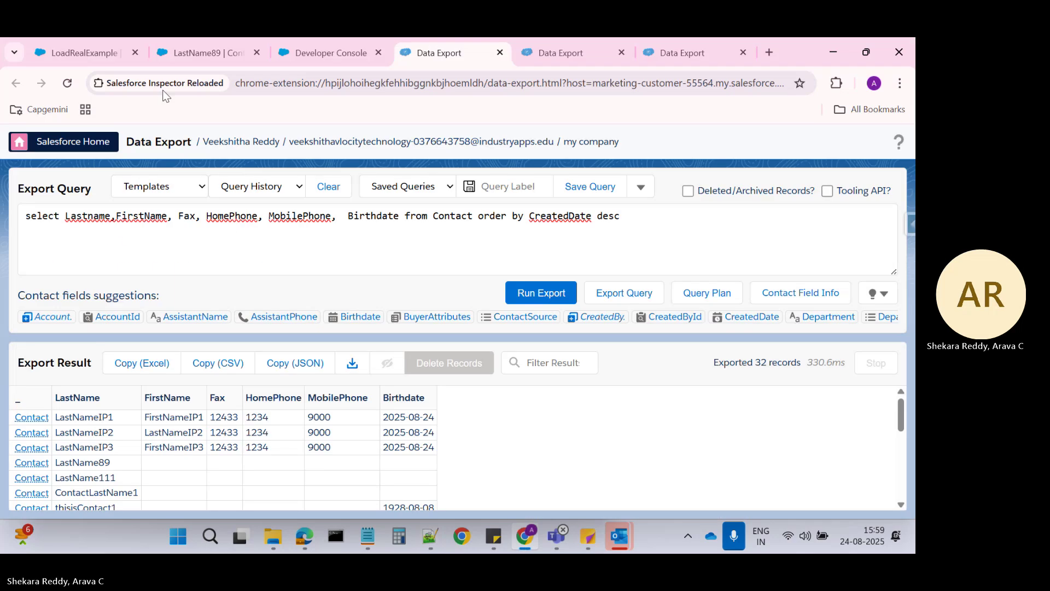
pyautogui.click(86, 51)
pyautogui.scroll(-1, 135, 365)
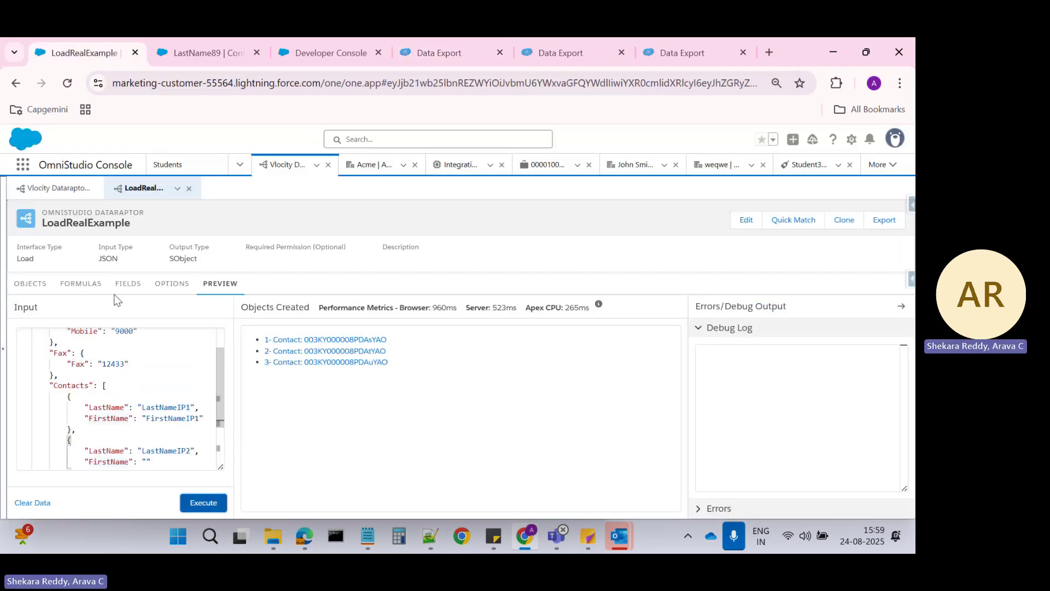
pyautogui.click(82, 288)
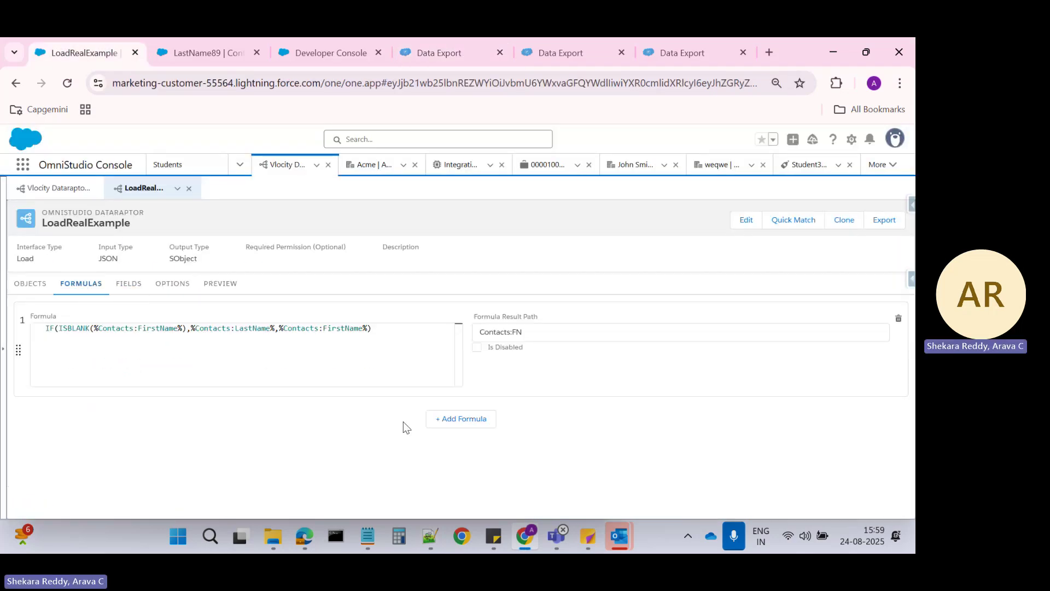
pyautogui.click(445, 425)
pyautogui.click(108, 456)
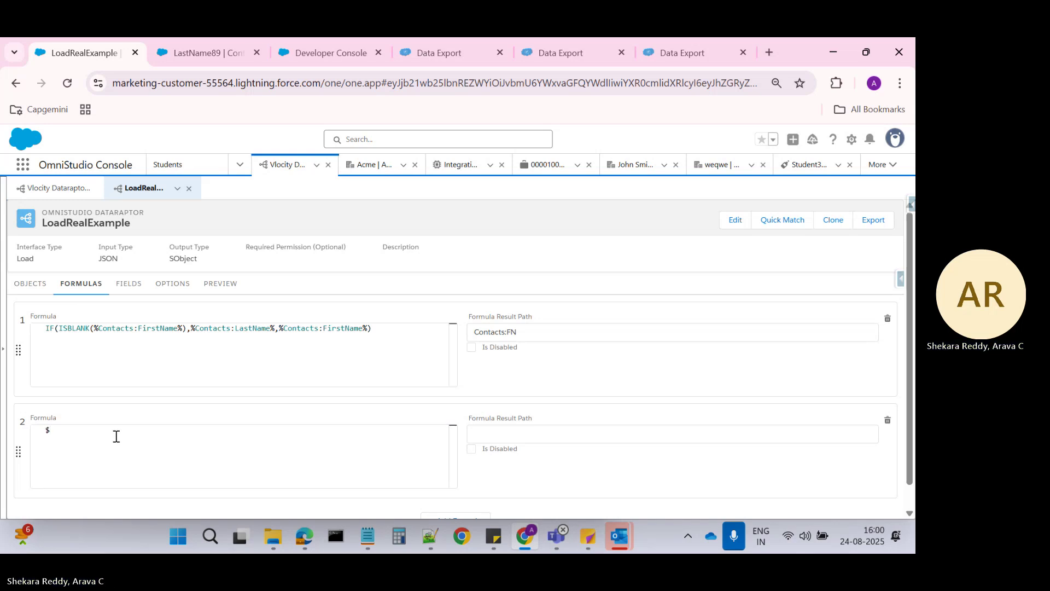
pyautogui.write('Vlocity')
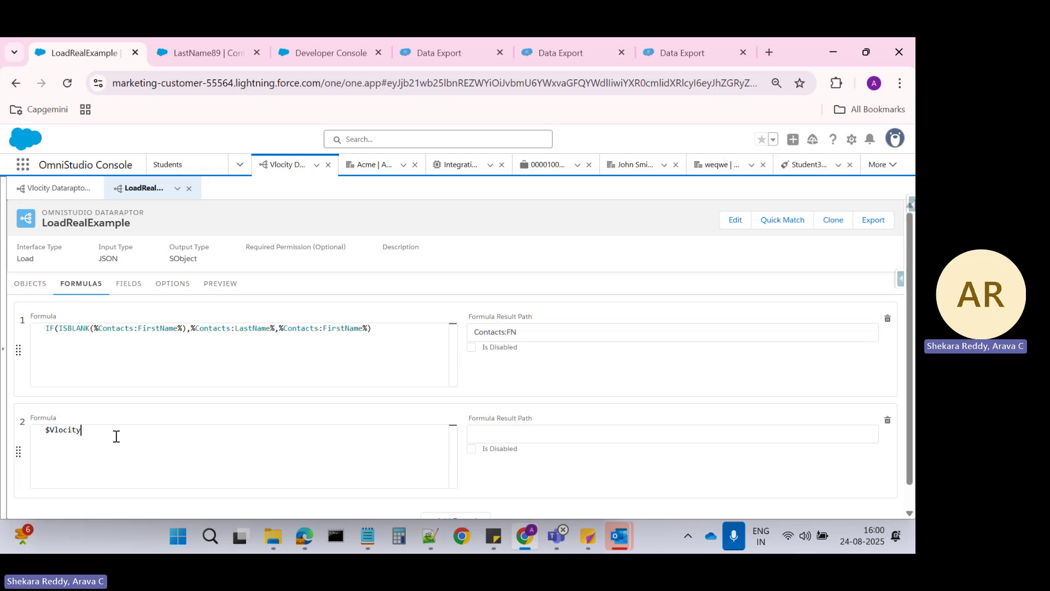
pyautogui.write('.TODAT')
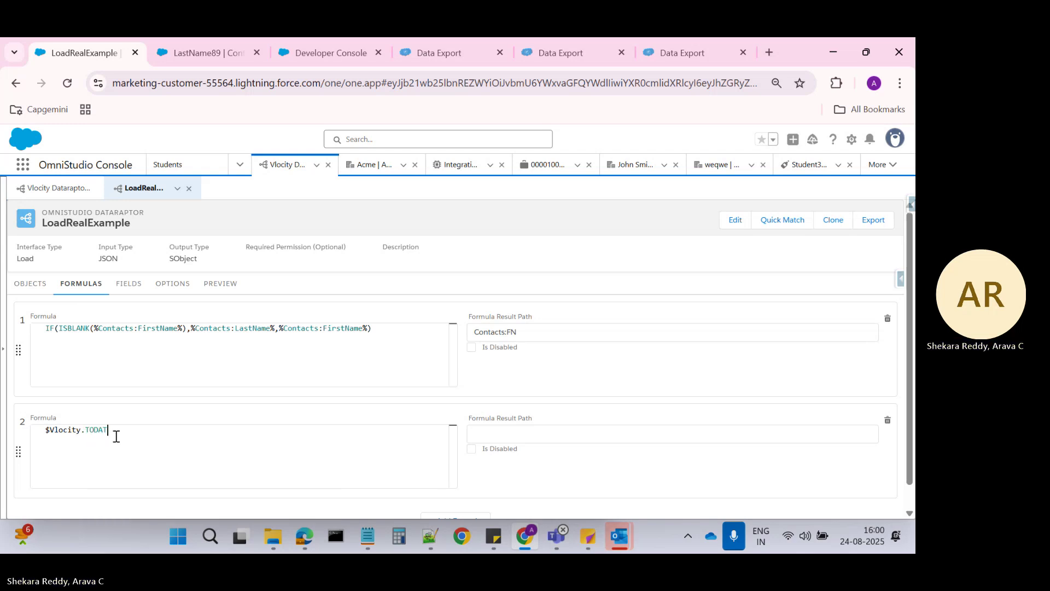
pyautogui.press('BackSpace')
pyautogui.write('Y')
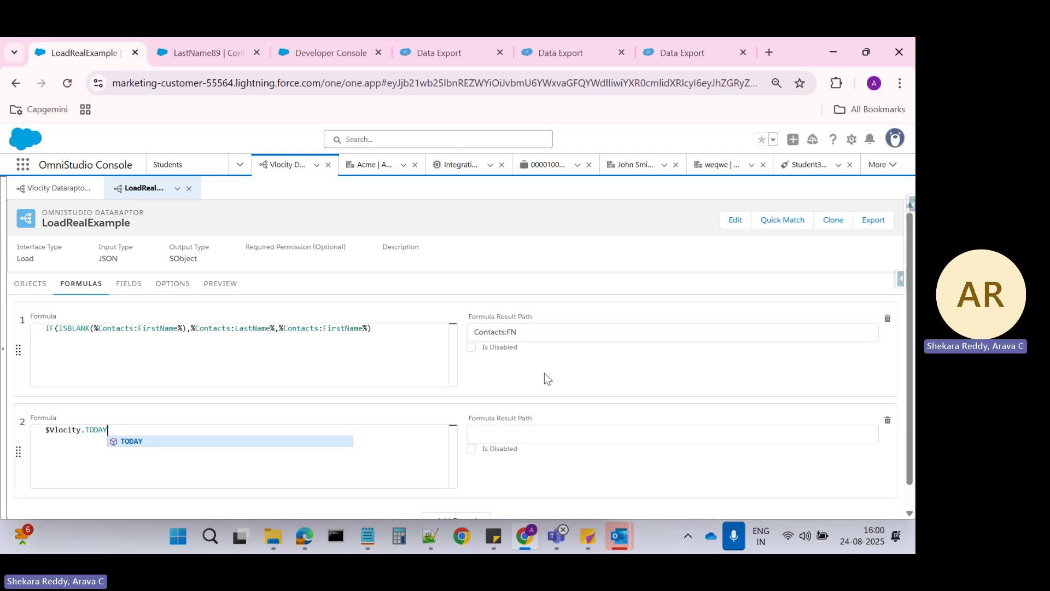
# Set the $Vlocity.TODAY formula's result path to Contacts:DOB, reusing the Contacts prefix from the first formula's path
pyautogui.click(502, 436)
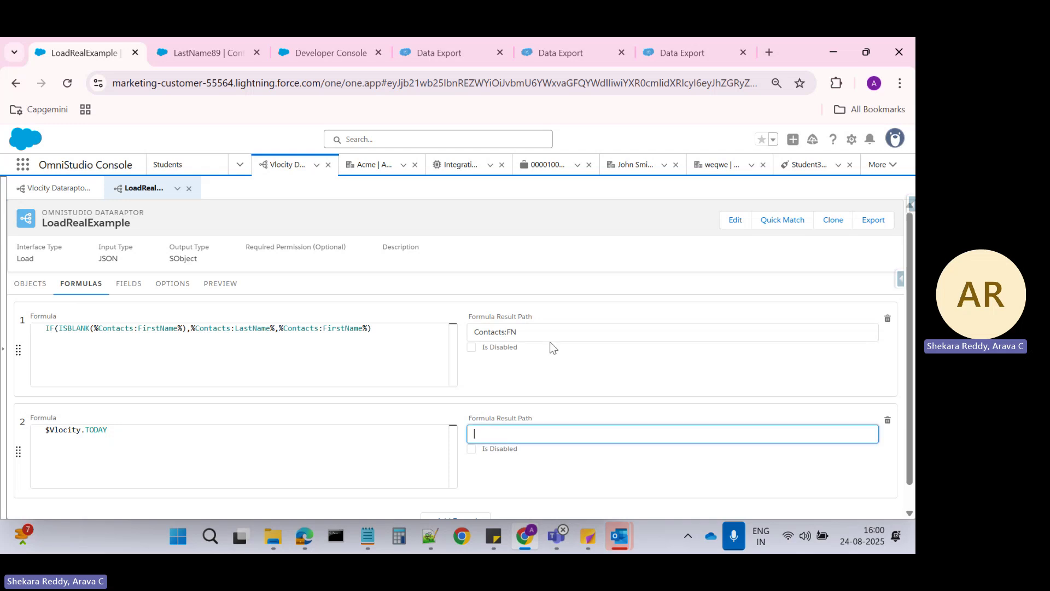
pyautogui.click(486, 336)
pyautogui.moveTo(486, 336); pyautogui.dragTo(471, 335)
pyautogui.hotkey('ctrl', 'c')
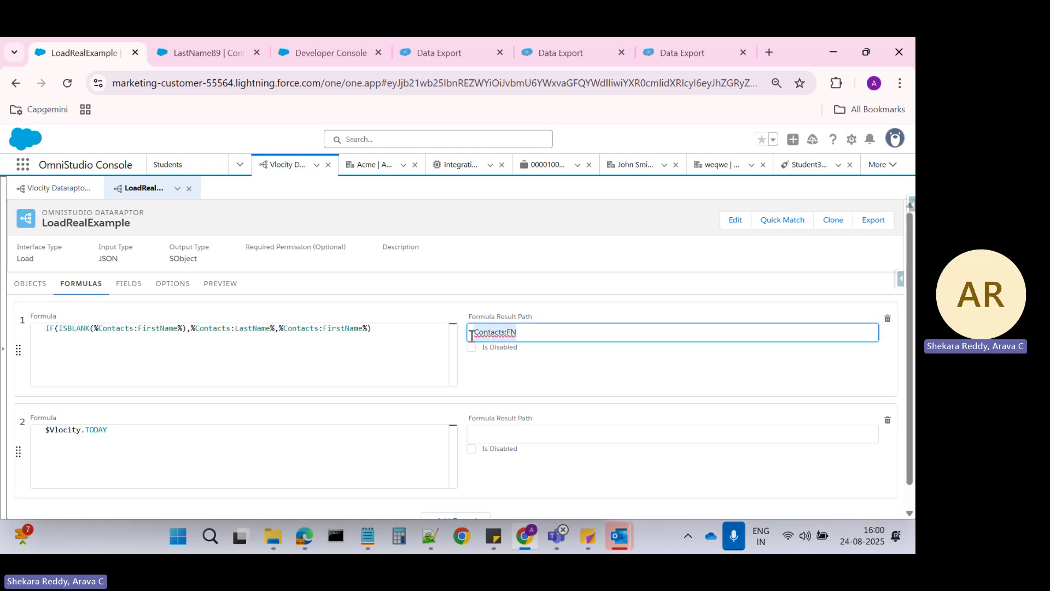
pyautogui.click(481, 427)
pyautogui.hotkey('ctrl', 'v')
pyautogui.press('BackSpace')
pyautogui.press('BackSpace')
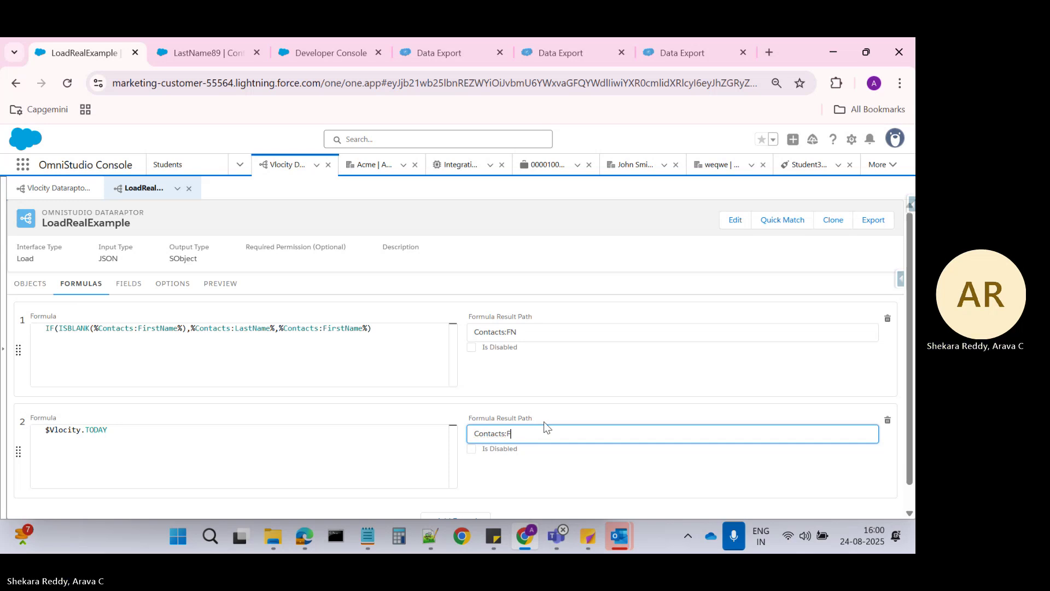
pyautogui.write('DOB')
# Clear the Birthdate mapping's default value and map its input JSON path to Contacts:DOB
pyautogui.click(128, 284)
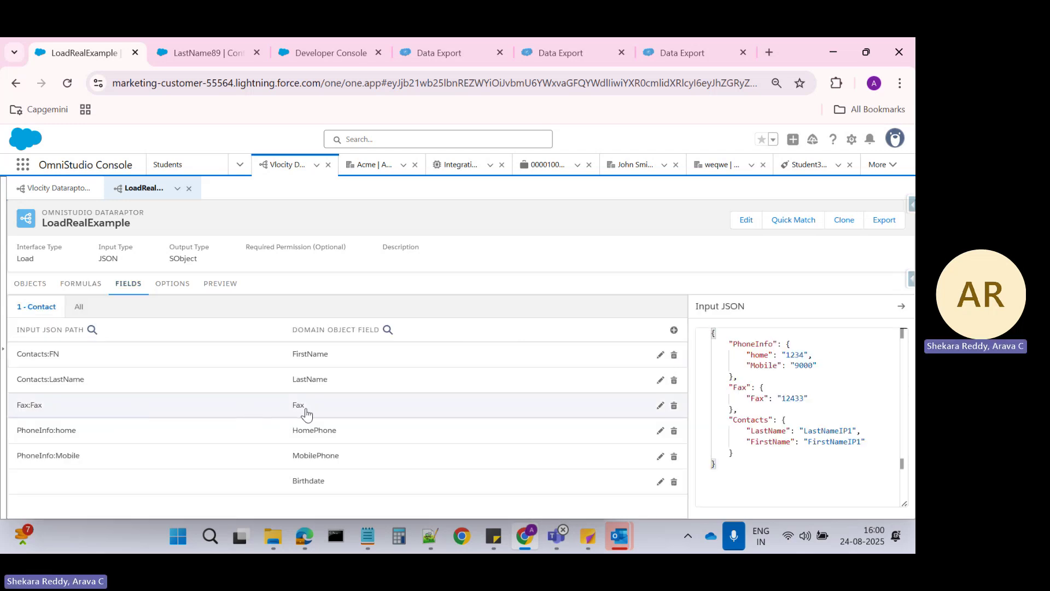
pyautogui.click(307, 481)
pyautogui.scroll(-3, 314, 432)
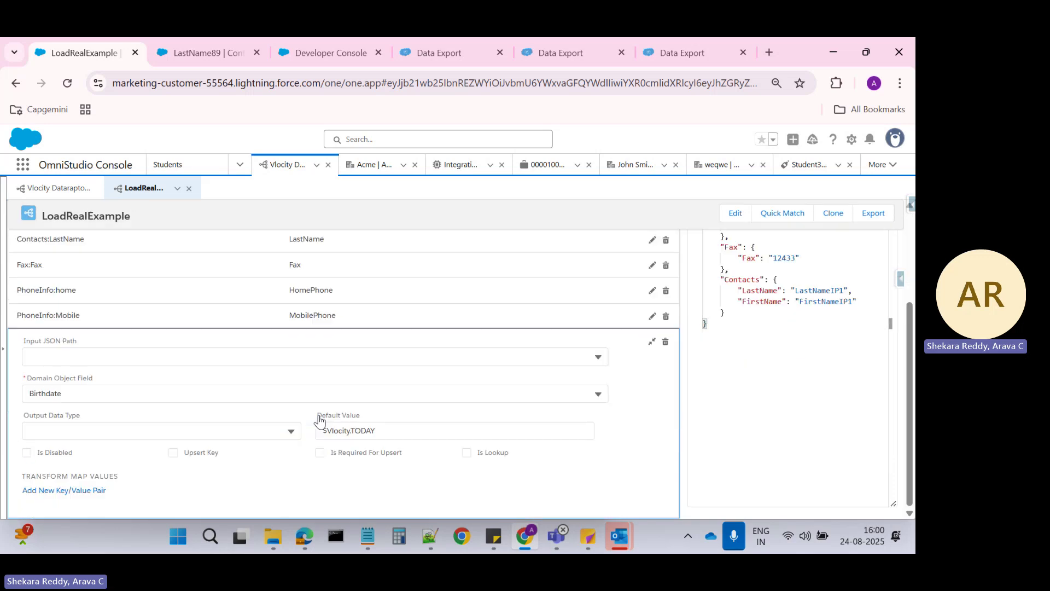
pyautogui.moveTo(394, 430); pyautogui.dragTo(311, 430)
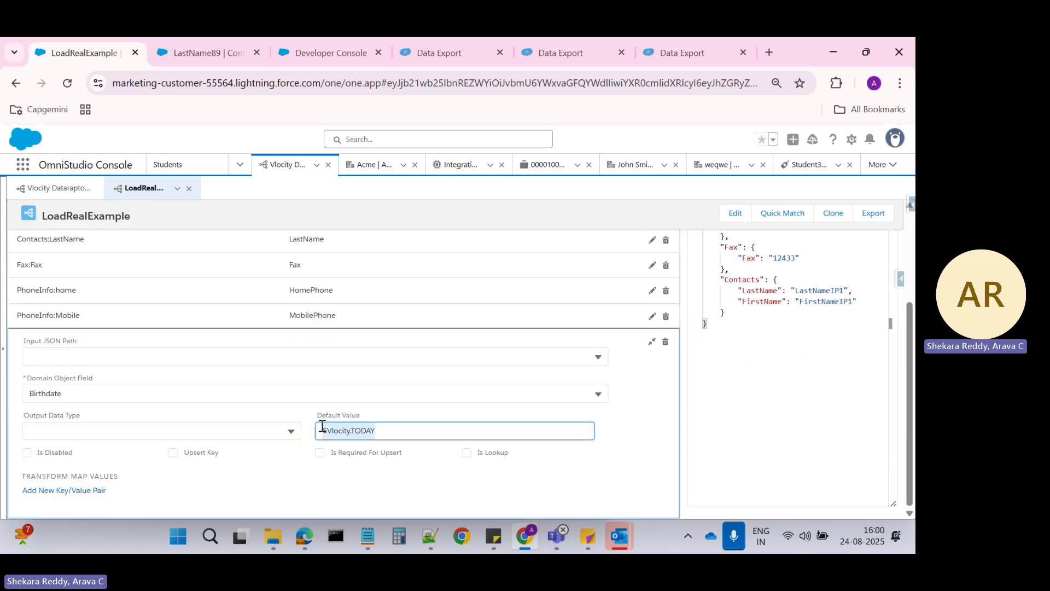
pyautogui.press('BackSpace')
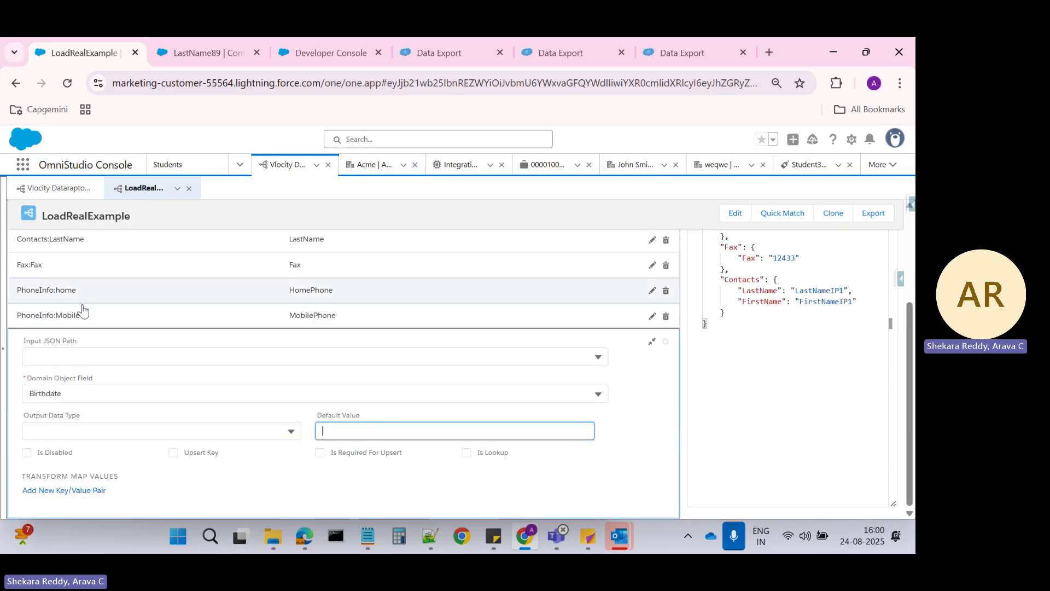
pyautogui.click(63, 358)
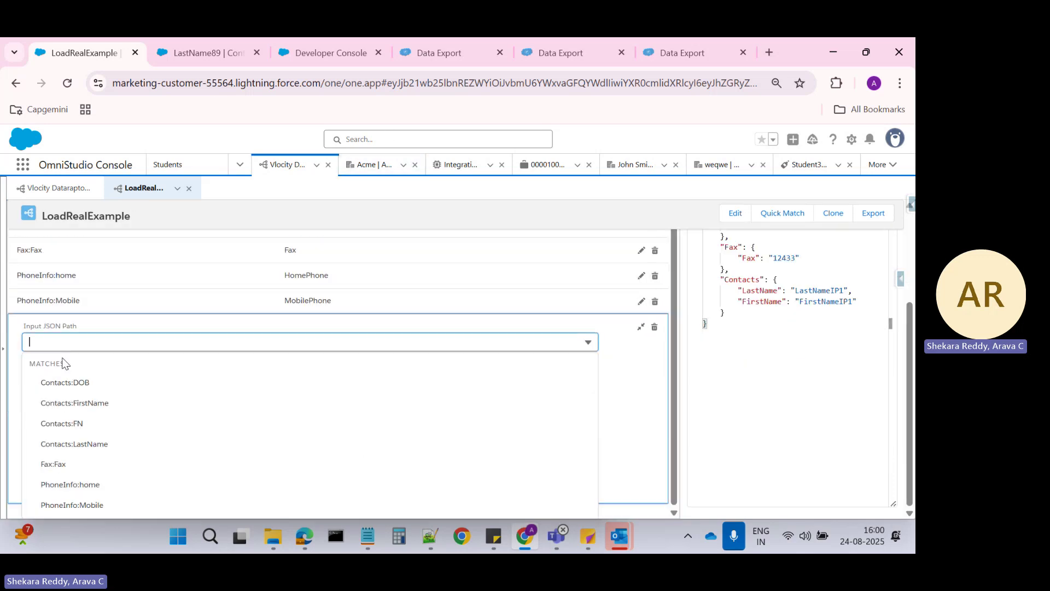
pyautogui.click(76, 385)
pyautogui.scroll(3, 368, 376)
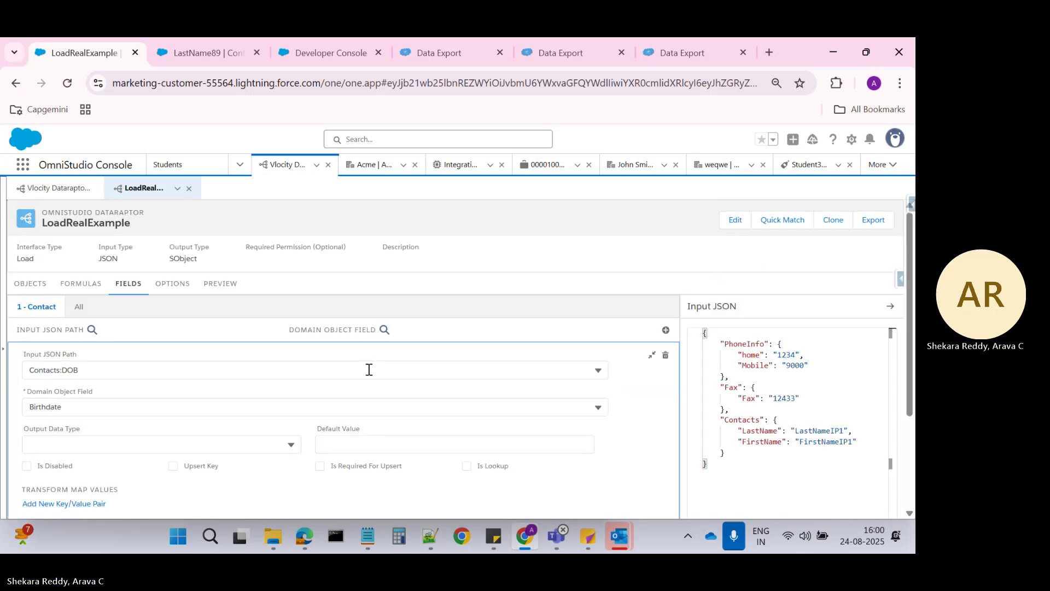
pyautogui.click(652, 356)
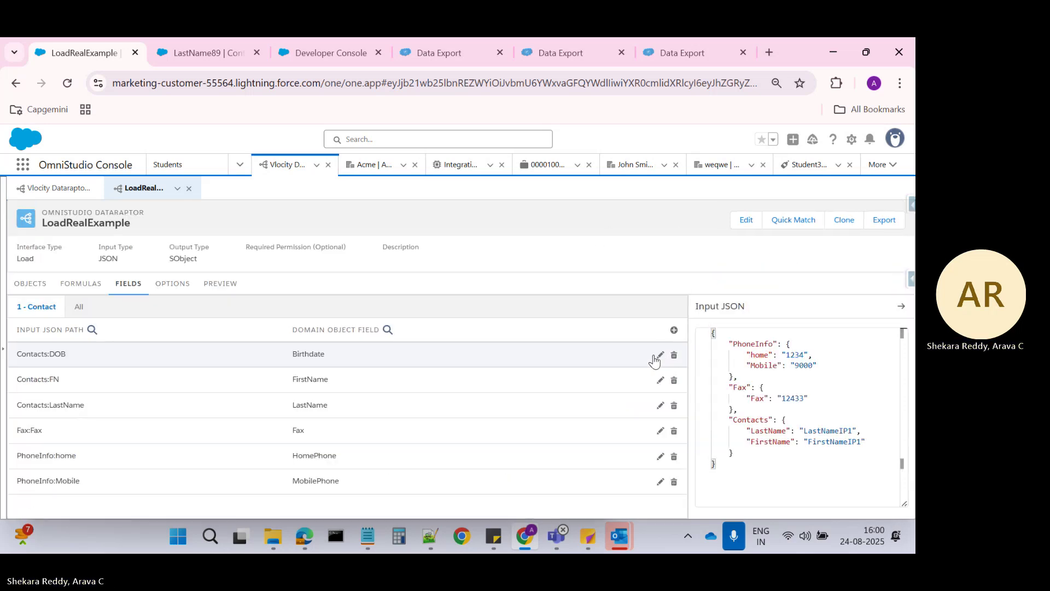
# Review the preview's input JSON, and remove the third contact from the Contacts array in Notepad++
pyautogui.click(227, 282)
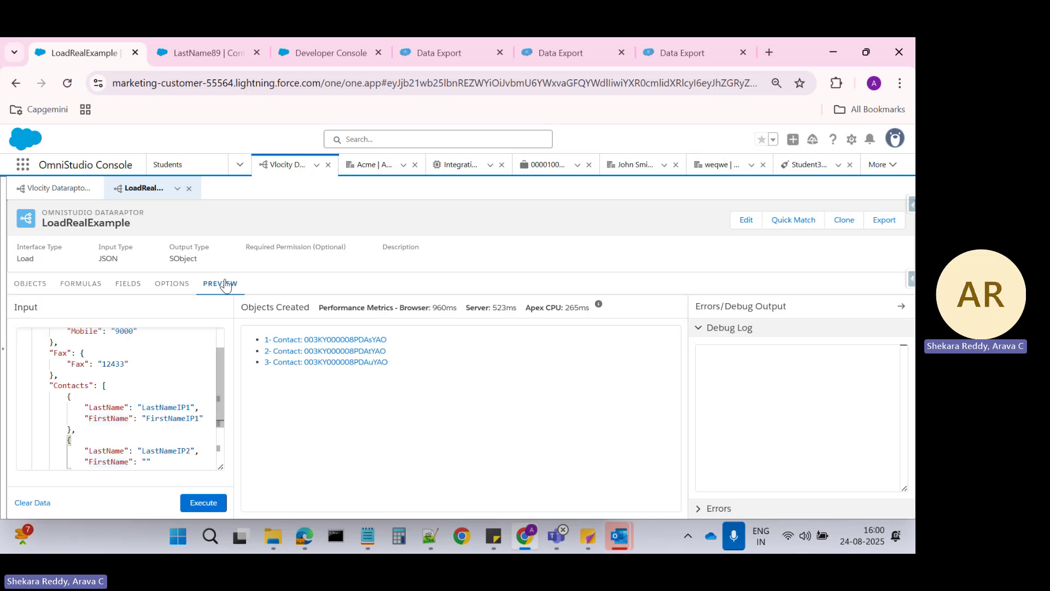
pyautogui.scroll(-1, 172, 381)
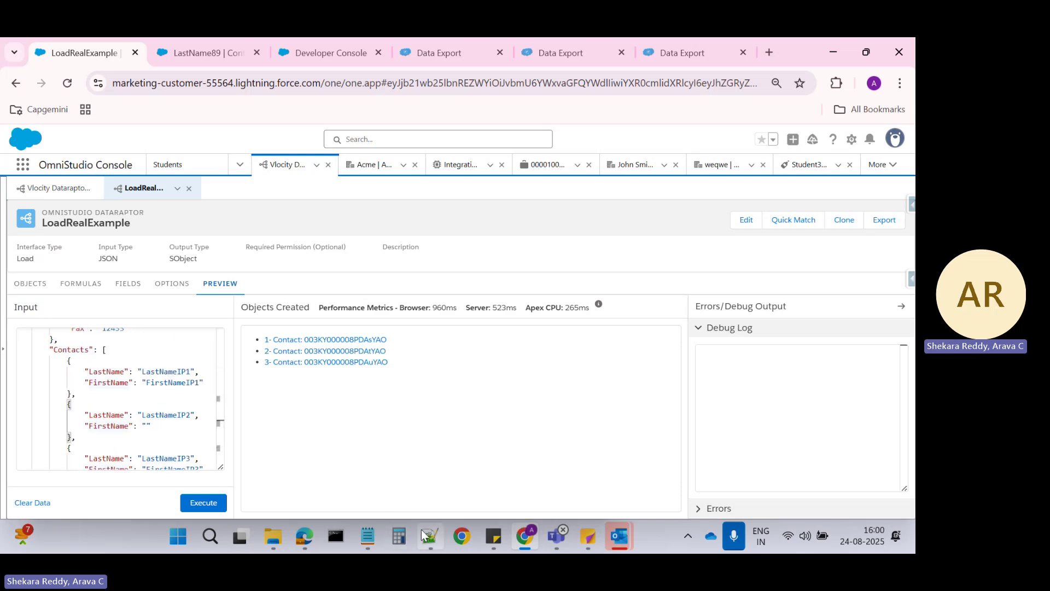
pyautogui.hotkey('alt', 'Tab')
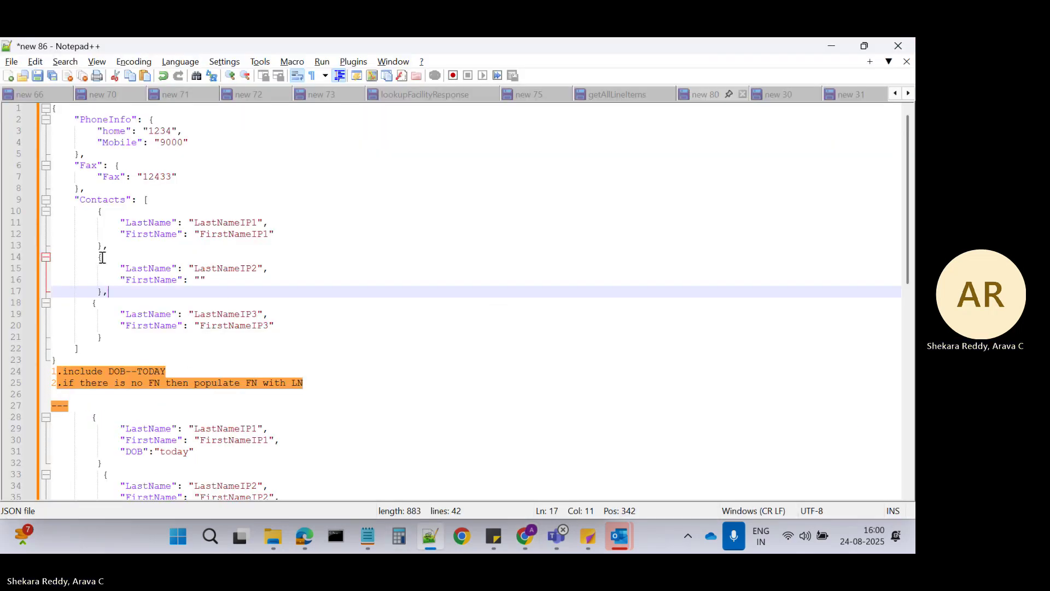
pyautogui.moveTo(107, 291); pyautogui.dragTo(110, 336)
pyautogui.press('Delete')
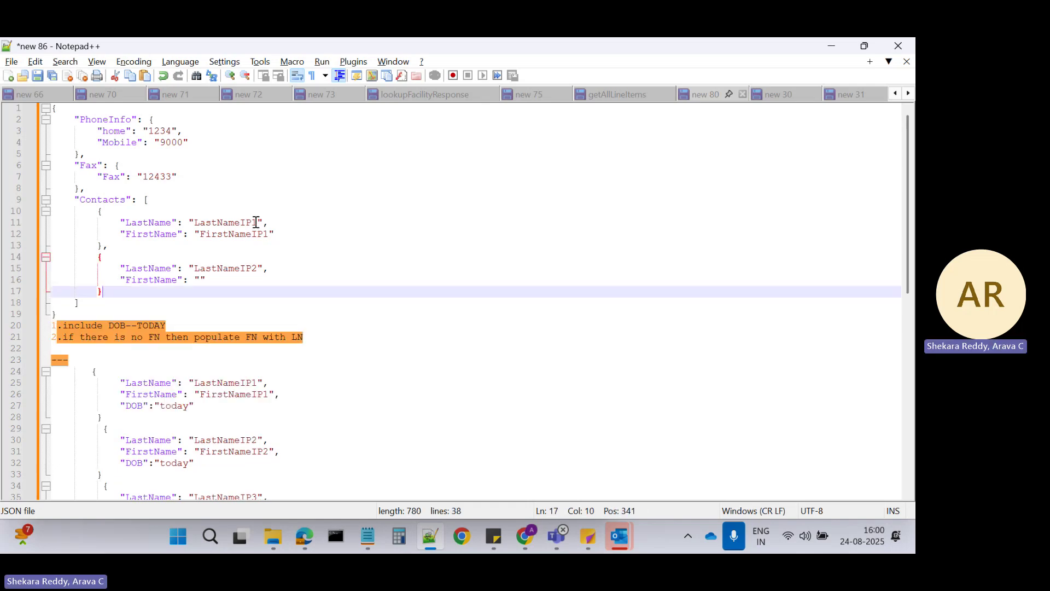
# Change the two contacts' LastName values to LastNameIP9 and LastNameIP10, and delete both FirstName entries
pyautogui.click(258, 222)
pyautogui.press('BackSpace')
pyautogui.write('9')
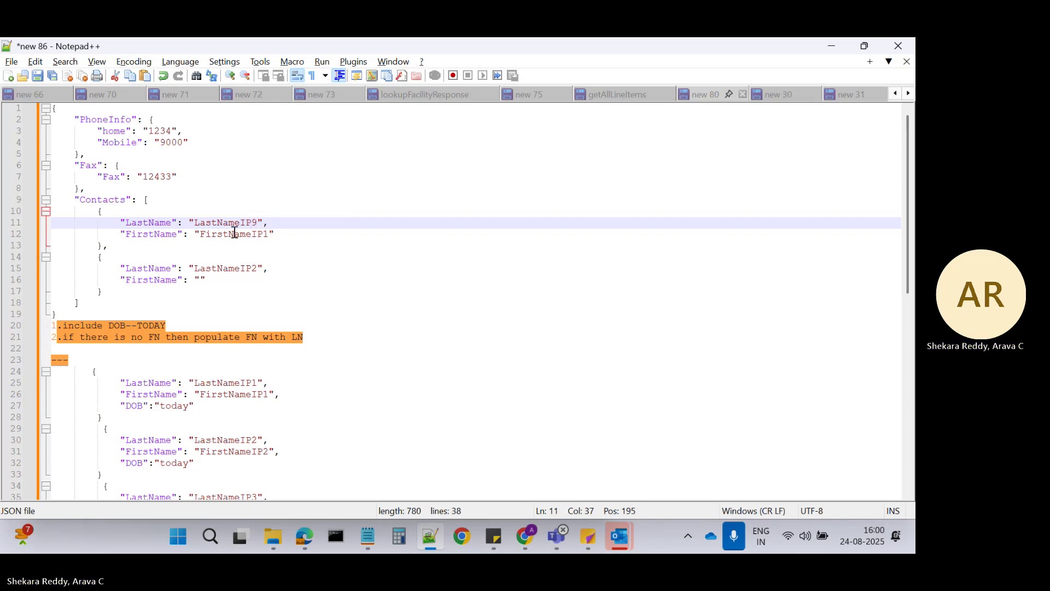
pyautogui.moveTo(117, 233); pyautogui.dragTo(286, 230)
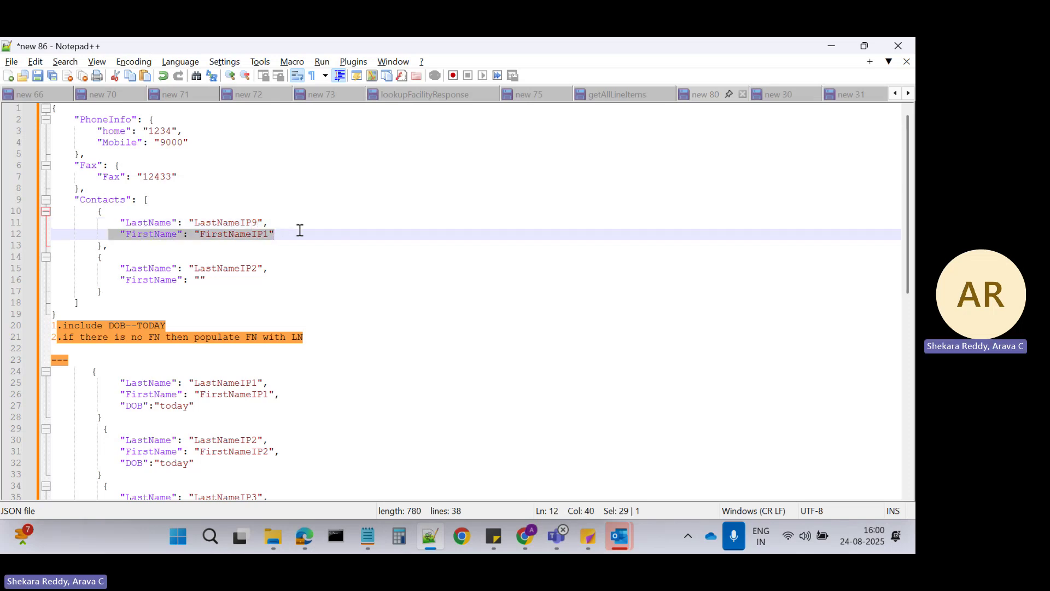
pyautogui.press('BackSpace')
pyautogui.moveTo(108, 279); pyautogui.dragTo(223, 279)
pyautogui.press('BackSpace')
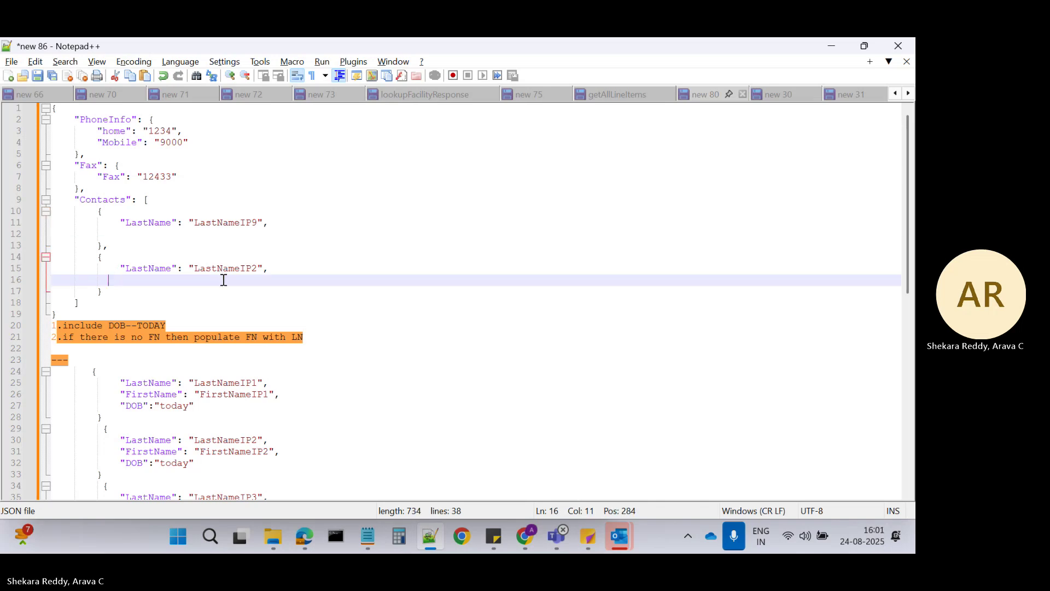
pyautogui.click(259, 268)
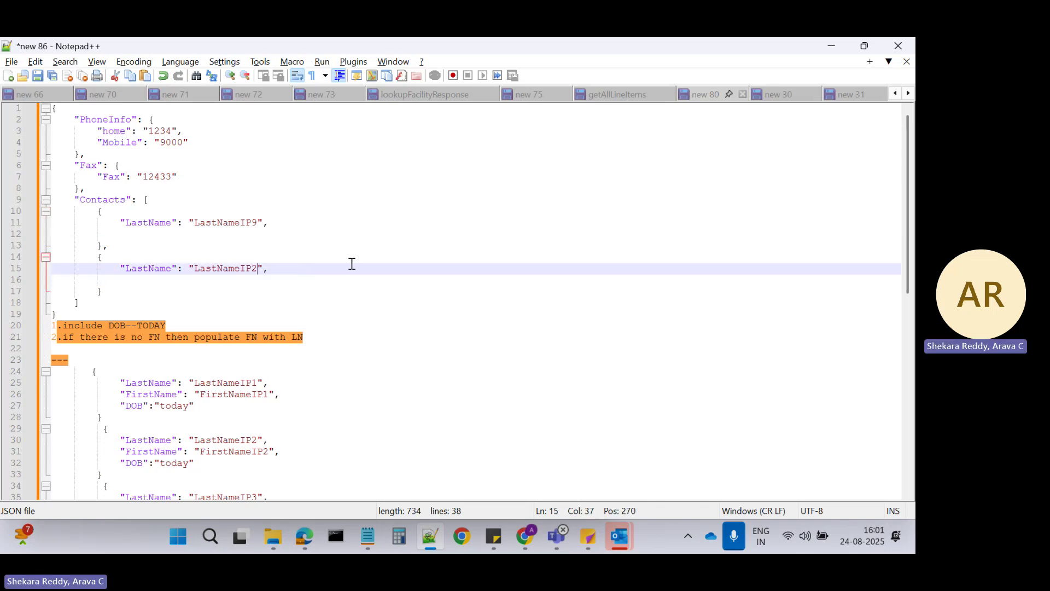
pyautogui.press('BackSpace')
pyautogui.write('10')
# Replace the home, mobile and fax numbers in the sample JSON with new test numbers
pyautogui.click(167, 132)
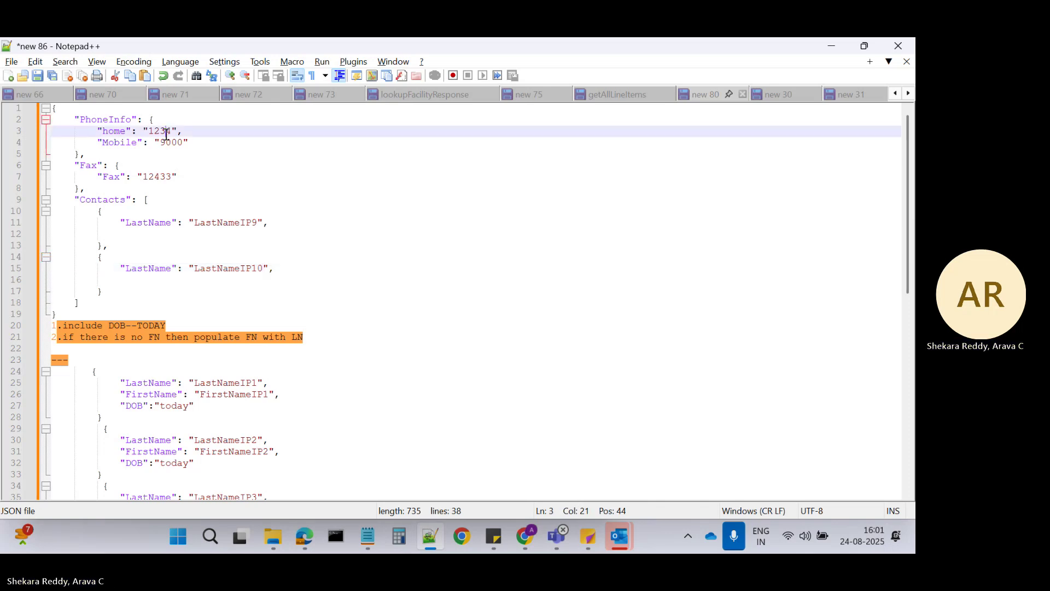
pyautogui.press('BackSpace')
pyautogui.press('BackSpace')
pyautogui.press('Delete')
pyautogui.write('1111111')
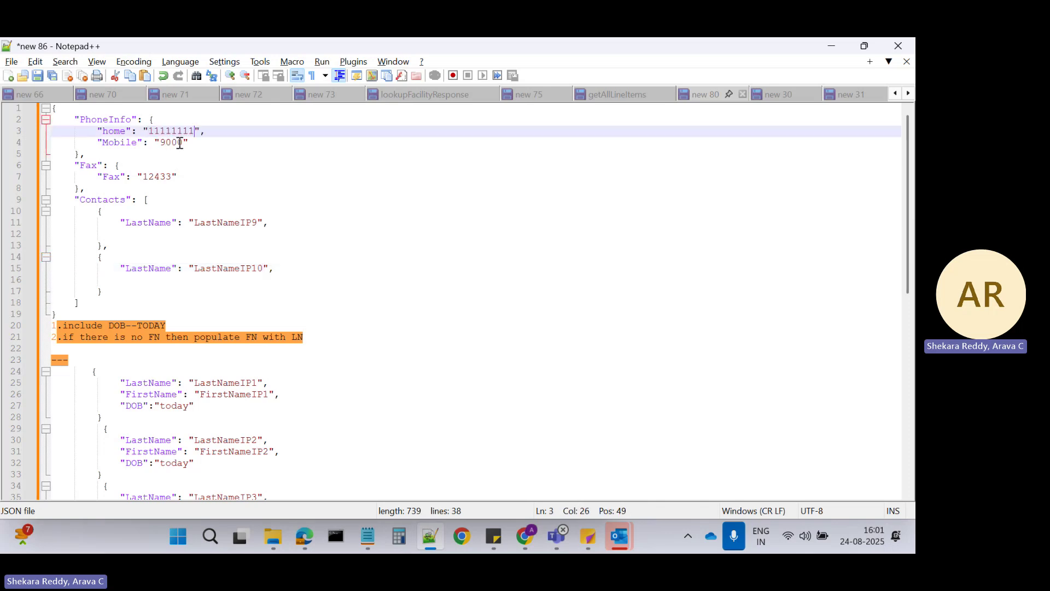
pyautogui.click(176, 141)
pyautogui.doubleClick(175, 141)
pyautogui.write('999999999')
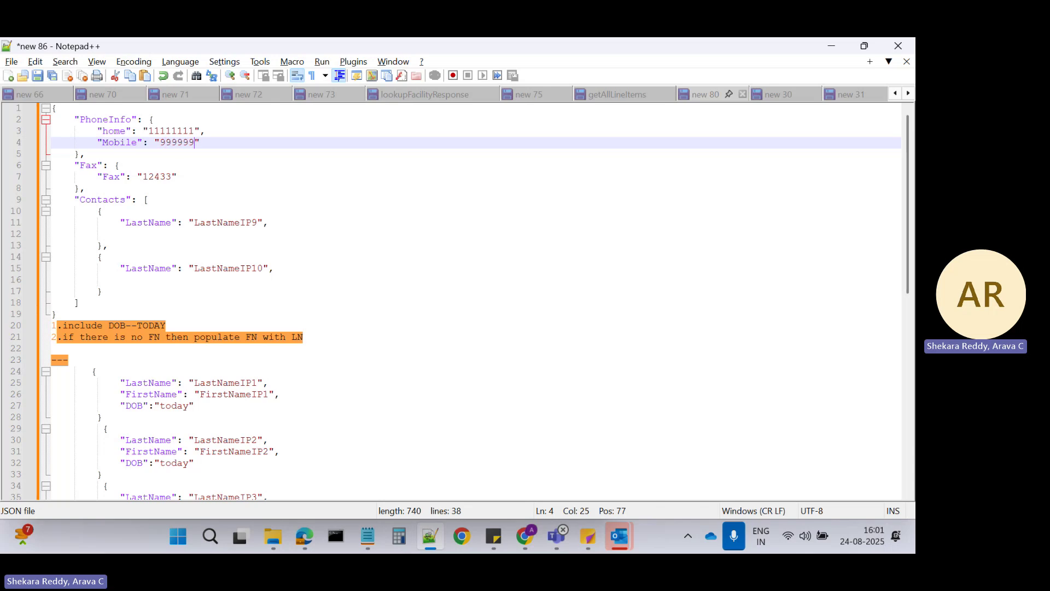
pyautogui.doubleClick(157, 176)
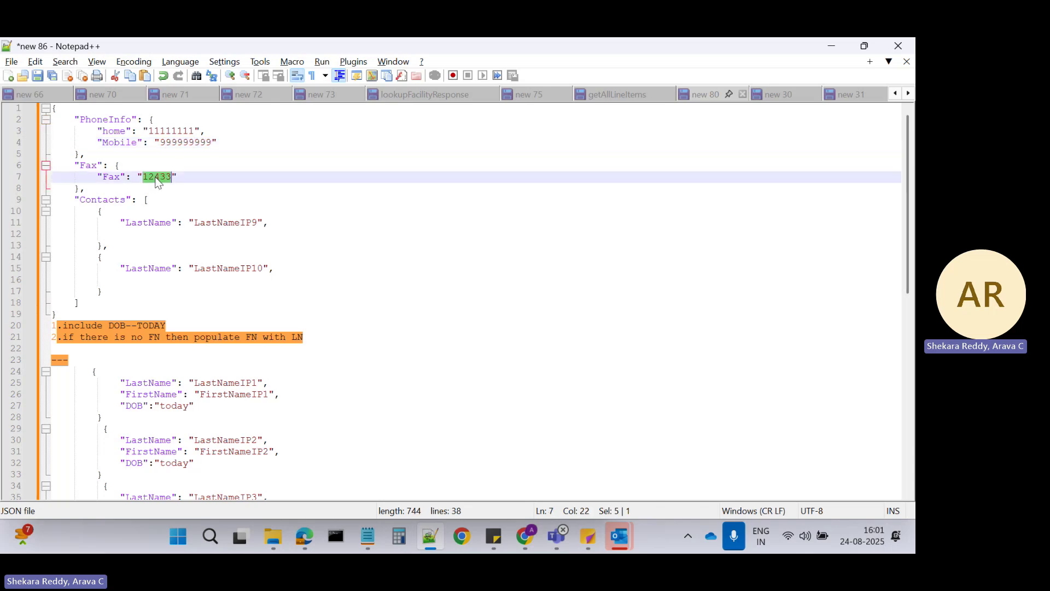
pyautogui.write('12121')
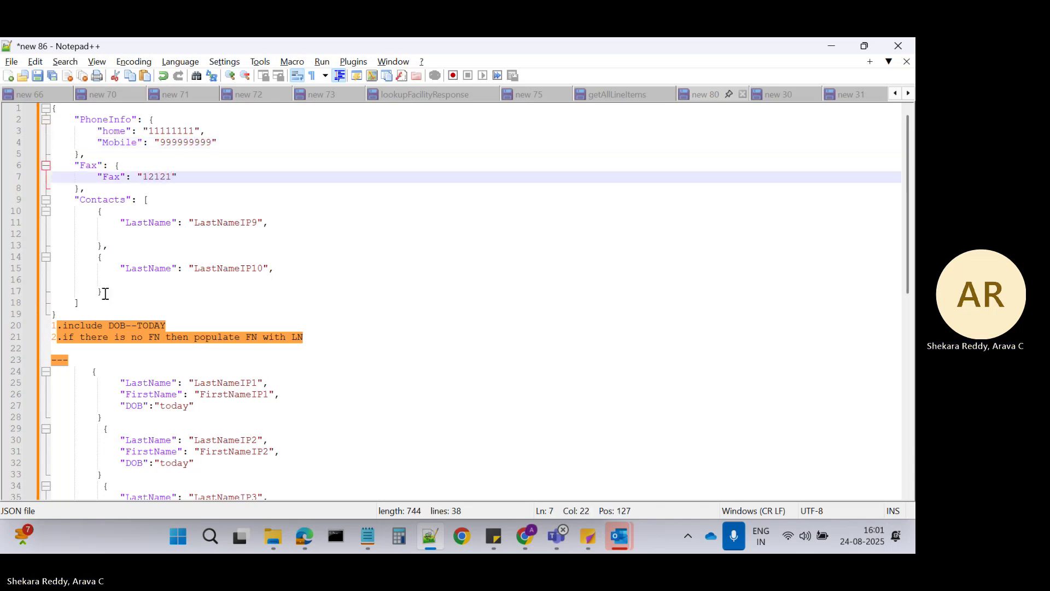
# Copy the modified sample JSON from Notepad++ and replace LoadRealExample's entire preview input in Chrome with it
pyautogui.moveTo(54, 314); pyautogui.dragTo(35, 110)
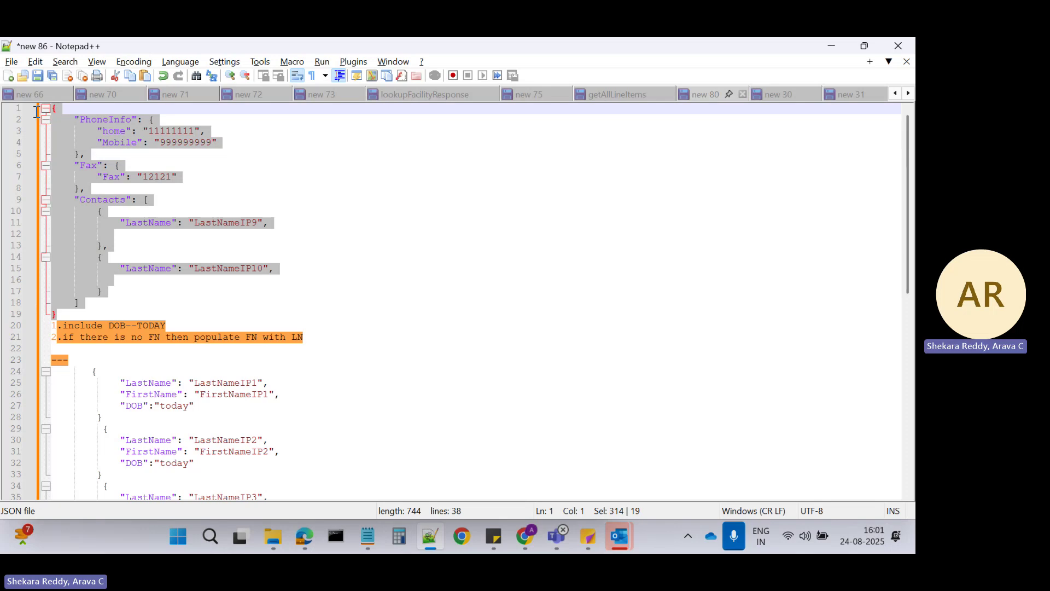
pyautogui.hotkey('alt', 'Tab')
pyautogui.click(141, 372)
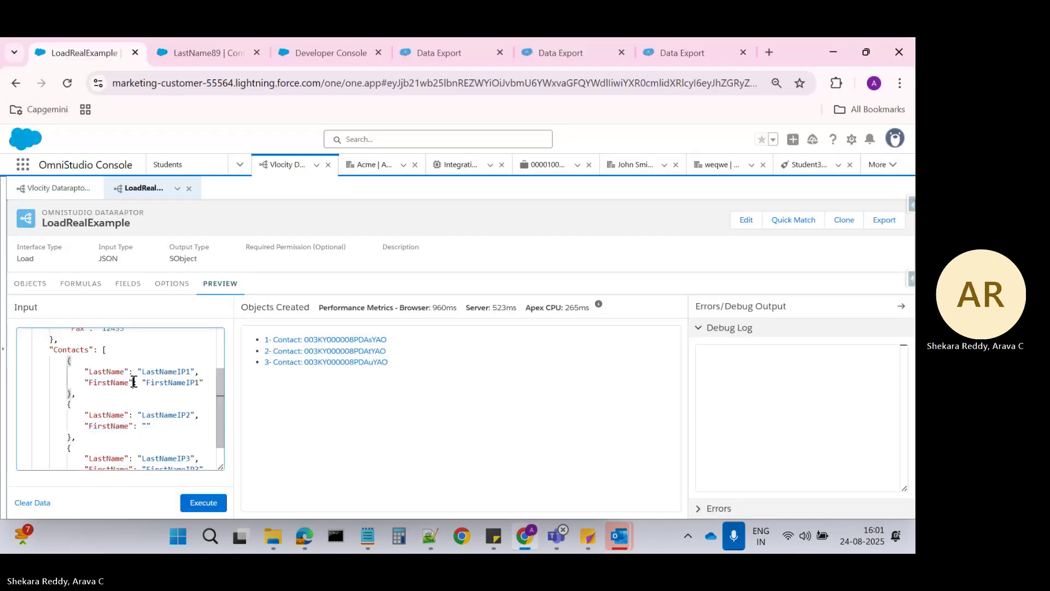
pyautogui.hotkey('ctrl', 'a')
pyautogui.press('BackSpace')
pyautogui.hotkey('ctrl', 'v')
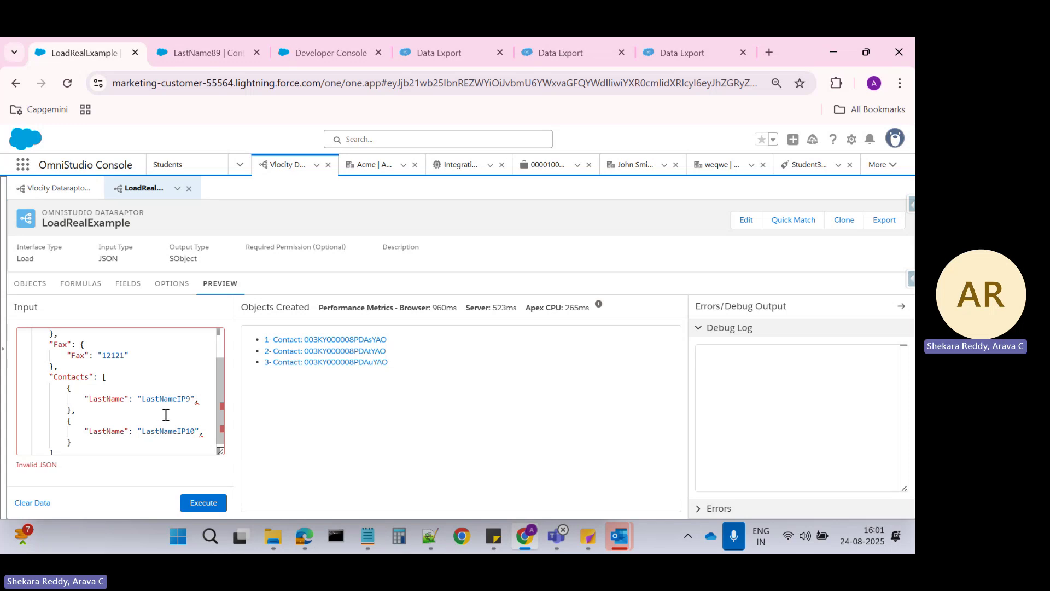
# Remove the trailing commas after the LastNameIP9 and LastNameIP10 values in the preview input, and execute the preview
pyautogui.click(203, 400)
pyautogui.press('BackSpace')
pyautogui.click(202, 431)
pyautogui.press('BackSpace')
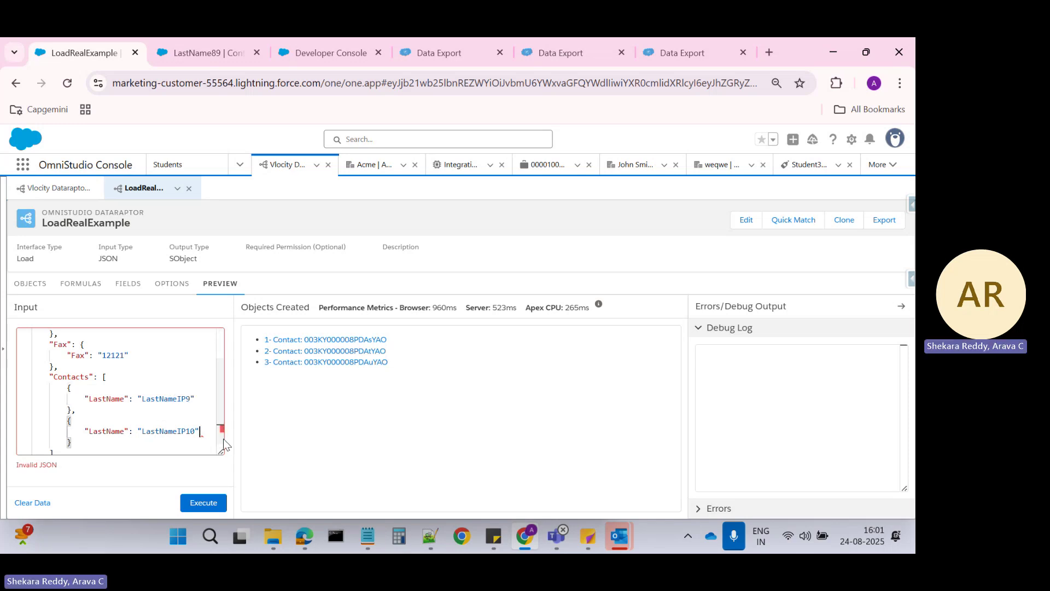
pyautogui.scroll(1, 129, 382)
pyautogui.scroll(-1, 131, 382)
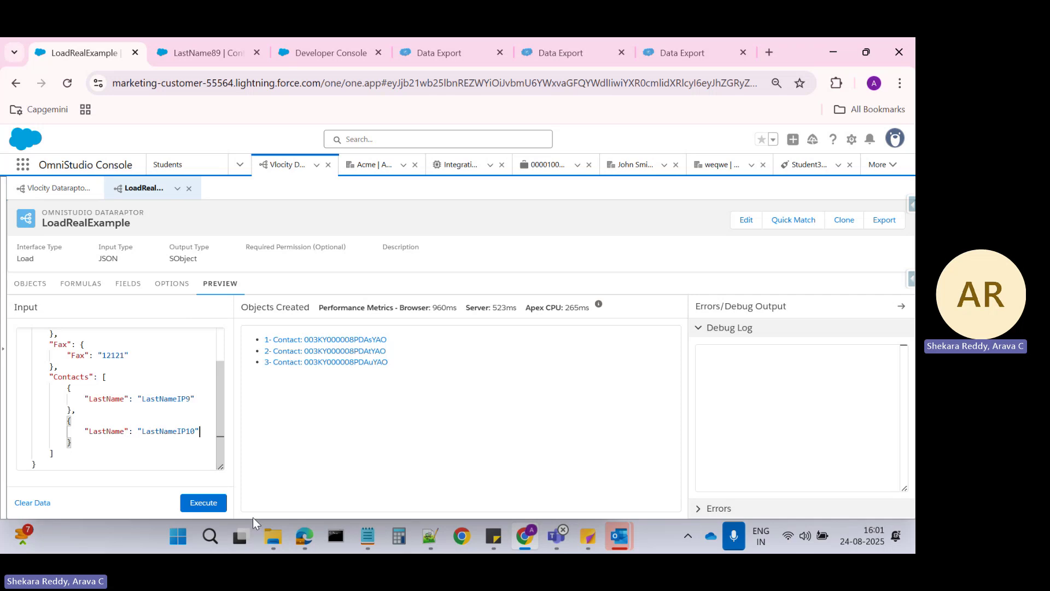
pyautogui.click(204, 502)
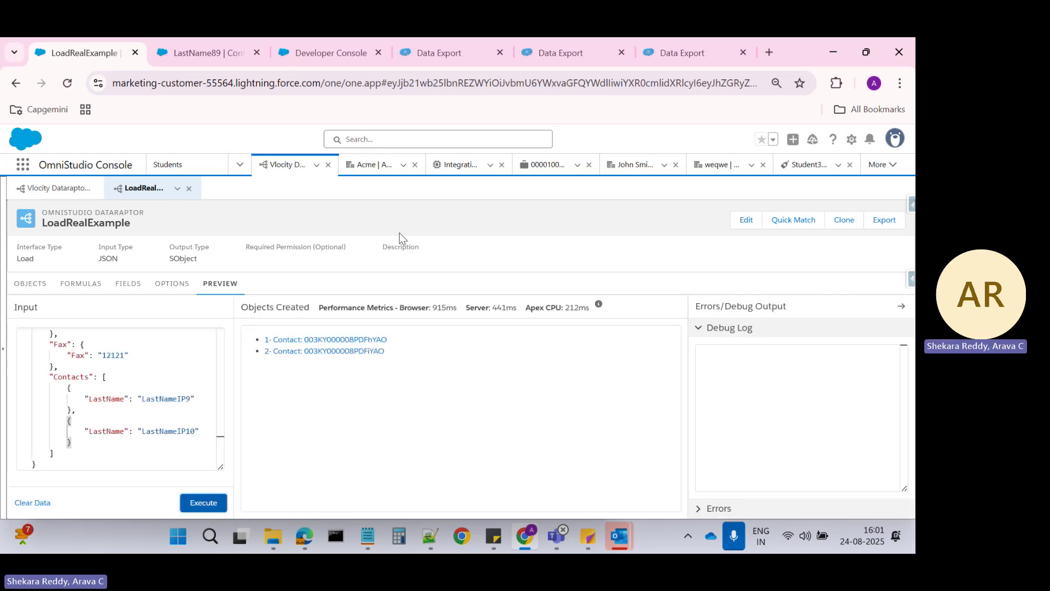
# Rerun the Contact query in Data Export and check the name, fax, phone and birthdate values of the newest contacts
pyautogui.click(442, 53)
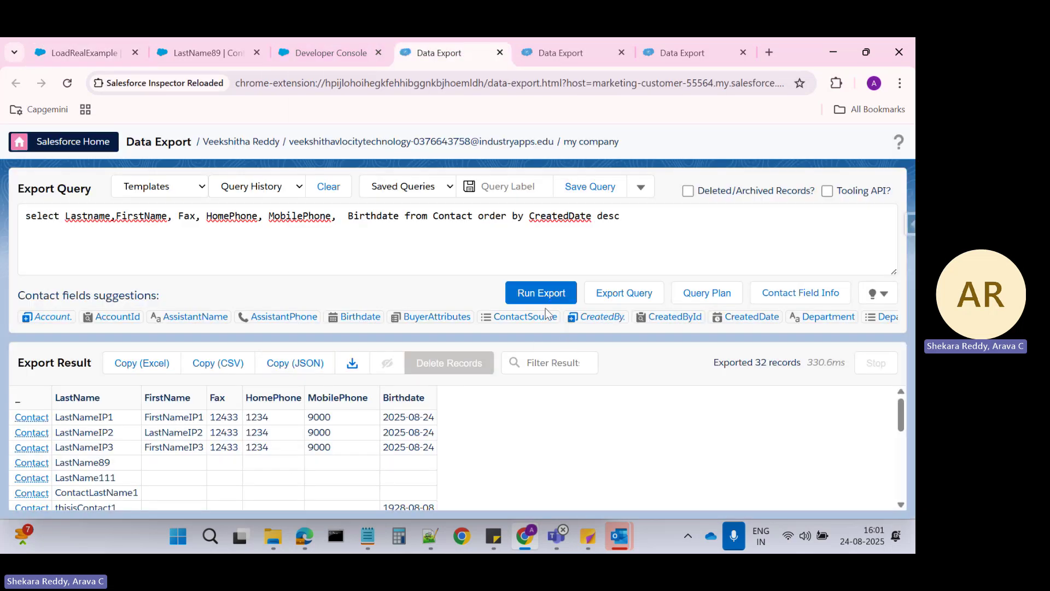
pyautogui.click(541, 292)
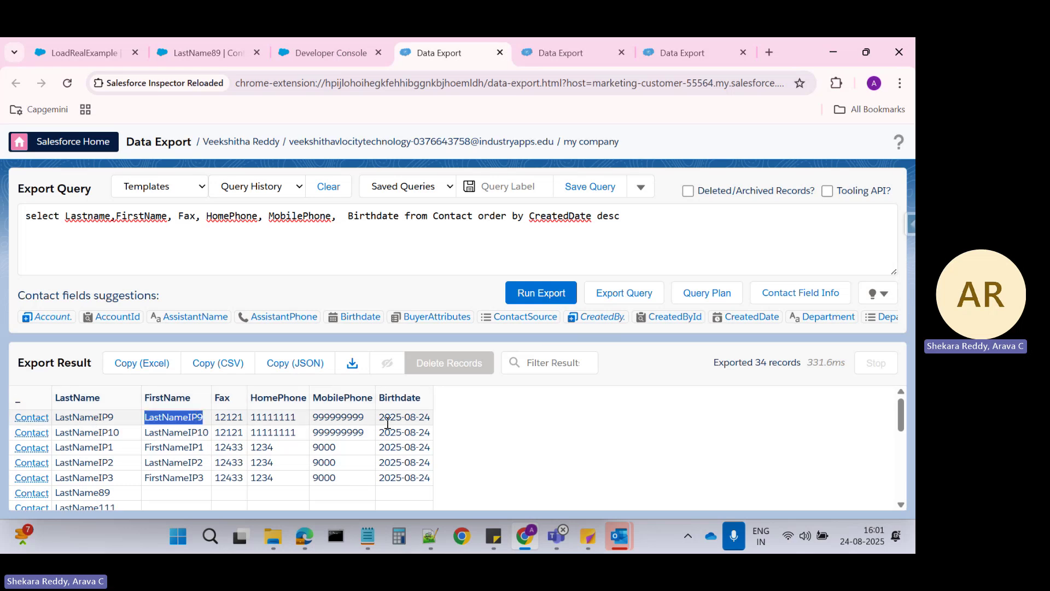
pyautogui.moveTo(215, 417); pyautogui.dragTo(395, 433)
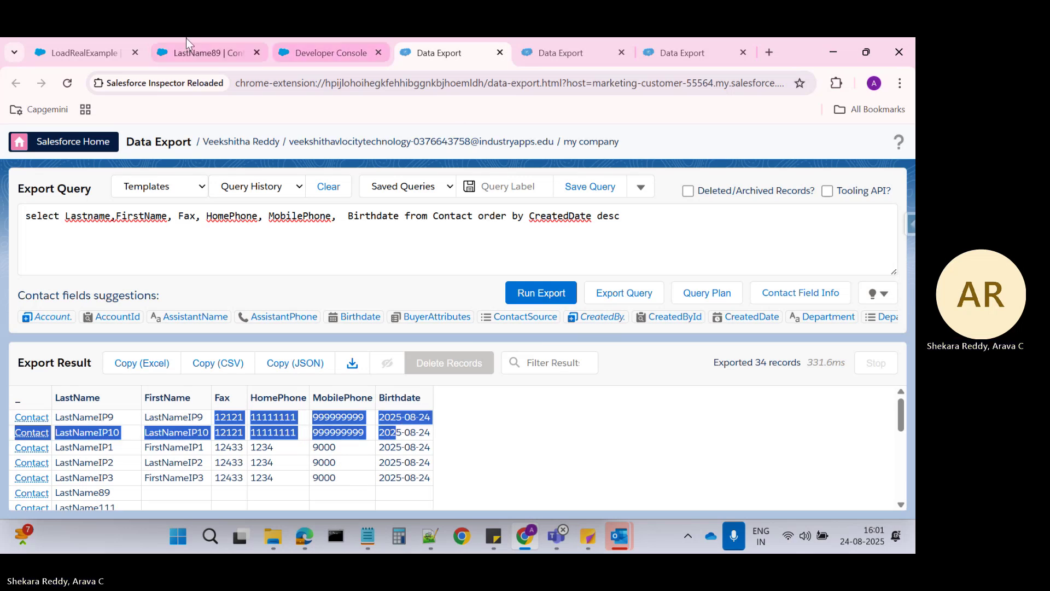
# Review LoadRealExample's preview input, Contact object, two formulas with their result paths, and the Contact field mappings
pyautogui.click(76, 53)
pyautogui.scroll(2, 138, 432)
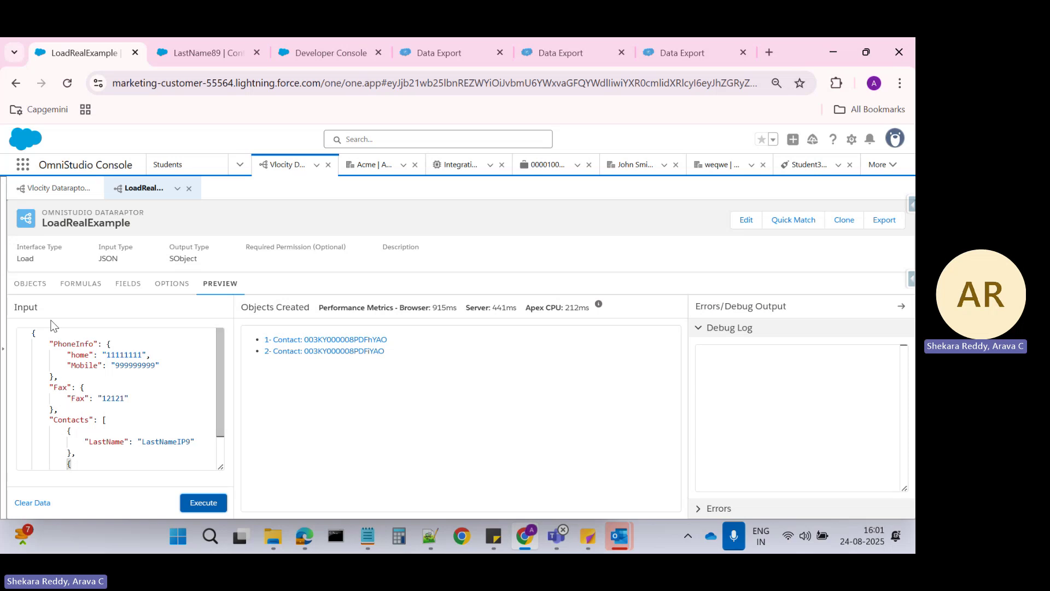
pyautogui.click(30, 283)
pyautogui.click(87, 294)
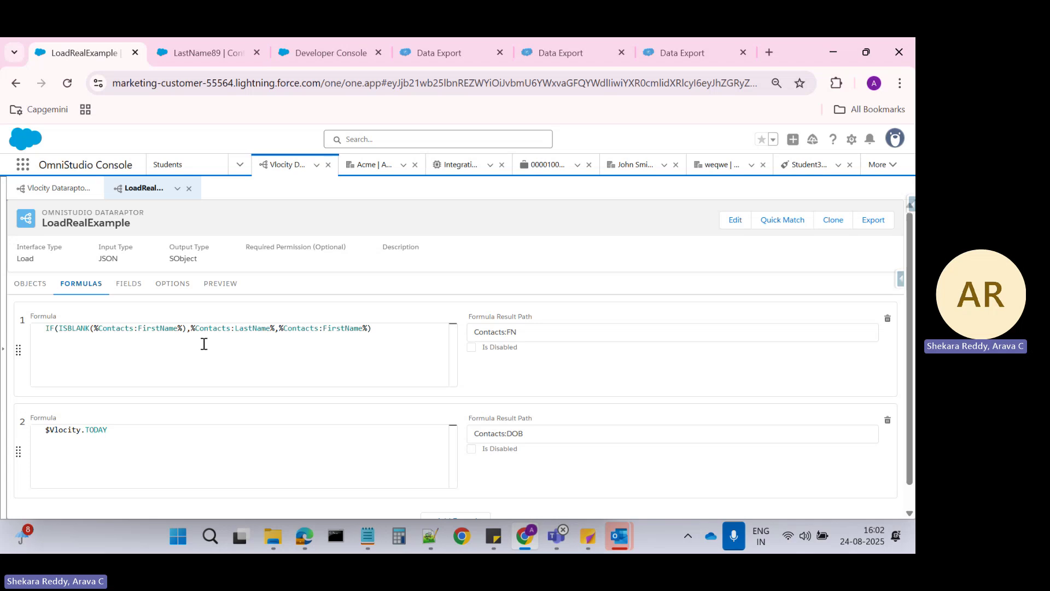
pyautogui.click(129, 284)
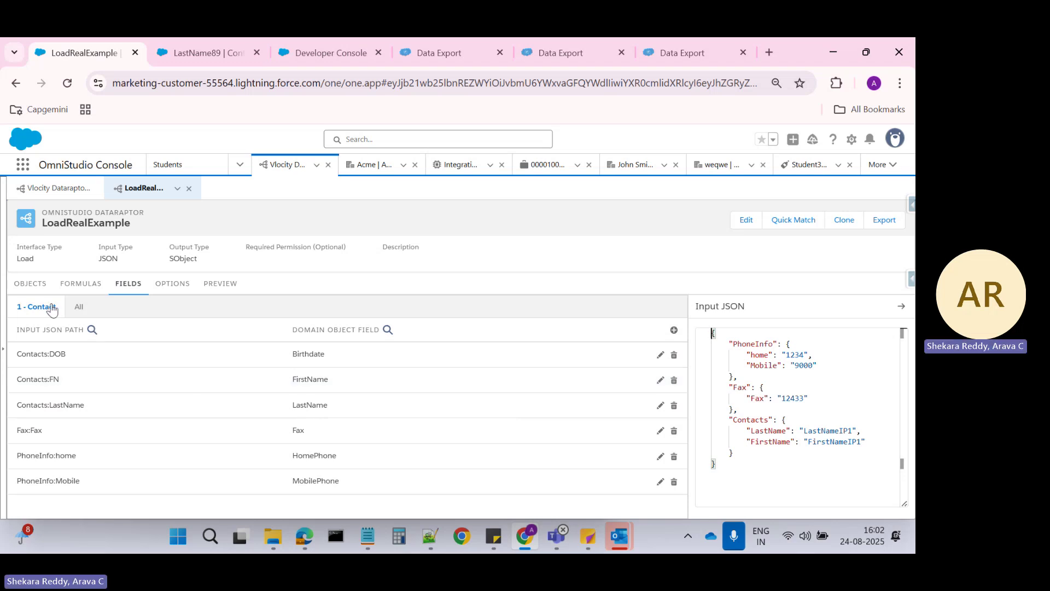
pyautogui.click(34, 291)
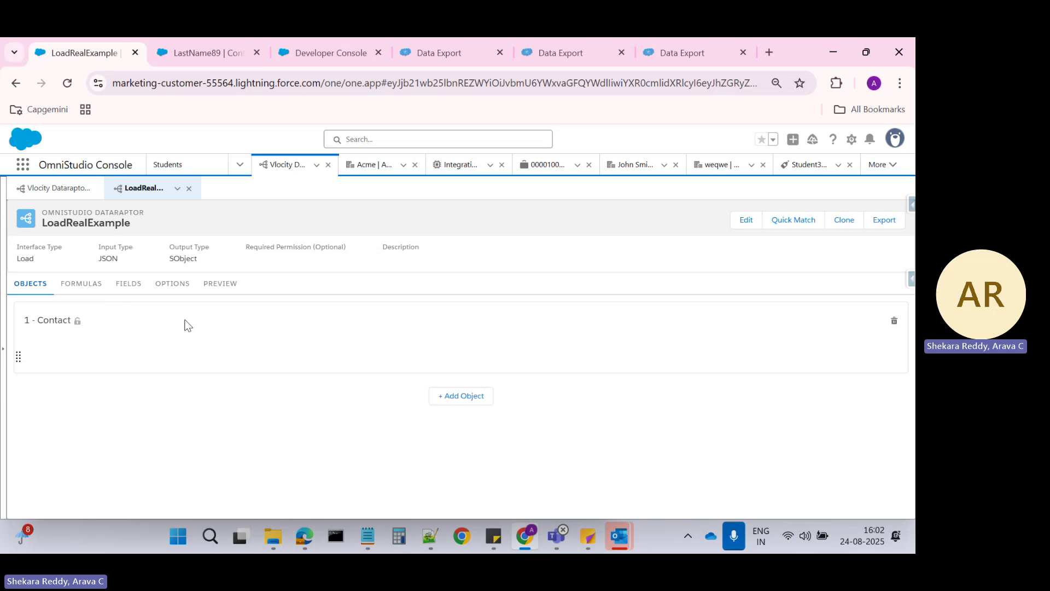
pyautogui.click(91, 291)
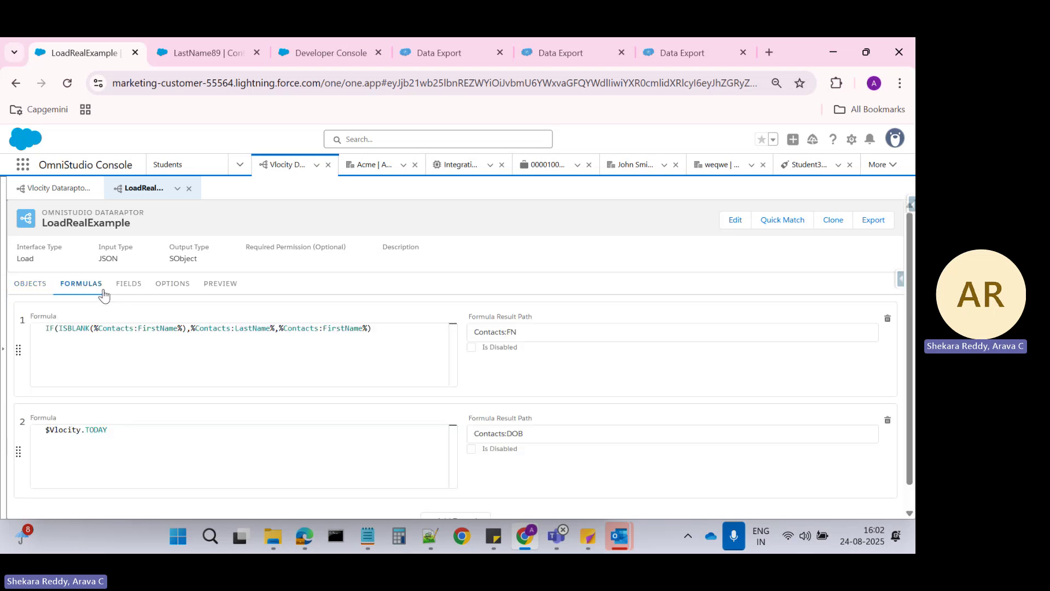
pyautogui.click(39, 290)
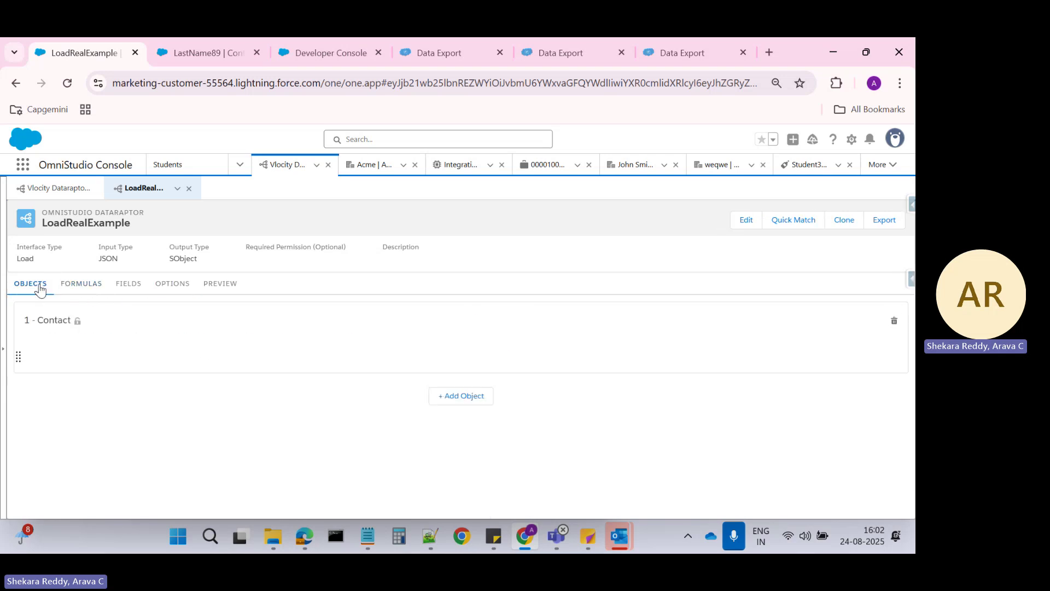
pyautogui.click(134, 286)
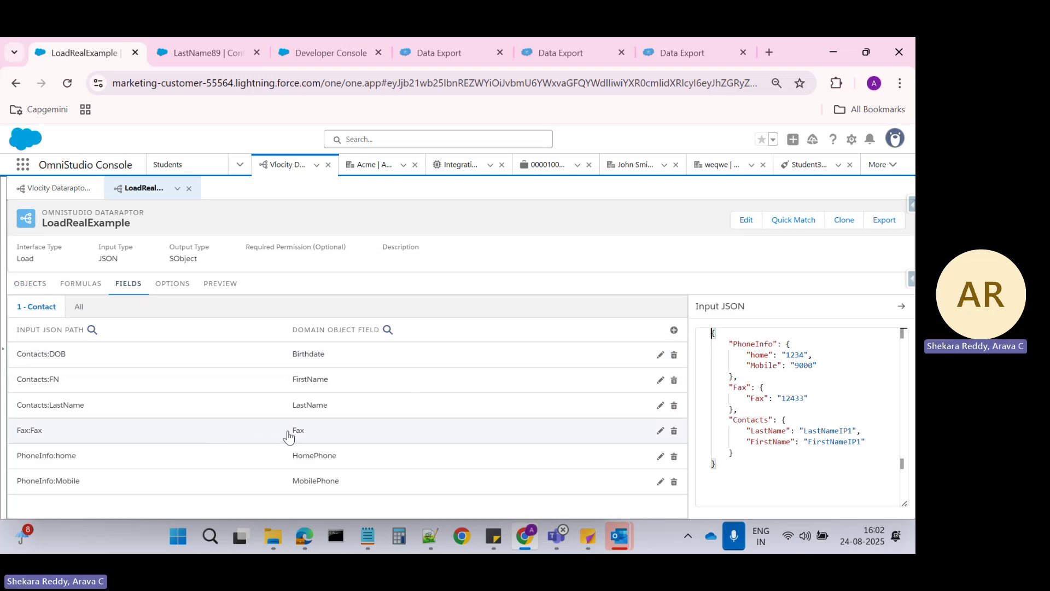
# Add two blank lines after the sample JSON's closing brace in Notepad++, and return to LoadRealExample's field mappings in Chrome
pyautogui.click(430, 536)
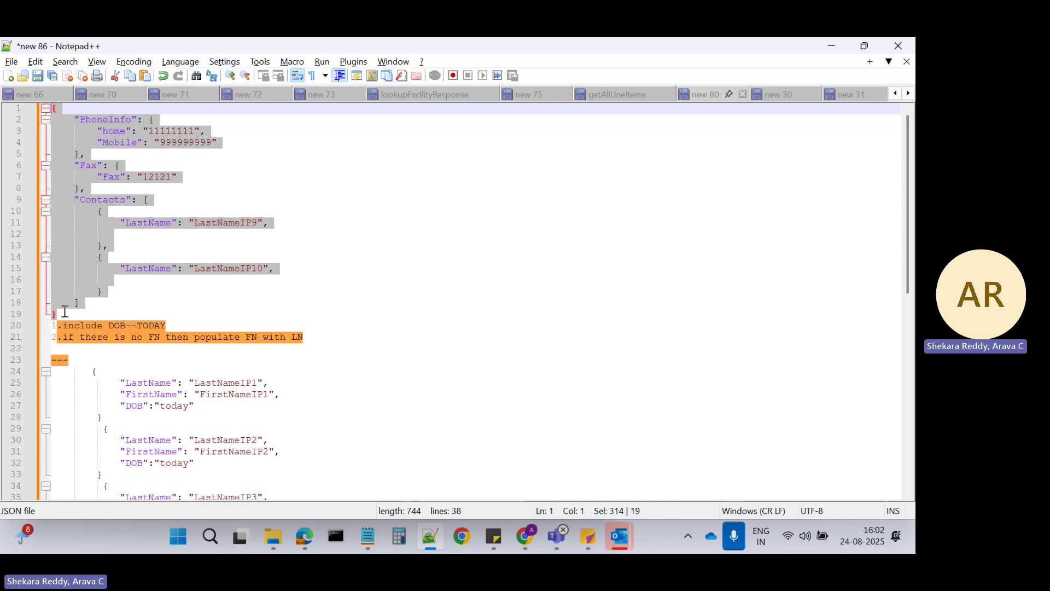
pyautogui.click(65, 311)
pyautogui.press('Return')
pyautogui.press('Return')
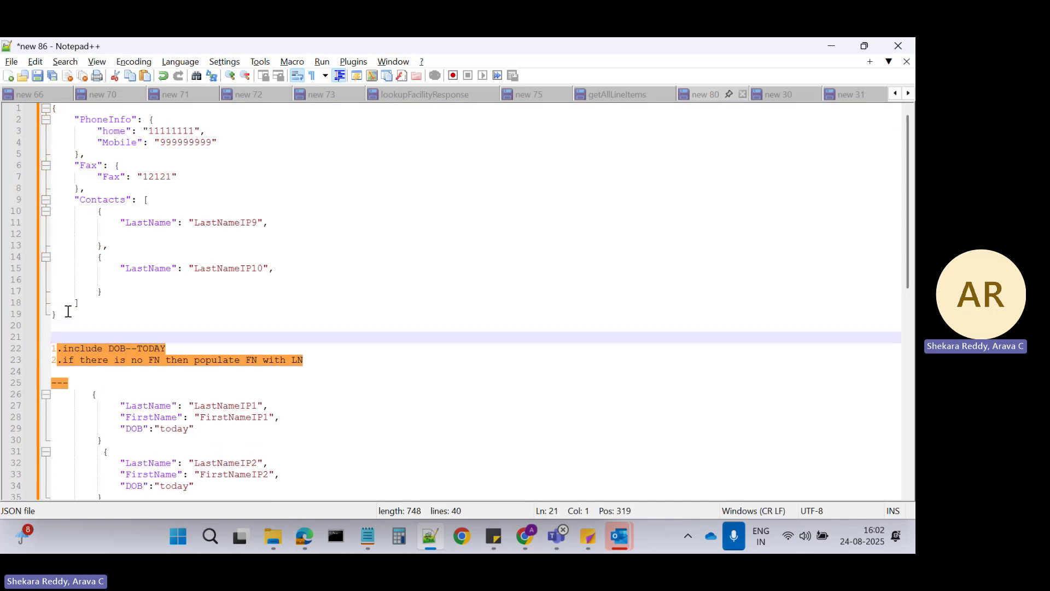
pyautogui.write('{')
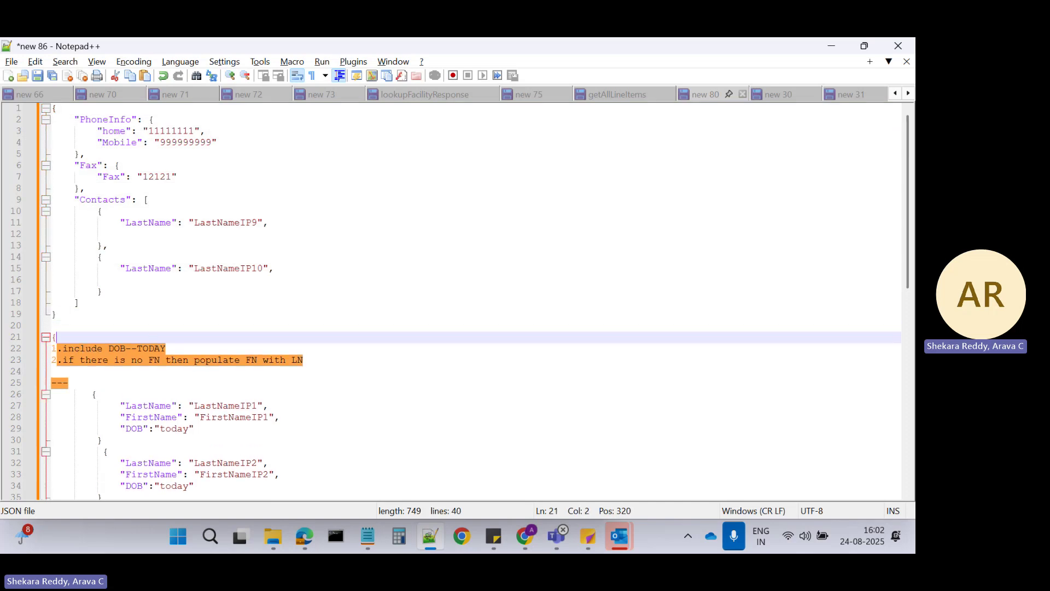
pyautogui.press('BackSpace')
pyautogui.click(100, 213)
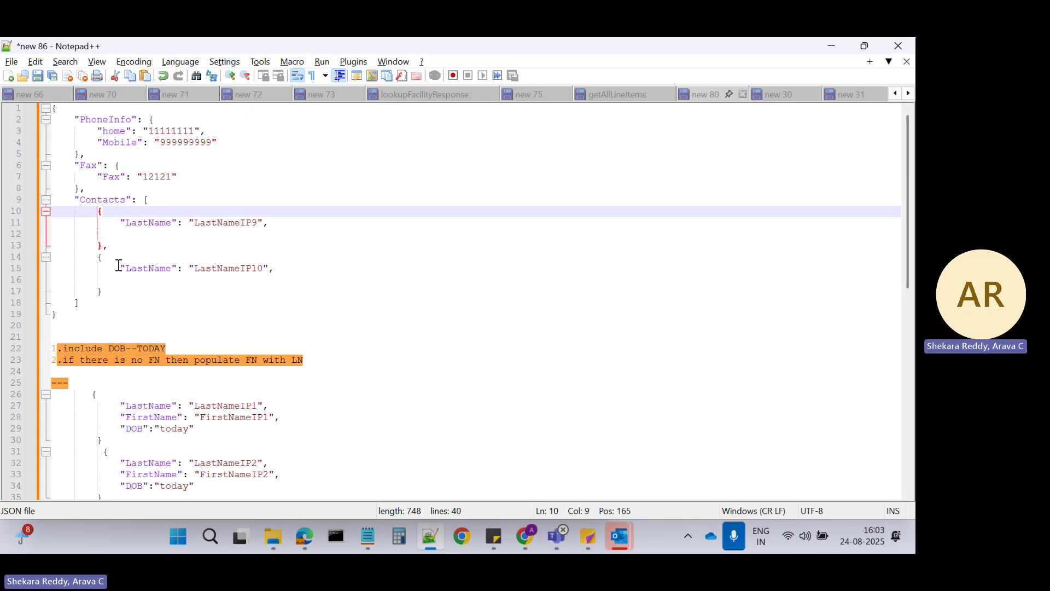
pyautogui.click(295, 220)
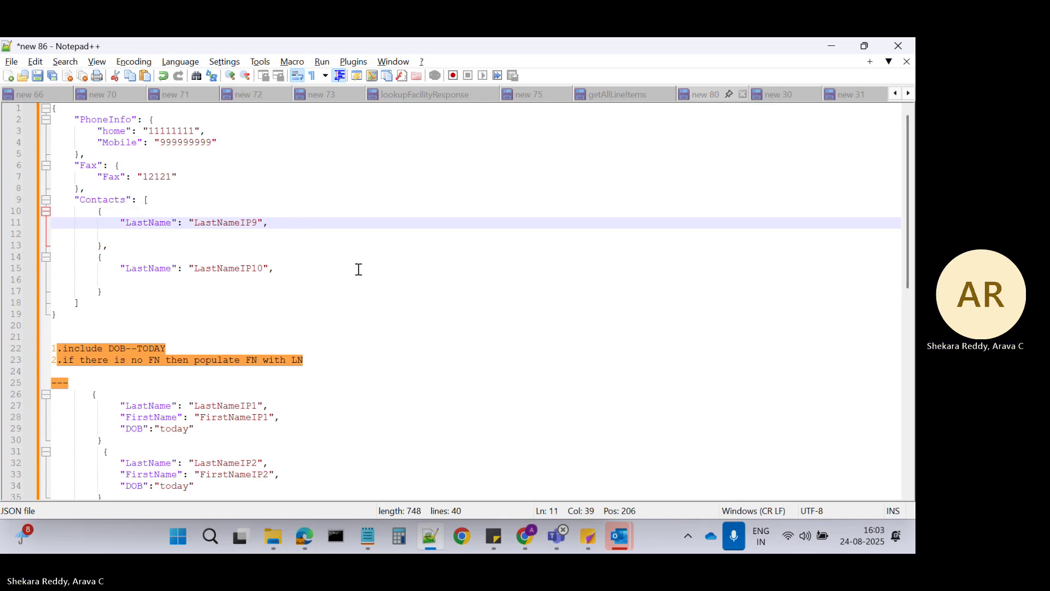
pyautogui.hotkey('alt', 'Tab')
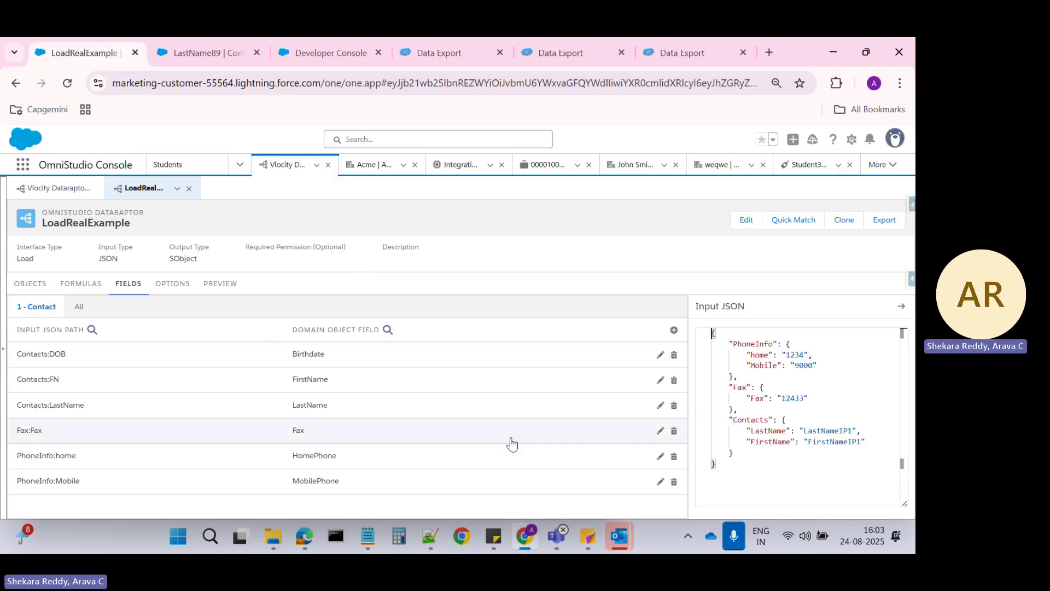